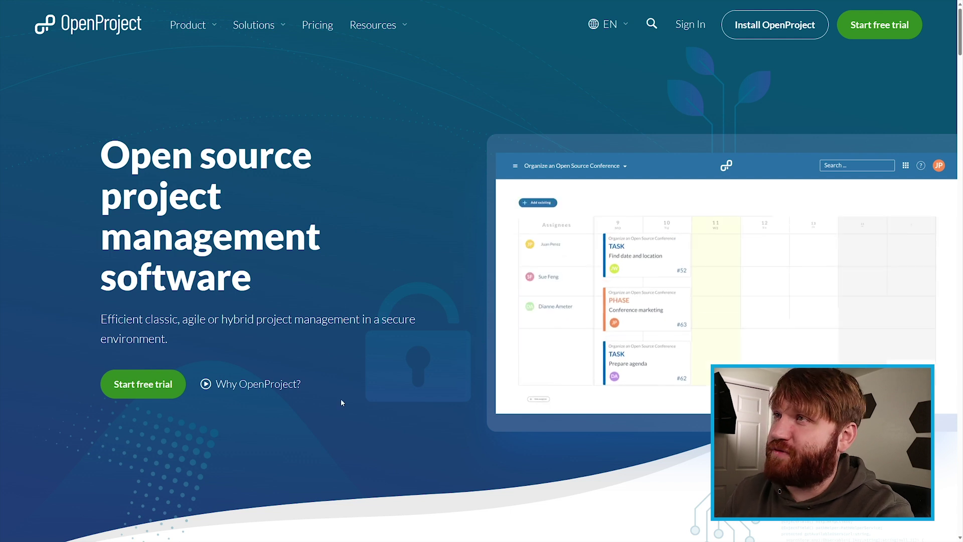
Step: Scroll down the openproject.org homepage through its product feature sections
{"action": "scroll", "coordinate": [338, 387], "scroll_direction": "down", "scroll_amount": 12}
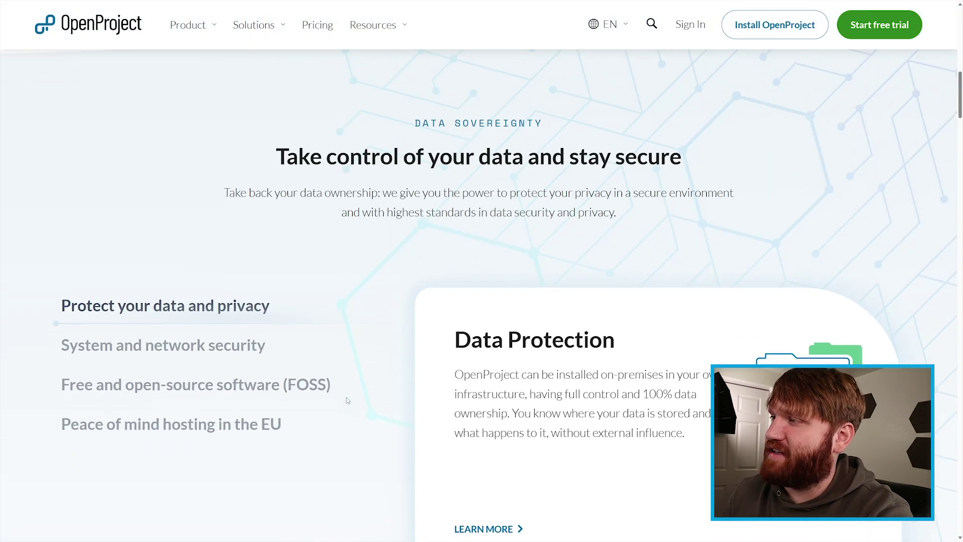
{"action": "scroll", "coordinate": [346, 400], "scroll_direction": "down", "scroll_amount": 10}
{"action": "scroll", "coordinate": [346, 399], "scroll_direction": "down", "scroll_amount": 6}
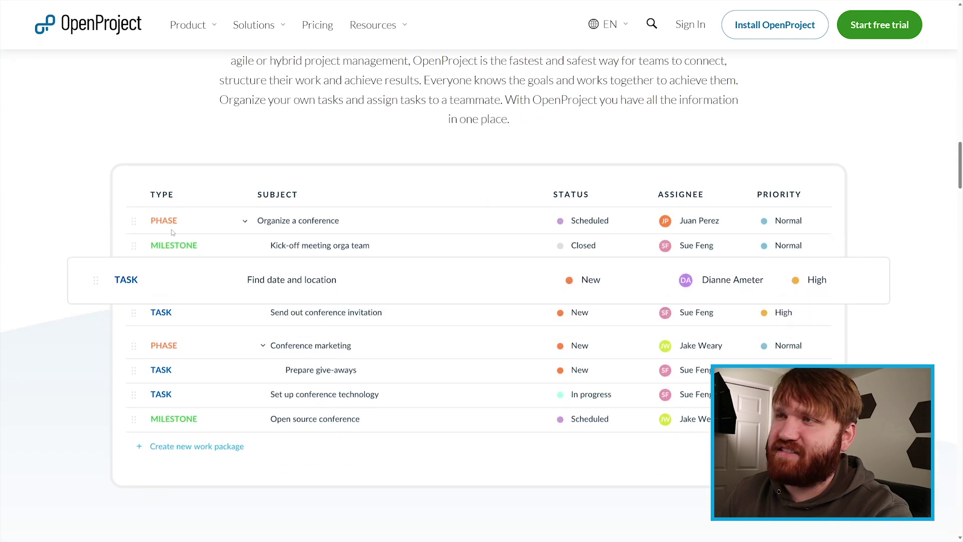
{"action": "scroll", "coordinate": [172, 233], "scroll_direction": "down", "scroll_amount": 7}
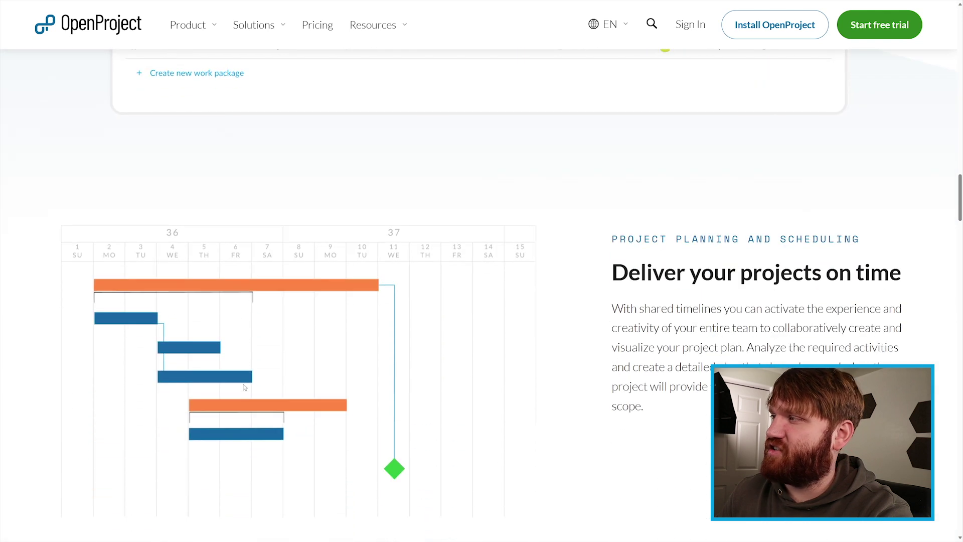
{"action": "scroll", "coordinate": [244, 386], "scroll_direction": "down", "scroll_amount": 2}
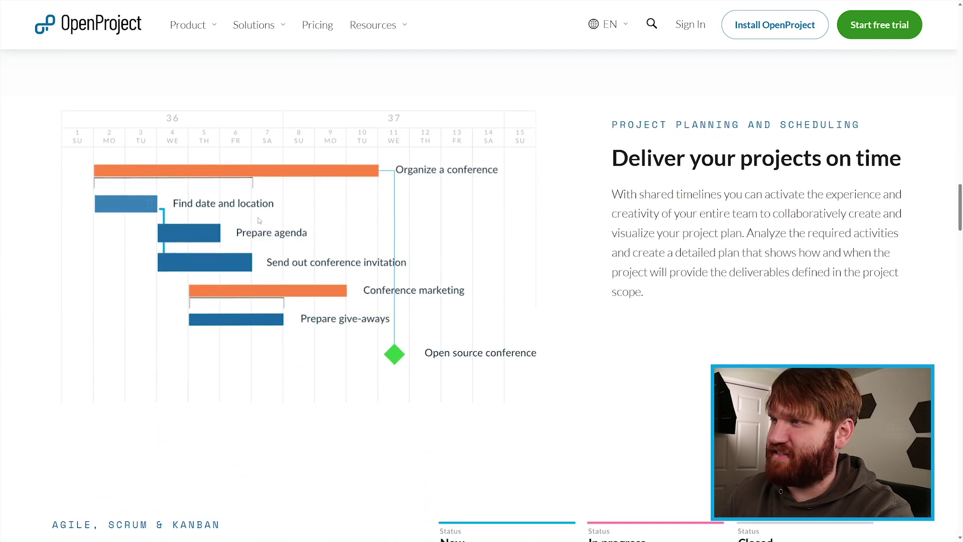
{"action": "scroll", "coordinate": [547, 322], "scroll_direction": "down", "scroll_amount": 5}
{"action": "scroll", "coordinate": [548, 322], "scroll_direction": "down", "scroll_amount": 2}
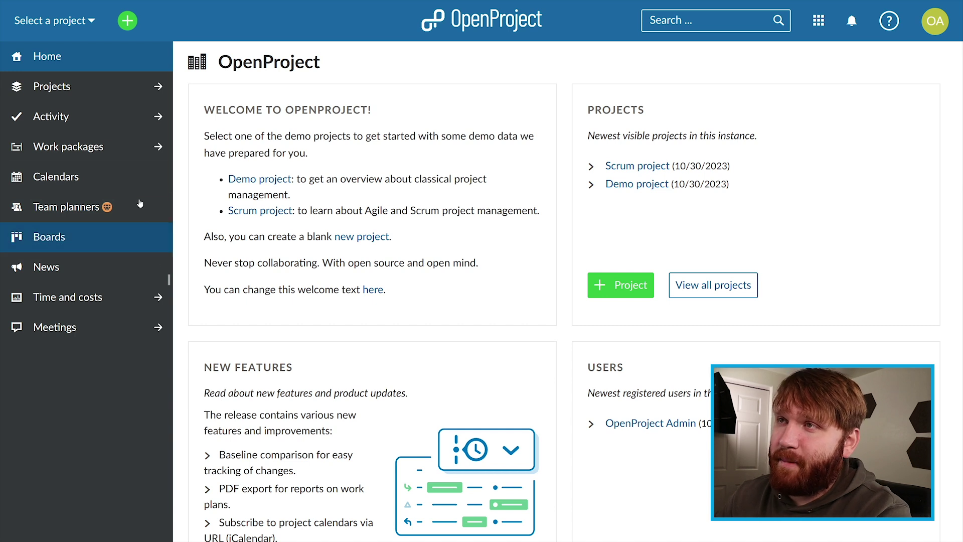
Step: Open the Scrum project from the projects list and review its overview and Getting Started notes
{"action": "left_click", "coordinate": [146, 86]}
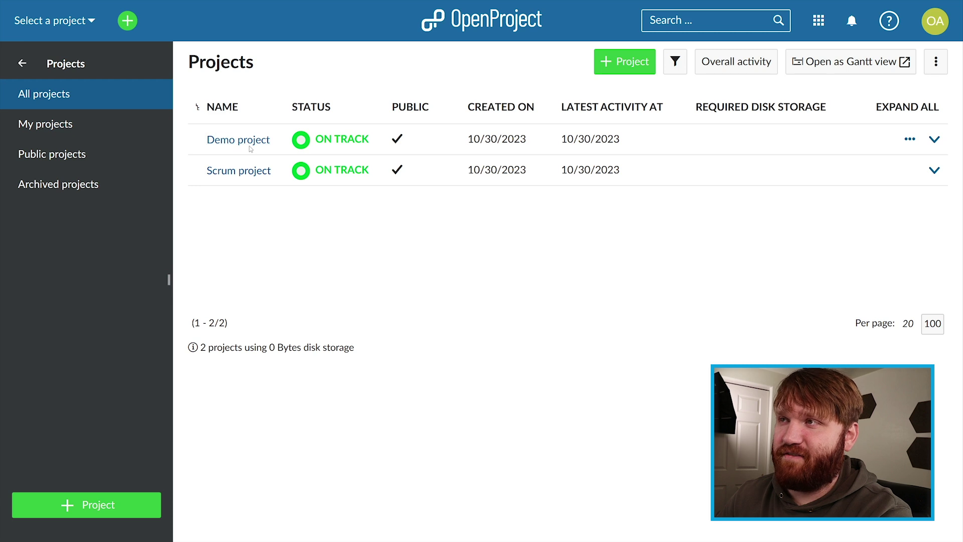
{"action": "left_click", "coordinate": [224, 171]}
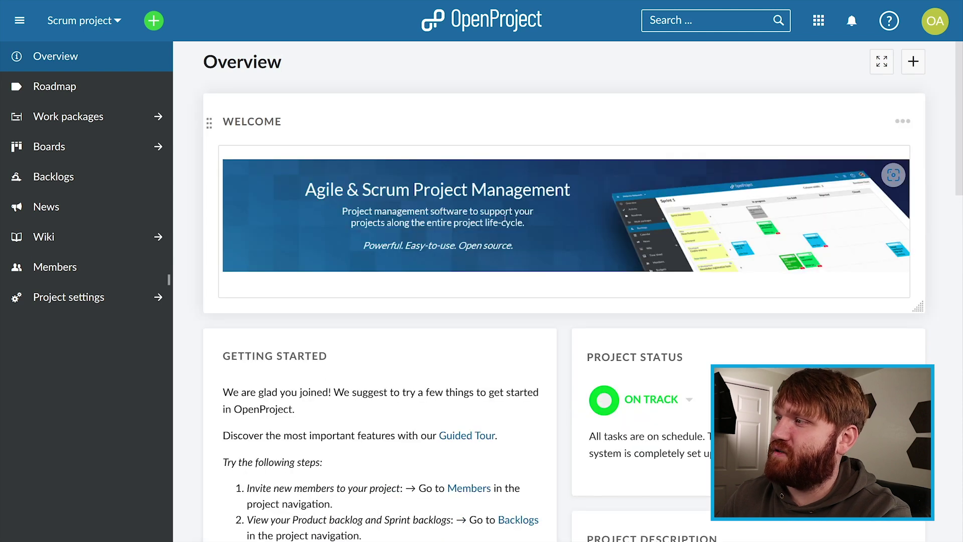
{"action": "scroll", "coordinate": [505, 221], "scroll_direction": "down", "scroll_amount": 4}
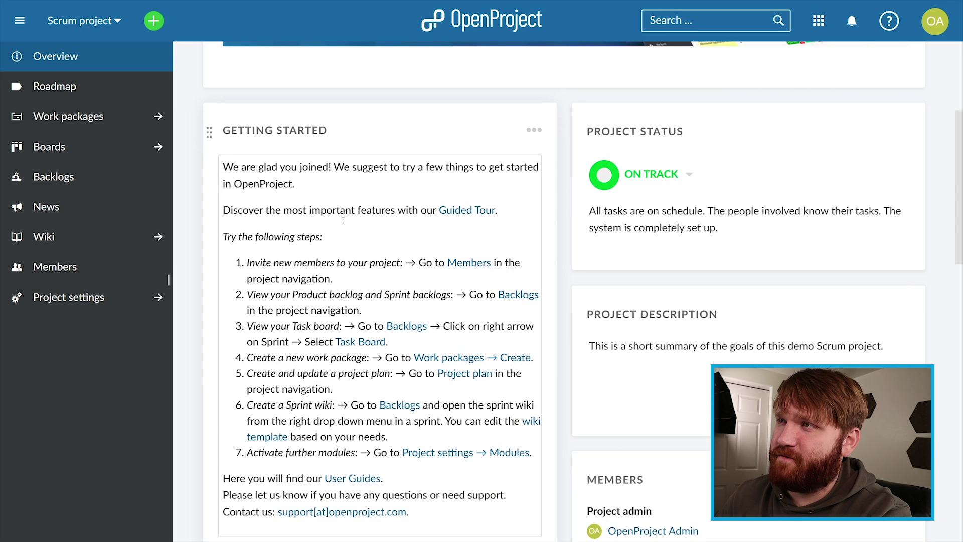
{"action": "left_click", "coordinate": [287, 198]}
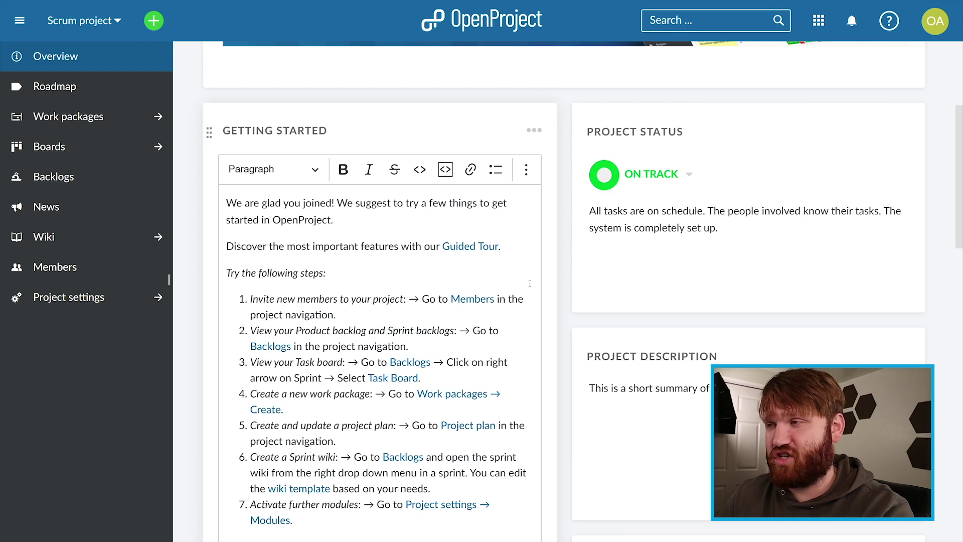
{"action": "scroll", "coordinate": [509, 326], "scroll_direction": "up", "scroll_amount": 5}
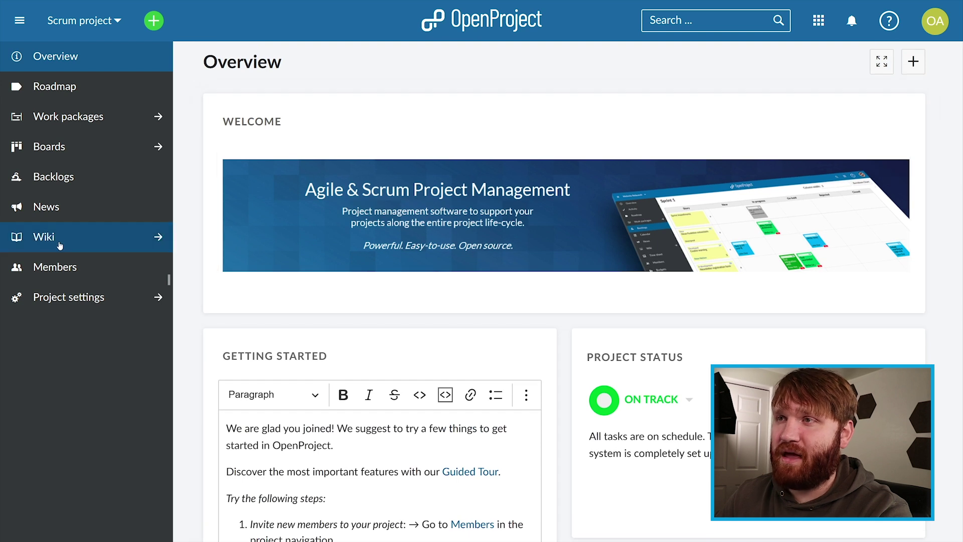
{"action": "left_click", "coordinate": [64, 240]}
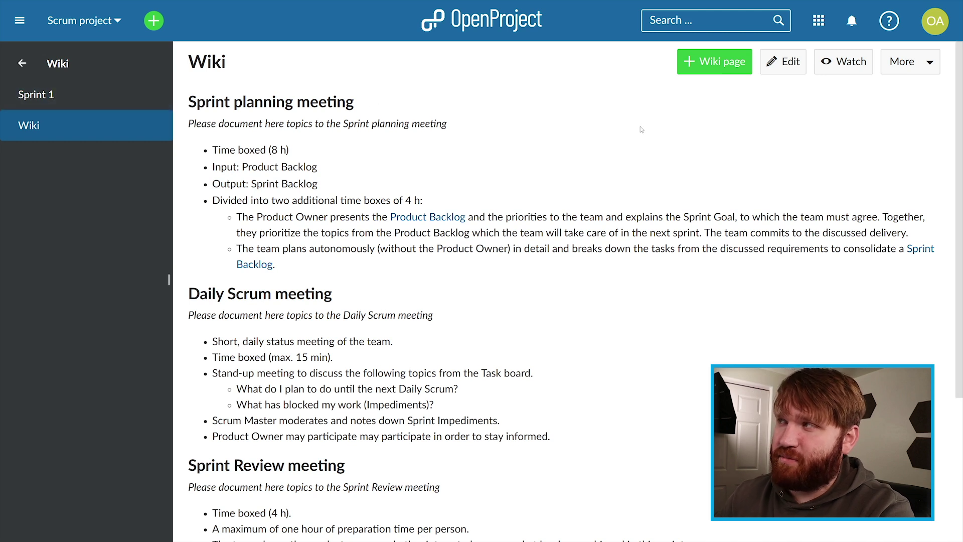
Step: Put the Scrum wiki page into edit mode and scroll through its meeting sections
{"action": "left_click", "coordinate": [796, 62]}
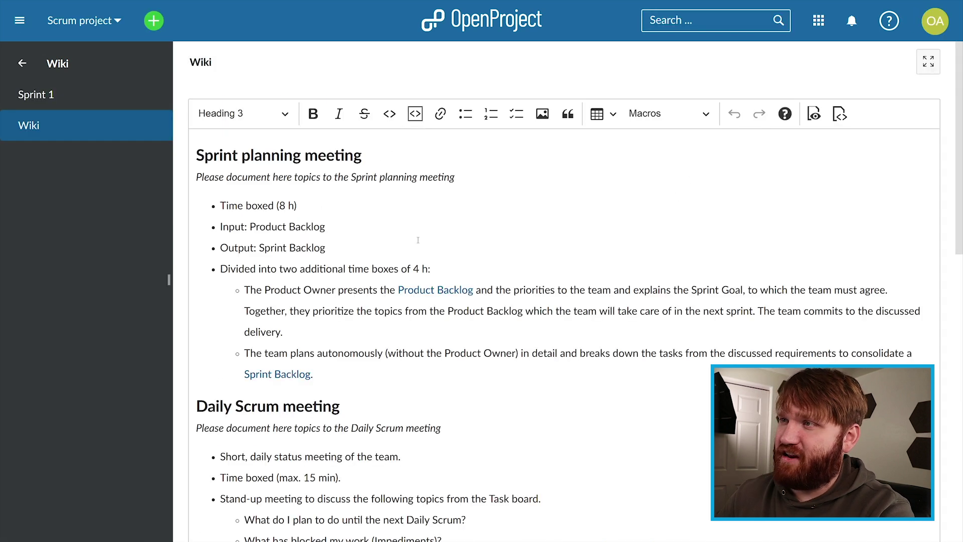
{"action": "scroll", "coordinate": [417, 233], "scroll_direction": "down", "scroll_amount": 3}
{"action": "scroll", "coordinate": [421, 238], "scroll_direction": "up", "scroll_amount": 2}
{"action": "scroll", "coordinate": [421, 238], "scroll_direction": "up", "scroll_amount": 1}
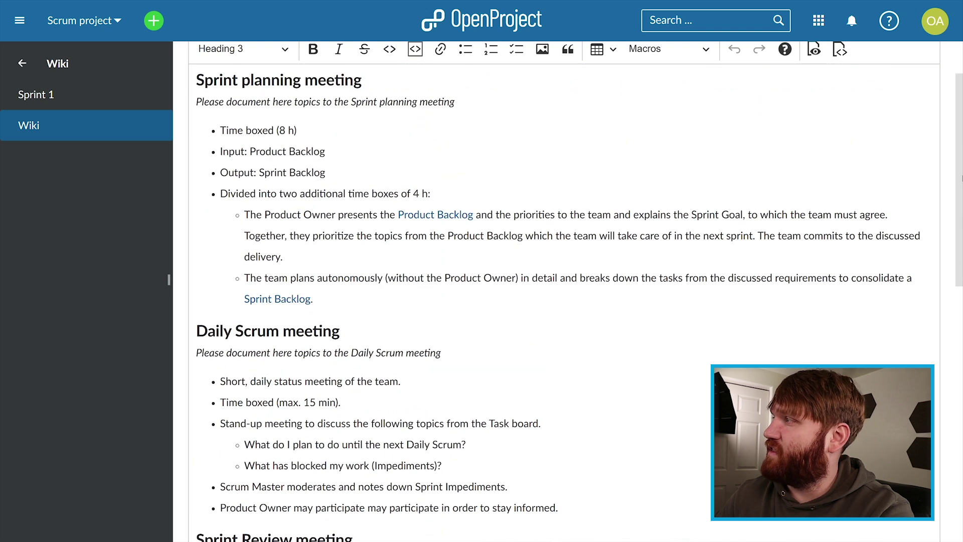
{"action": "scroll", "coordinate": [564, 291], "scroll_direction": "up", "scroll_amount": 2}
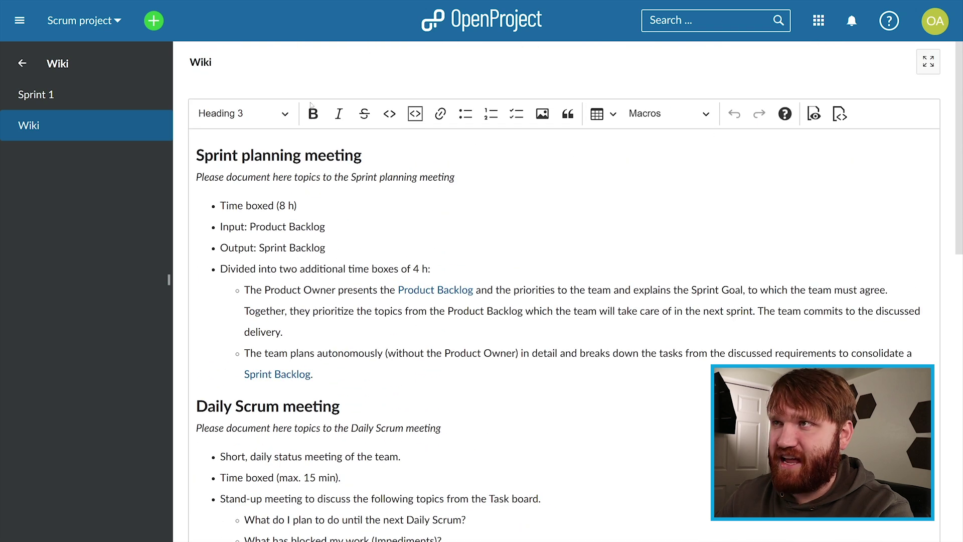
Step: Return to the project menu and browse the roadmap's backlogs and Sprint 1 progress
{"action": "left_click", "coordinate": [23, 66]}
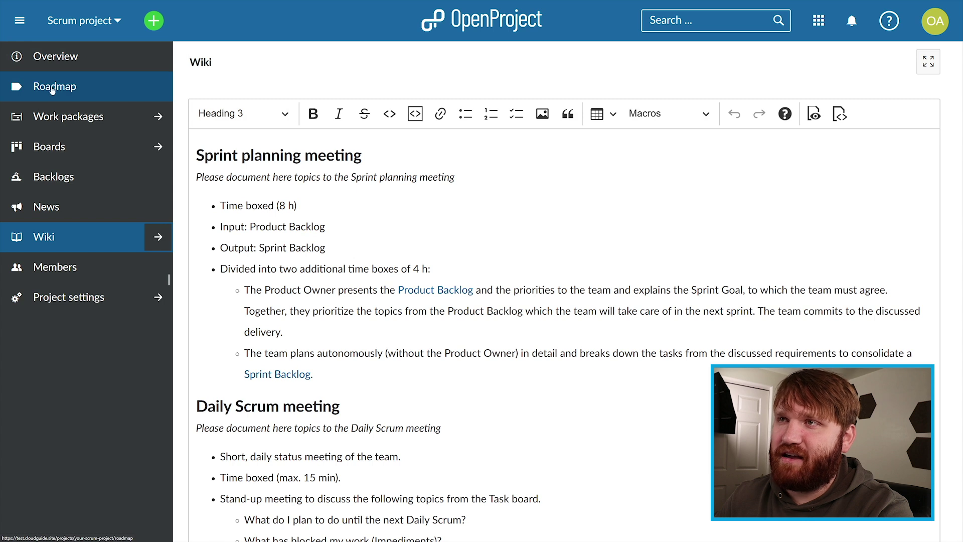
{"action": "left_click", "coordinate": [57, 86]}
{"action": "scroll", "coordinate": [376, 238], "scroll_direction": "down", "scroll_amount": 7}
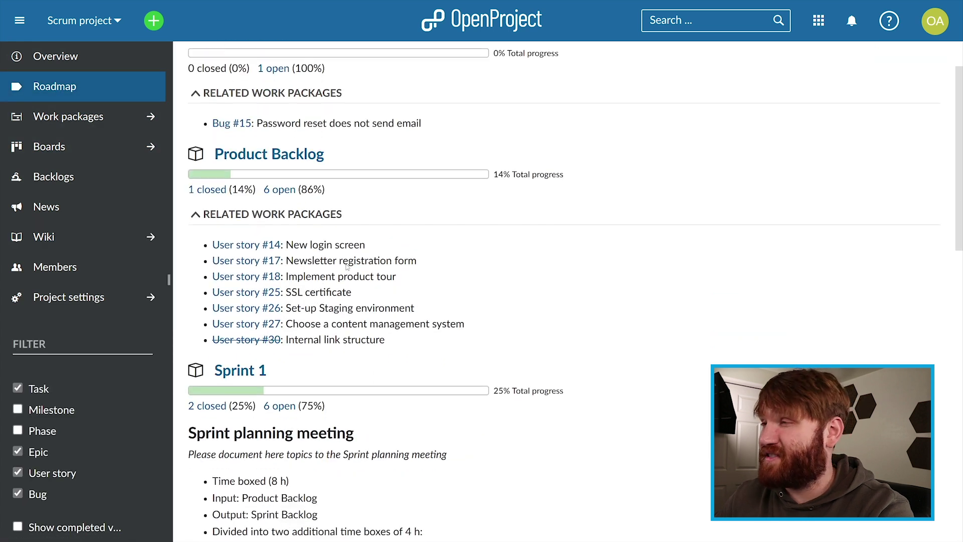
{"action": "scroll", "coordinate": [333, 269], "scroll_direction": "up", "scroll_amount": 2}
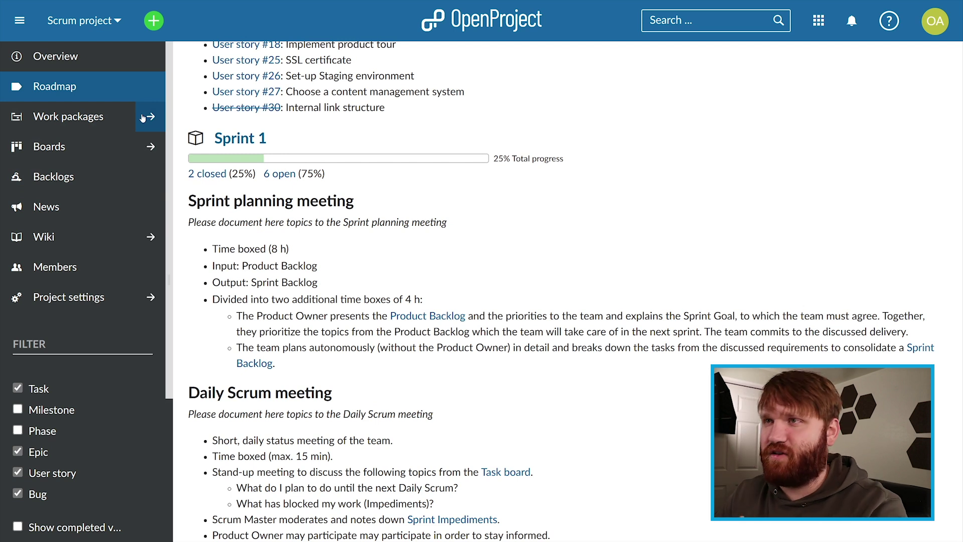
{"action": "left_click", "coordinate": [151, 146]}
Step: Move SSL certificate card #25 from Wish list to Priority list for today on the Task board
{"action": "left_click", "coordinate": [25, 132]}
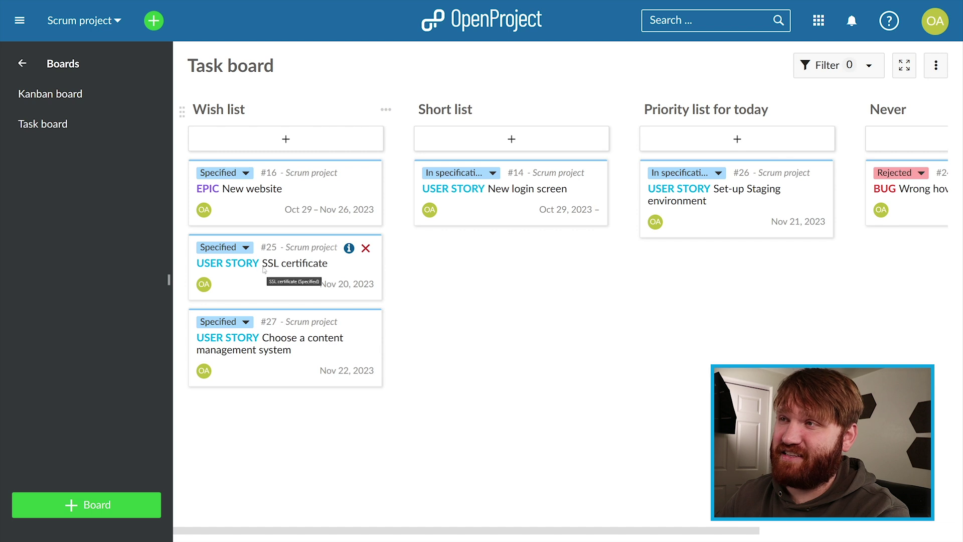
{"action": "left_click_drag", "start_coordinate": [271, 279], "coordinate": [714, 284]}
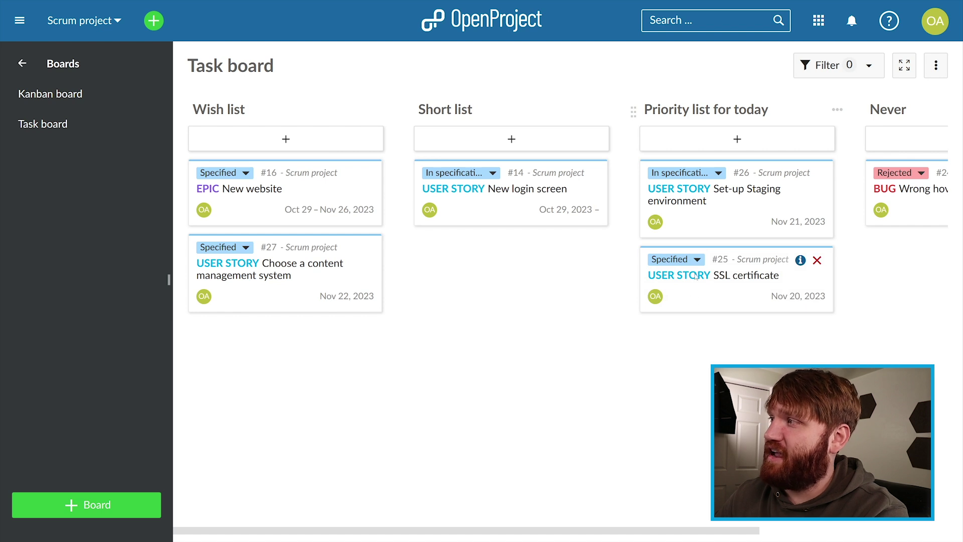
{"action": "left_click", "coordinate": [716, 265]}
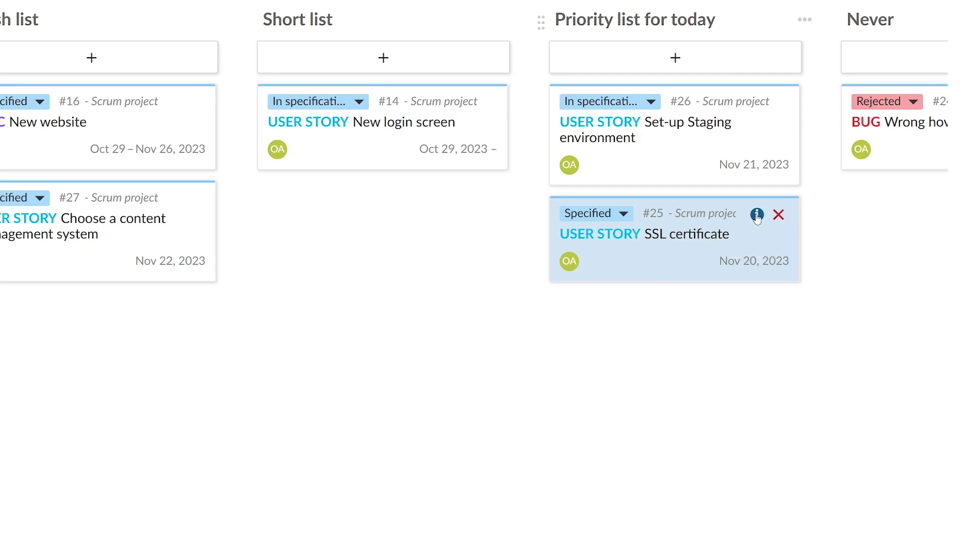
Step: Review the SSL certificate story's details in its Files, Relations and Activity tabs
{"action": "left_click", "coordinate": [757, 215]}
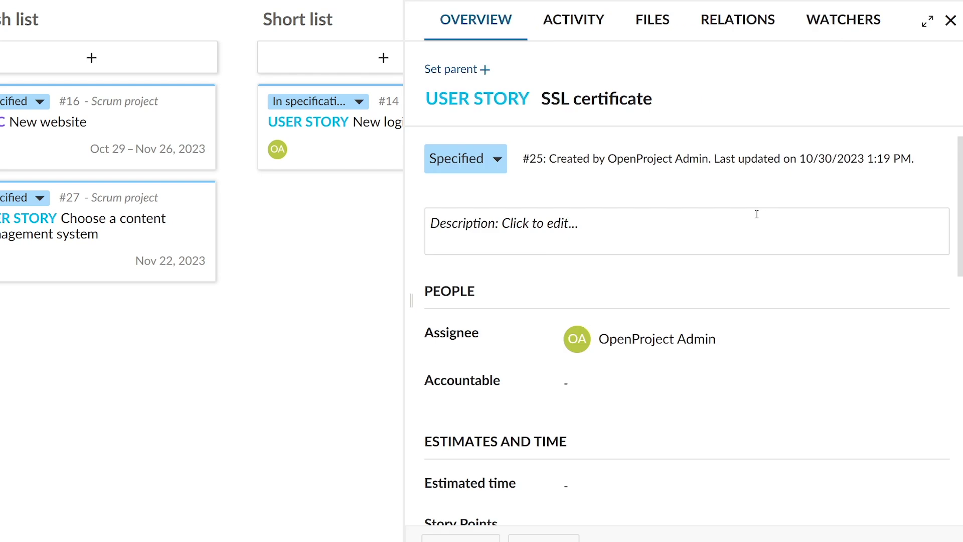
{"action": "scroll", "coordinate": [625, 279], "scroll_direction": "down", "scroll_amount": 5}
{"action": "scroll", "coordinate": [625, 279], "scroll_direction": "down", "scroll_amount": 6}
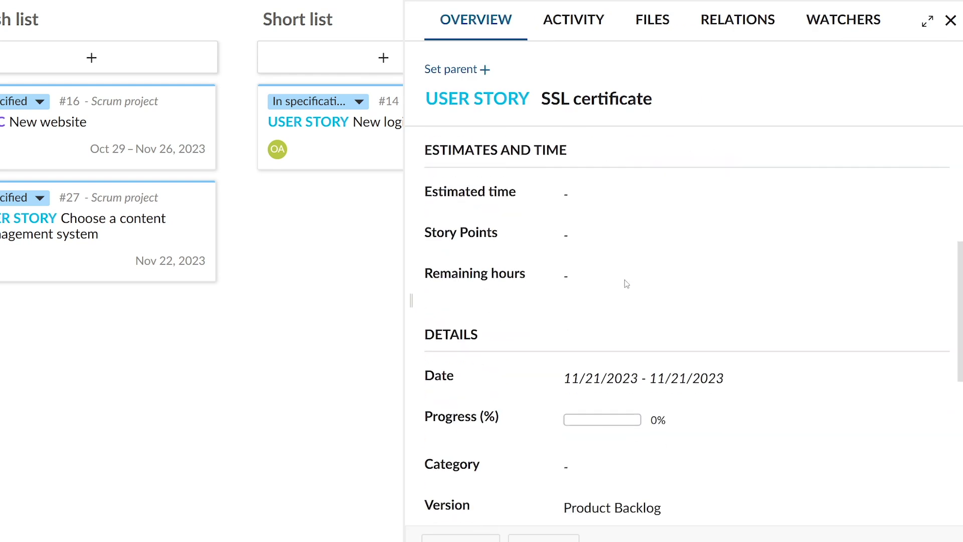
{"action": "scroll", "coordinate": [624, 280], "scroll_direction": "down", "scroll_amount": 4}
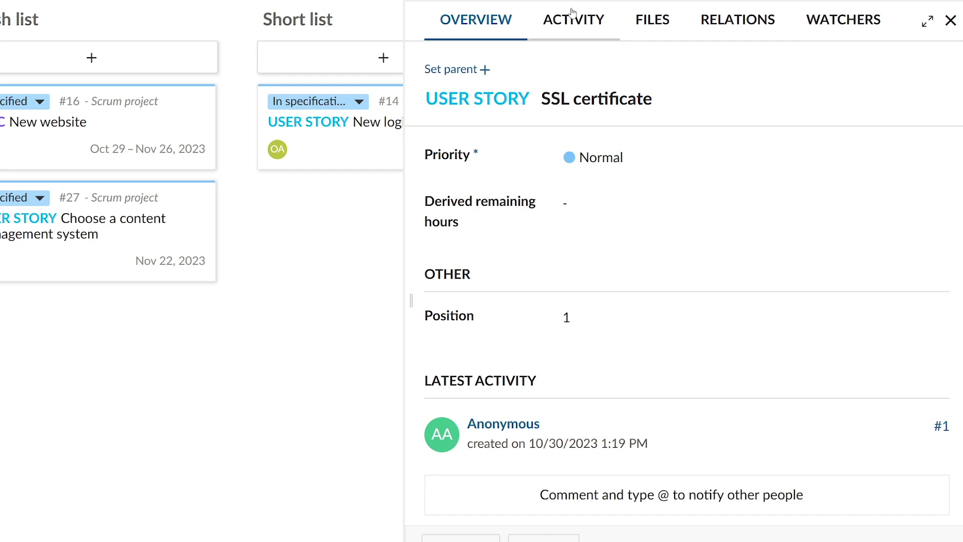
{"action": "left_click", "coordinate": [661, 31]}
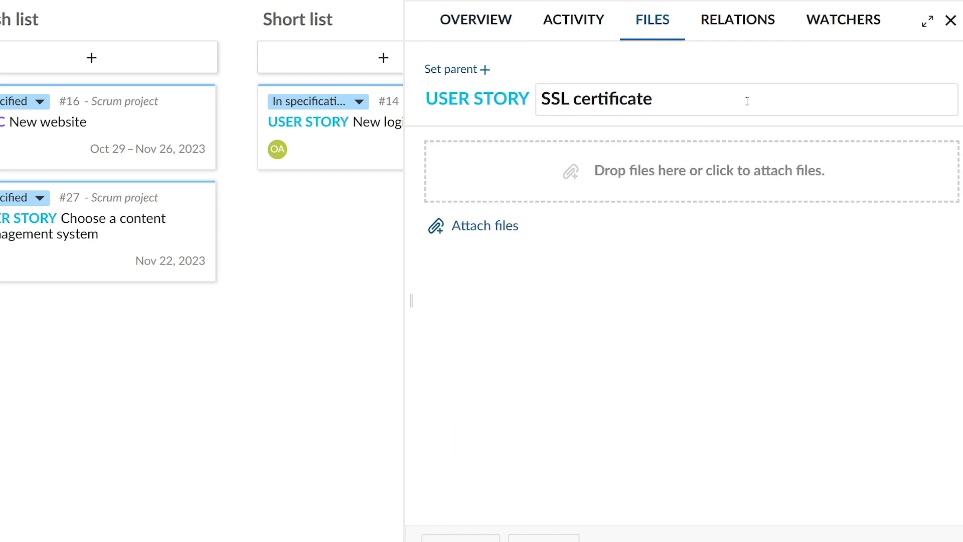
{"action": "left_click", "coordinate": [739, 29]}
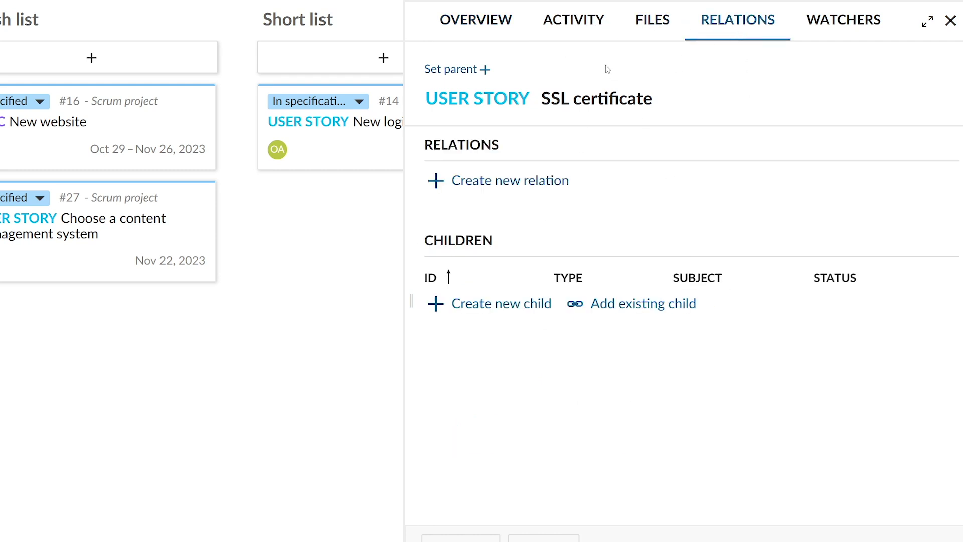
{"action": "left_click", "coordinate": [563, 20]}
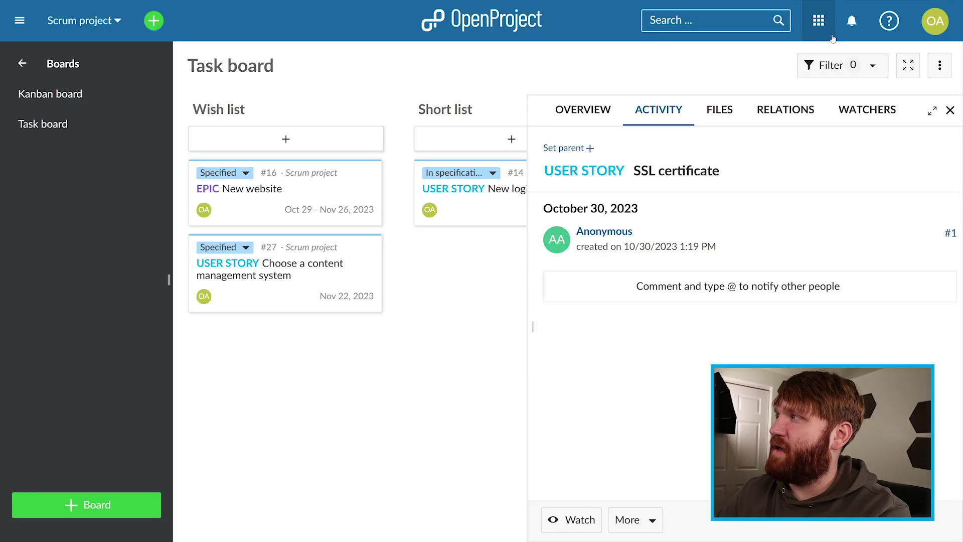
{"action": "left_click", "coordinate": [824, 34]}
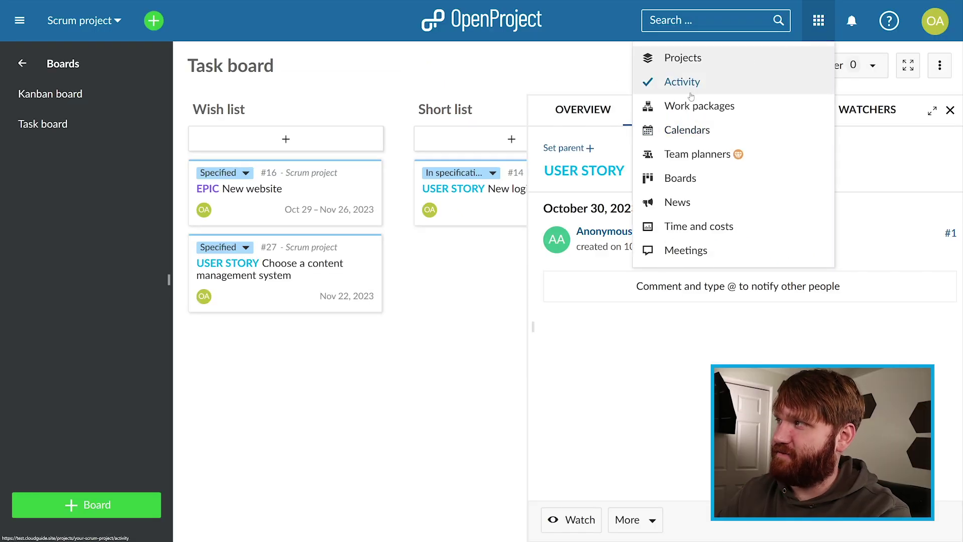
Step: Switch to the Demo project and bring up its work packages list
{"action": "left_click", "coordinate": [687, 251]}
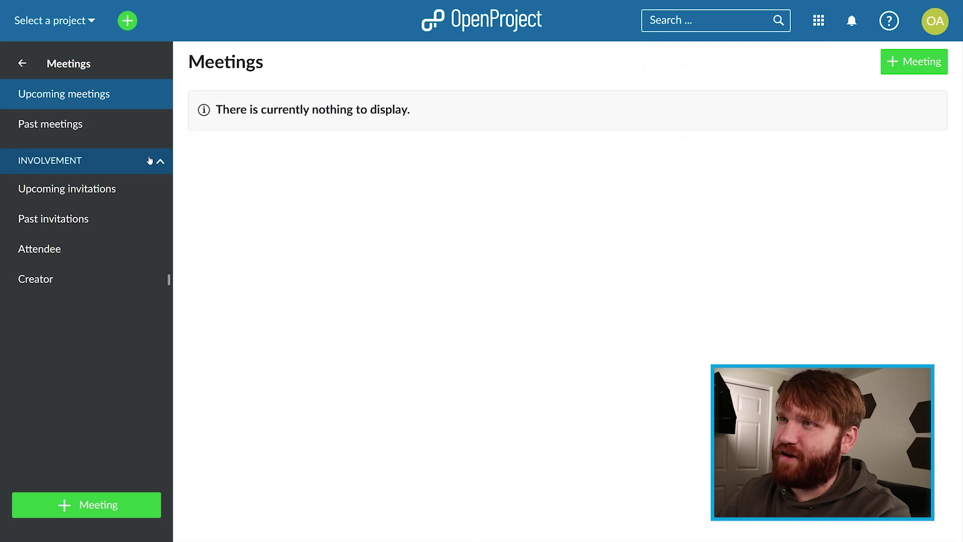
{"action": "left_click", "coordinate": [74, 22]}
{"action": "left_click", "coordinate": [42, 154]}
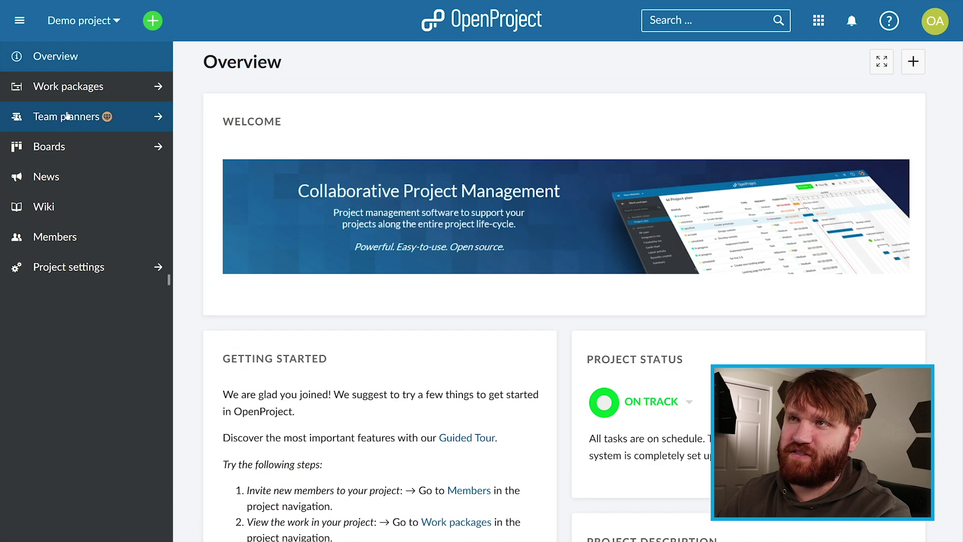
{"action": "left_click", "coordinate": [100, 87]}
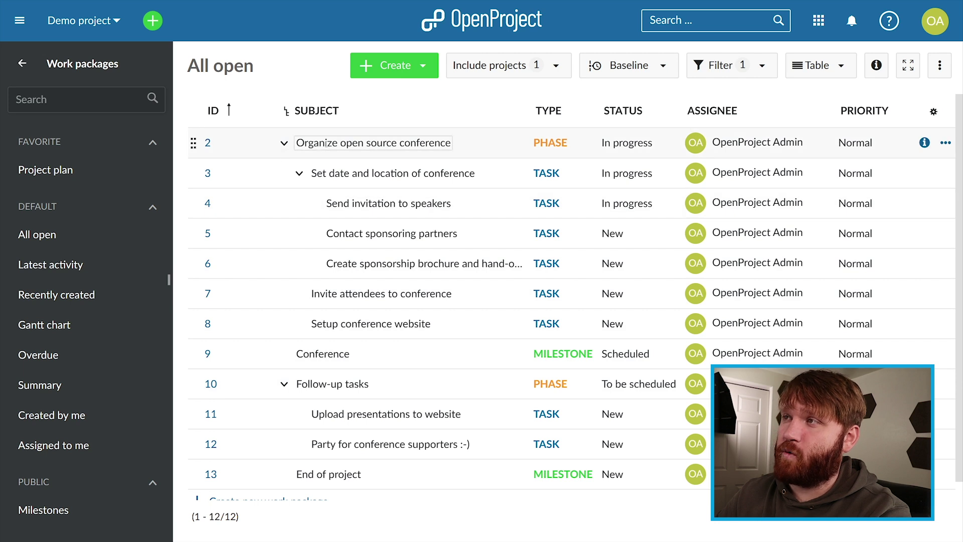
Step: Collapse and re-expand the conference phase, then view work package 2's relations
{"action": "left_click", "coordinate": [284, 145]}
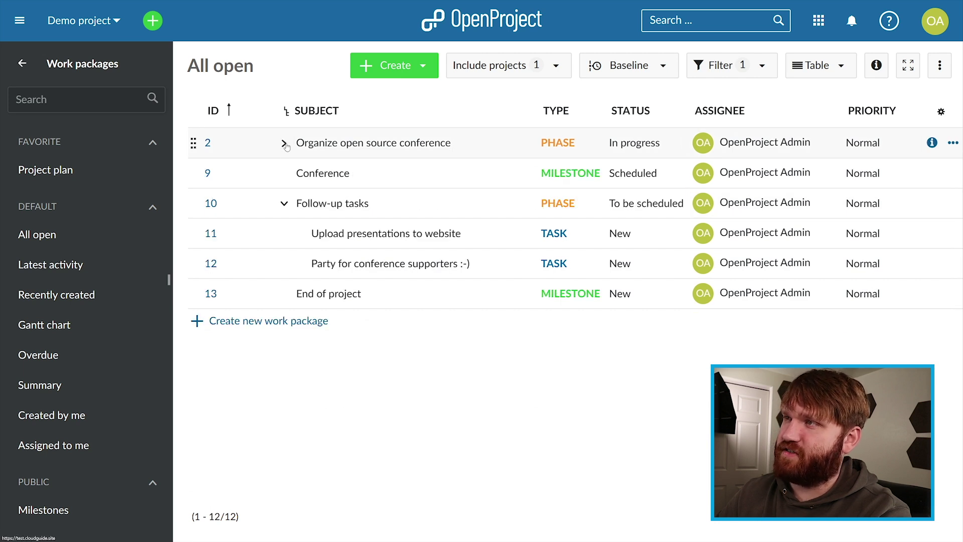
{"action": "left_click", "coordinate": [284, 144]}
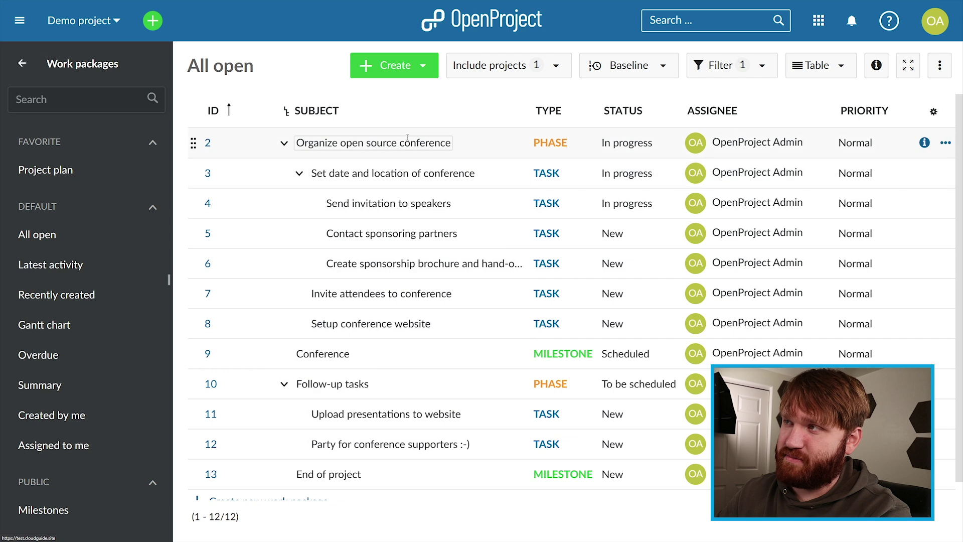
{"action": "left_click", "coordinate": [208, 143]}
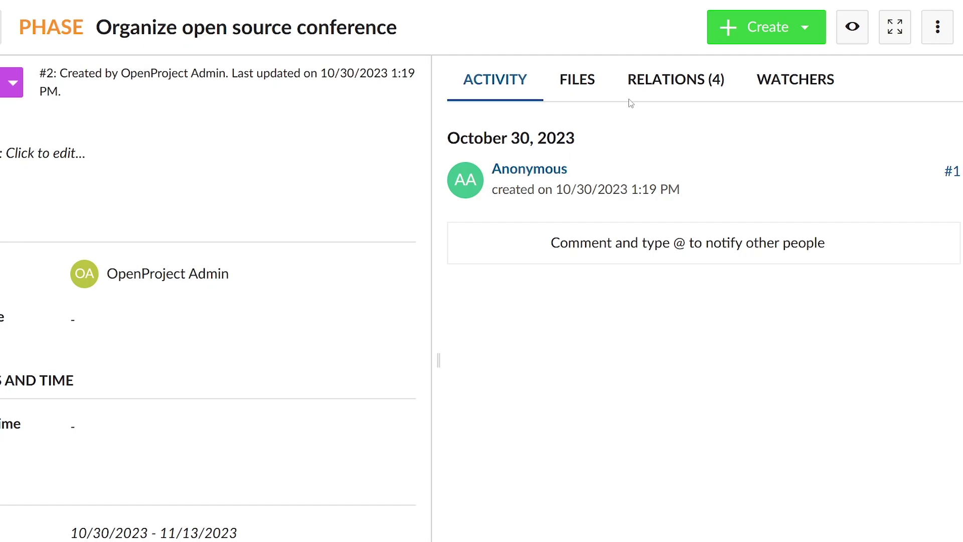
{"action": "left_click", "coordinate": [667, 83]}
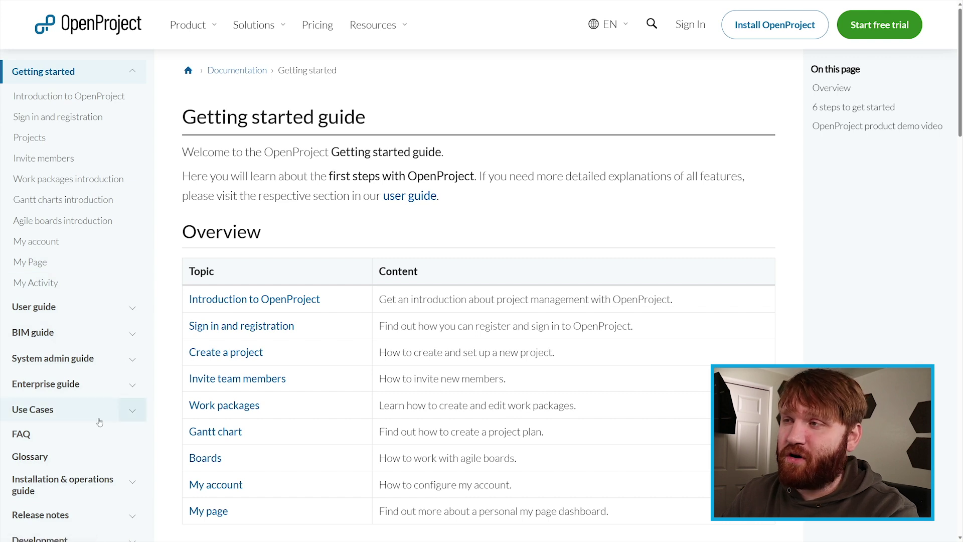
Step: In the Installation & operations guide, expand Installation and read the Docker instructions
{"action": "left_click", "coordinate": [67, 482]}
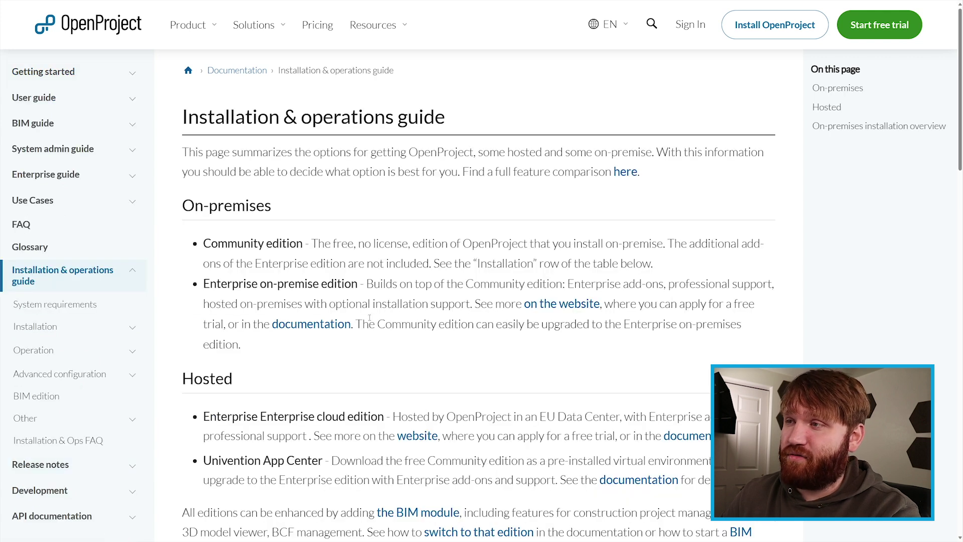
{"action": "scroll", "coordinate": [370, 318], "scroll_direction": "down", "scroll_amount": 3}
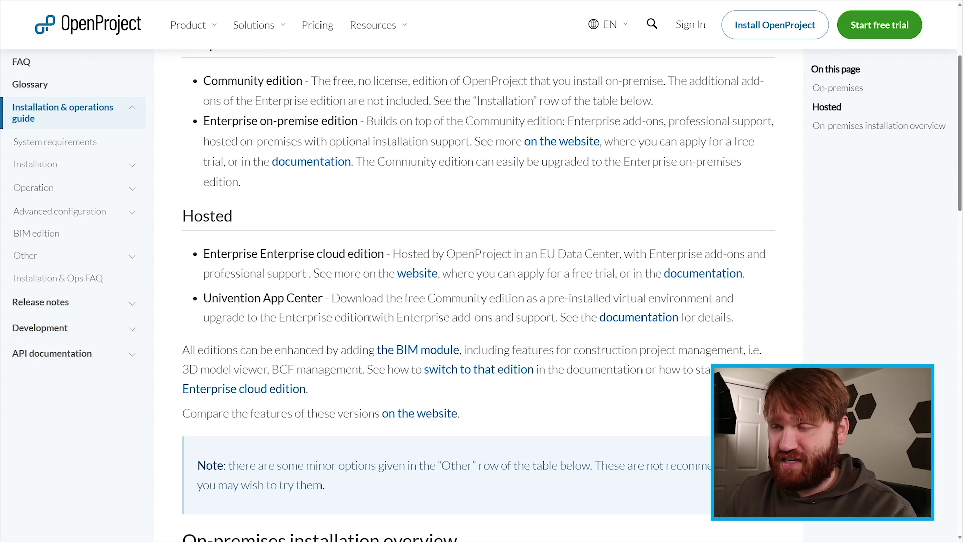
{"action": "scroll", "coordinate": [263, 284], "scroll_direction": "up", "scroll_amount": 2}
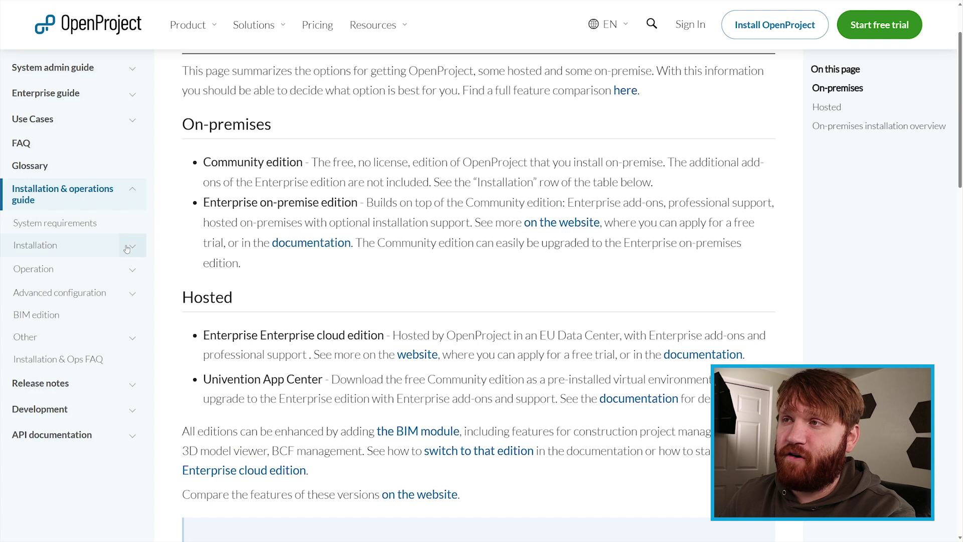
{"action": "left_click", "coordinate": [36, 253]}
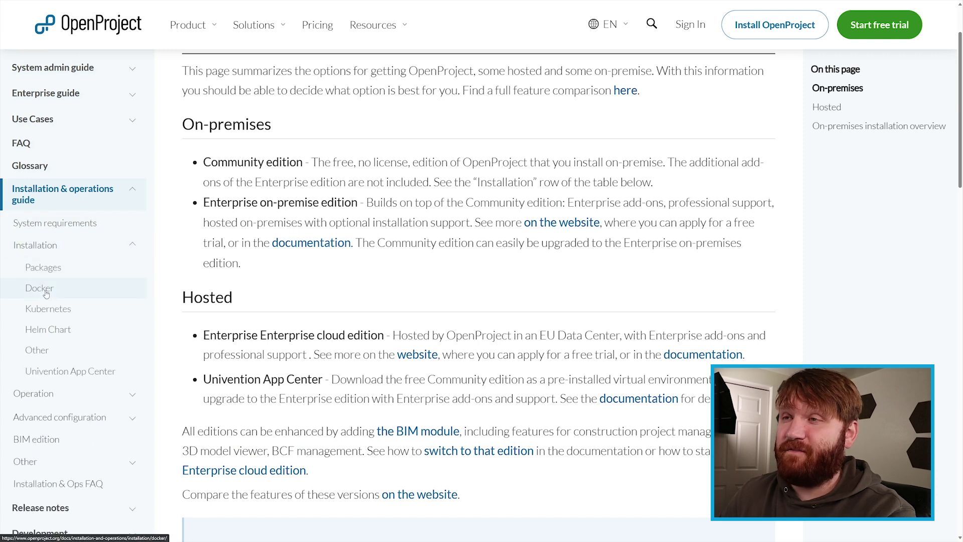
{"action": "left_click", "coordinate": [45, 293]}
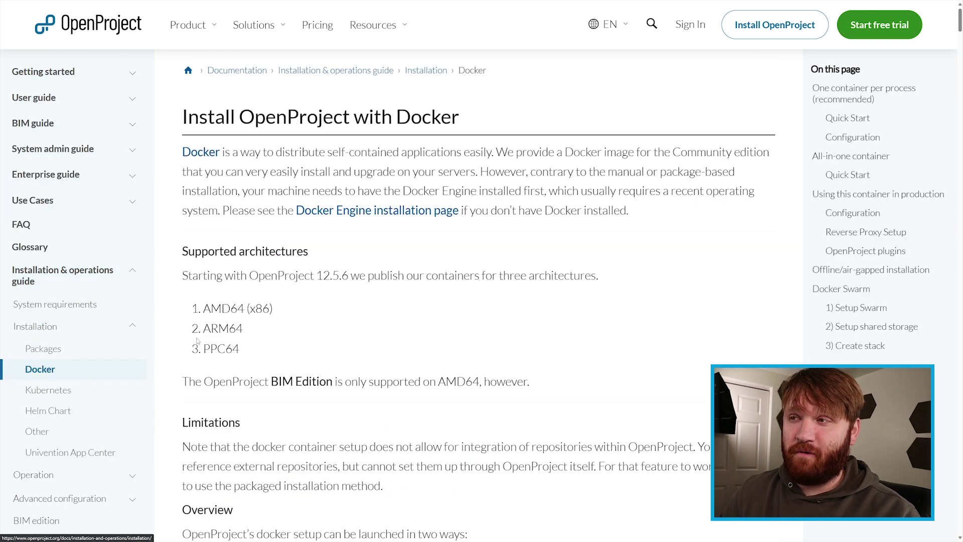
{"action": "scroll", "coordinate": [318, 354], "scroll_direction": "down", "scroll_amount": 10}
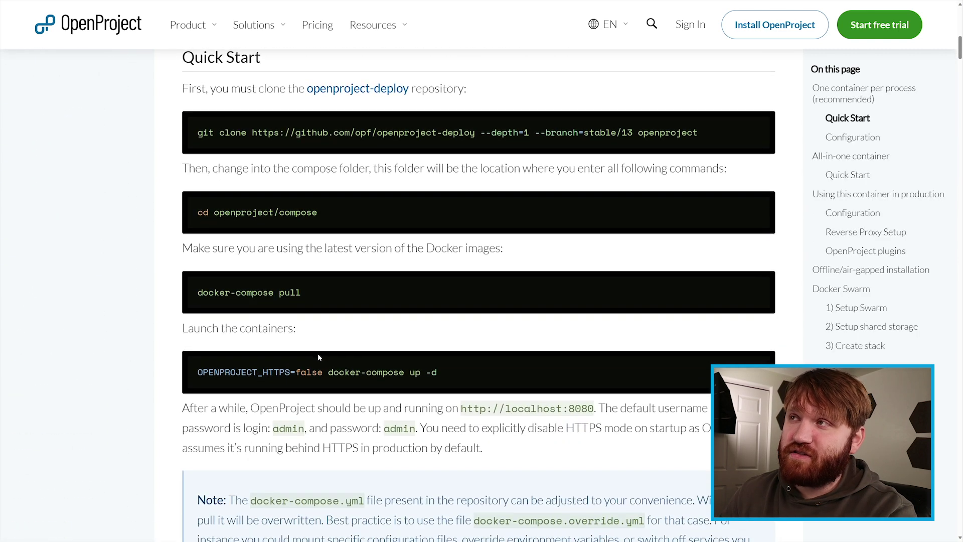
{"action": "scroll", "coordinate": [318, 354], "scroll_direction": "down", "scroll_amount": 7}
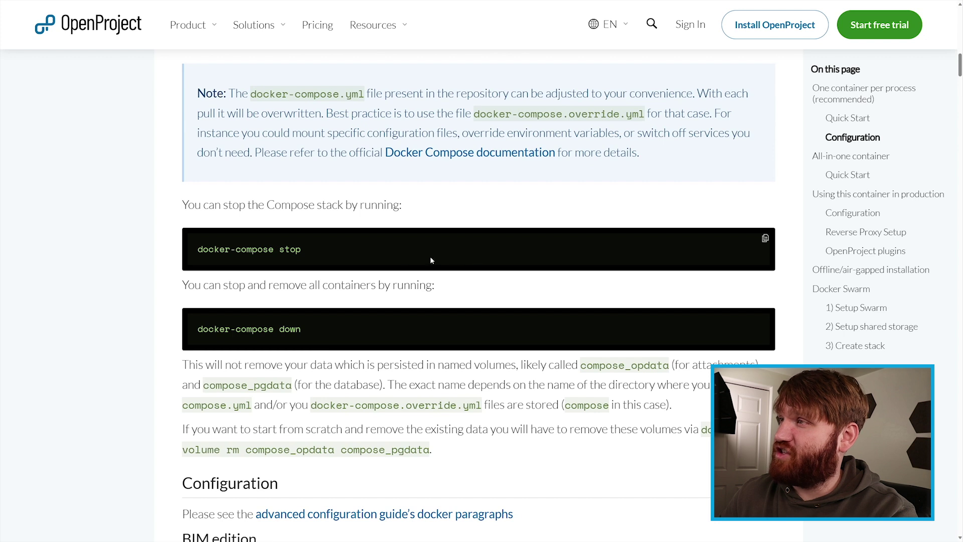
{"action": "scroll", "coordinate": [440, 245], "scroll_direction": "up", "scroll_amount": 17}
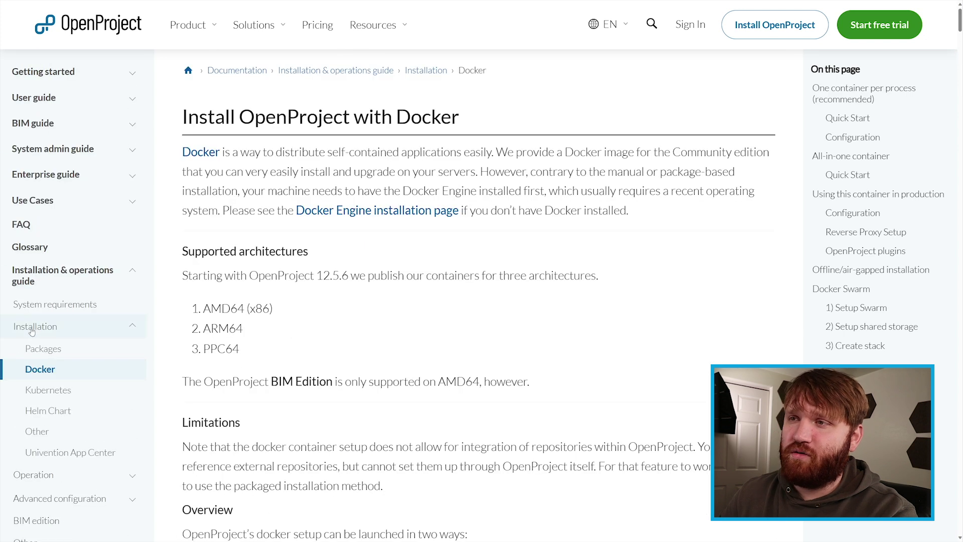
Step: Jump to the Ubuntu 22.04 package installation steps and note the existing Linode 2 GB plan
{"action": "left_click", "coordinate": [43, 349]}
{"action": "scroll", "coordinate": [286, 314], "scroll_direction": "down", "scroll_amount": 5}
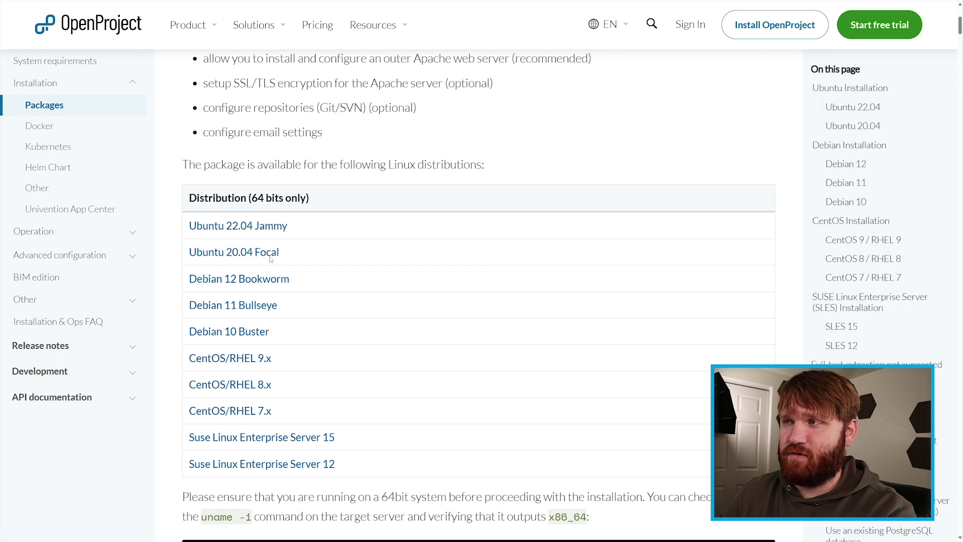
{"action": "left_click", "coordinate": [251, 226]}
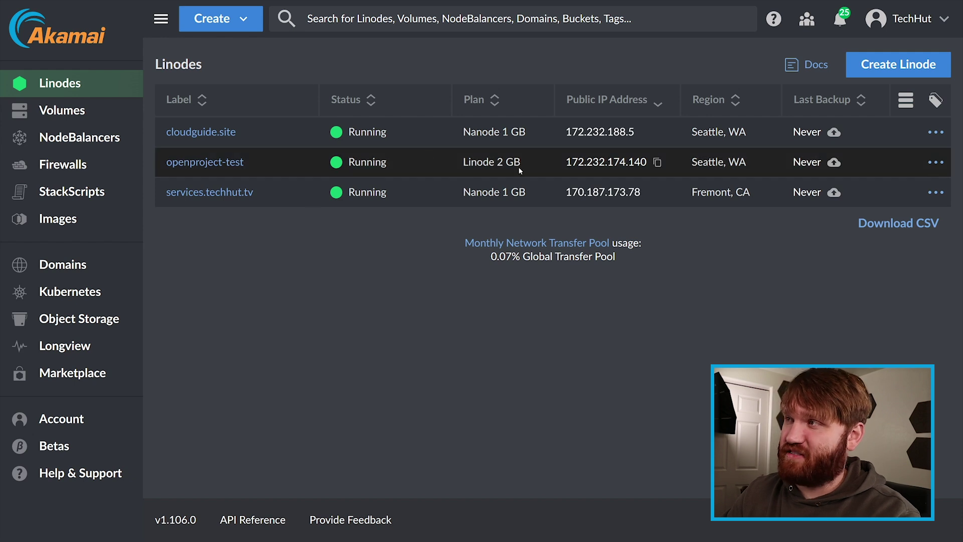
{"action": "left_click_drag", "start_coordinate": [487, 160], "coordinate": [462, 161]}
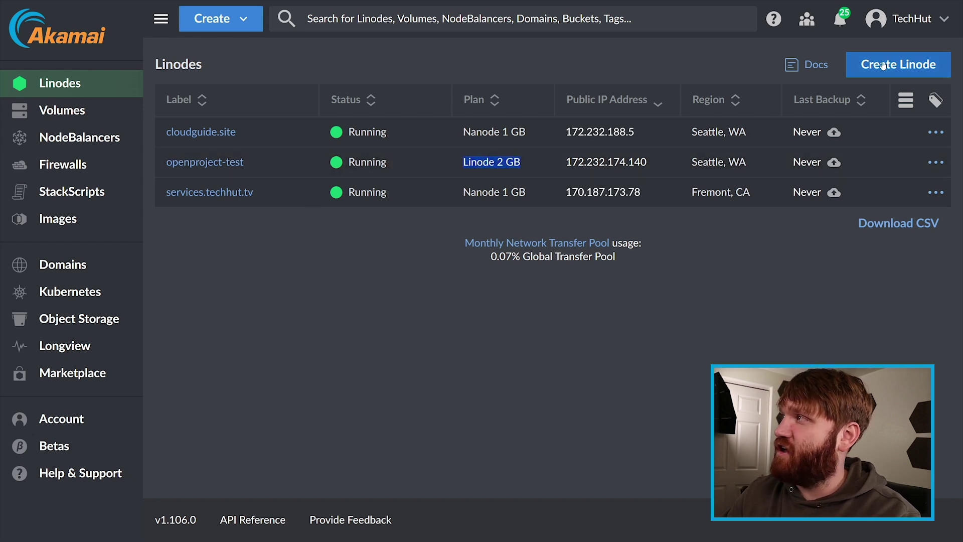
Step: Start a new Linode using the Ubuntu 22.04 LTS image
{"action": "left_click", "coordinate": [881, 64]}
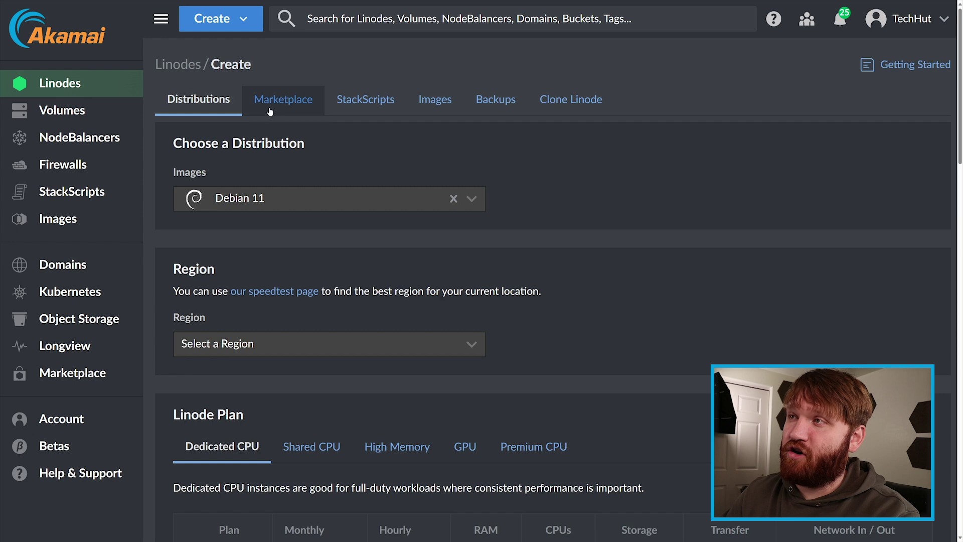
{"action": "left_click", "coordinate": [266, 198]}
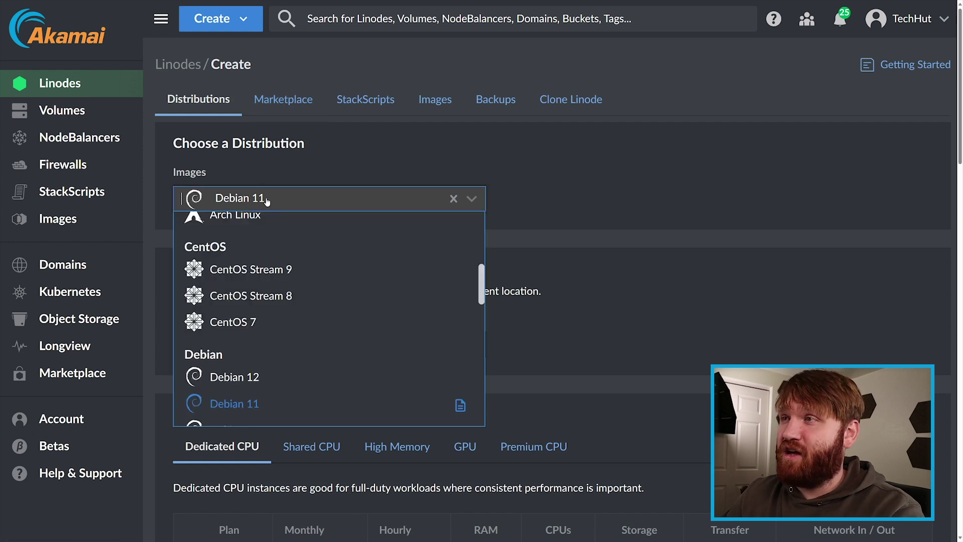
{"action": "scroll", "coordinate": [322, 332], "scroll_direction": "down", "scroll_amount": 1}
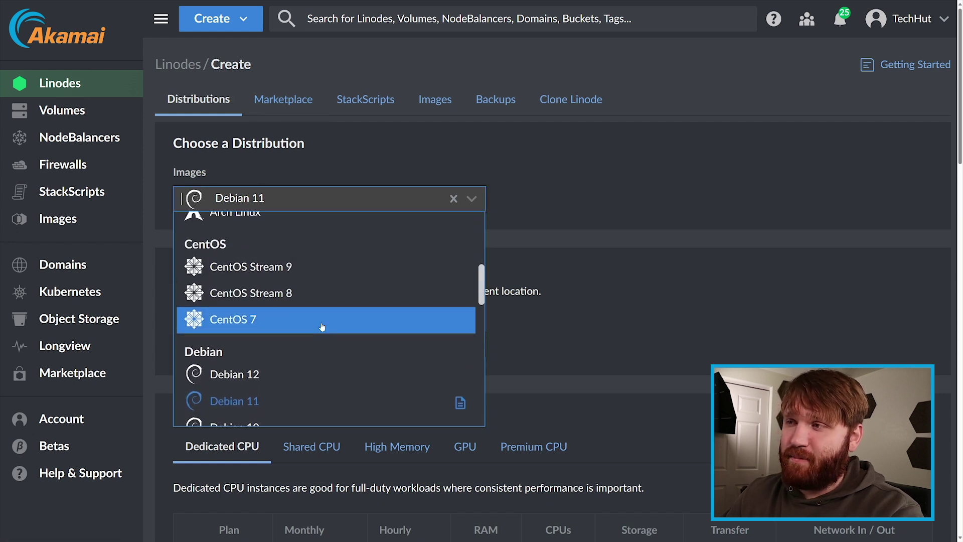
{"action": "left_click_drag", "start_coordinate": [480, 290], "coordinate": [480, 400]}
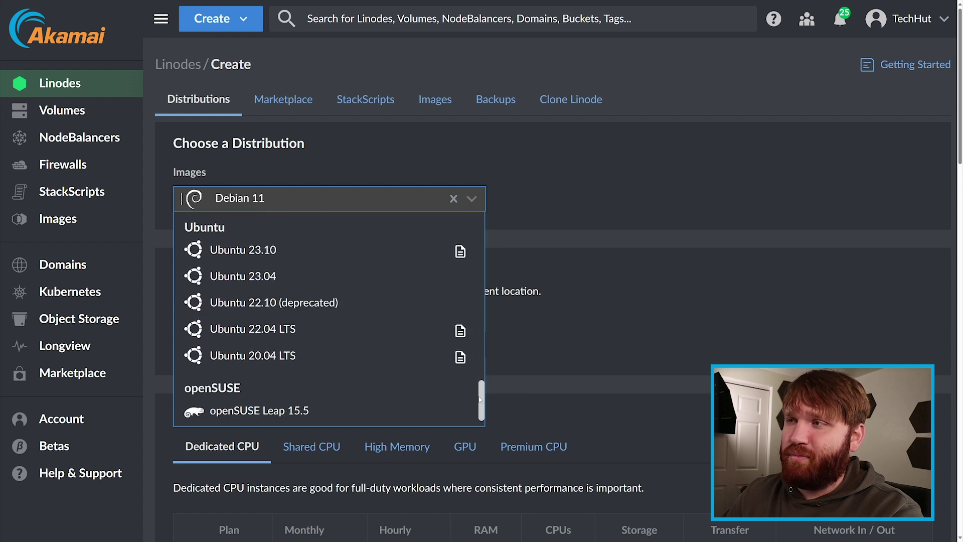
{"action": "left_click", "coordinate": [242, 330]}
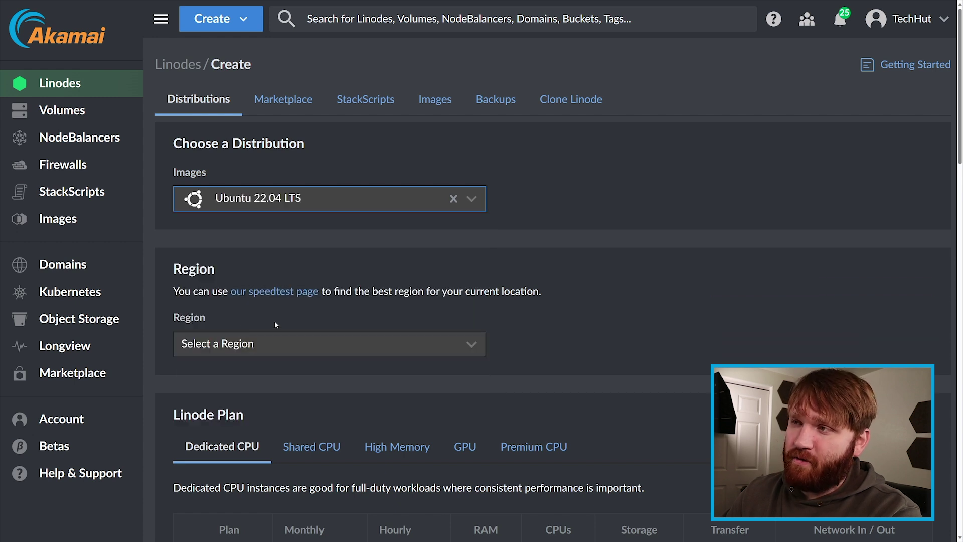
Step: Place the Linode in Seattle, WA on the Shared CPU Linode 2 GB plan
{"action": "left_click", "coordinate": [236, 348]}
{"action": "scroll", "coordinate": [321, 381], "scroll_direction": "down", "scroll_amount": 3}
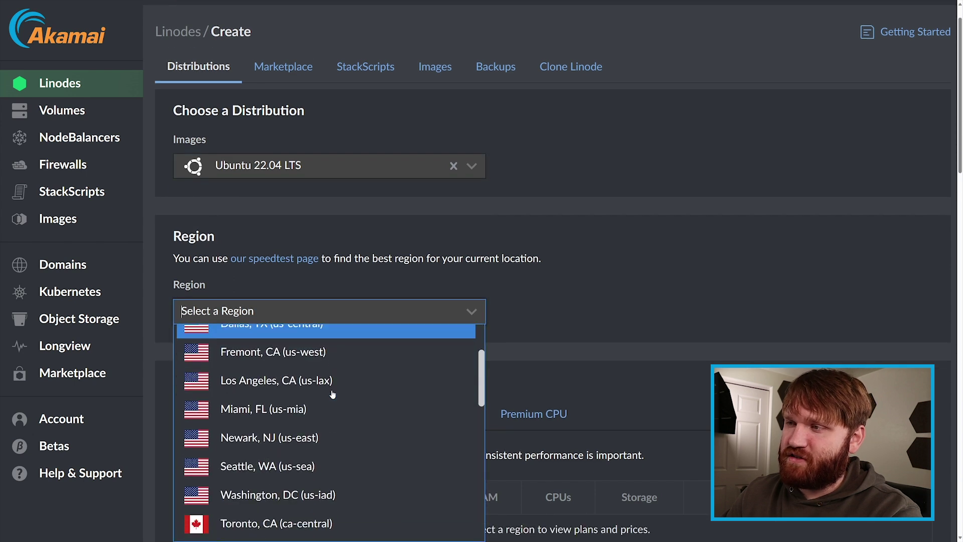
{"action": "left_click", "coordinate": [277, 466]}
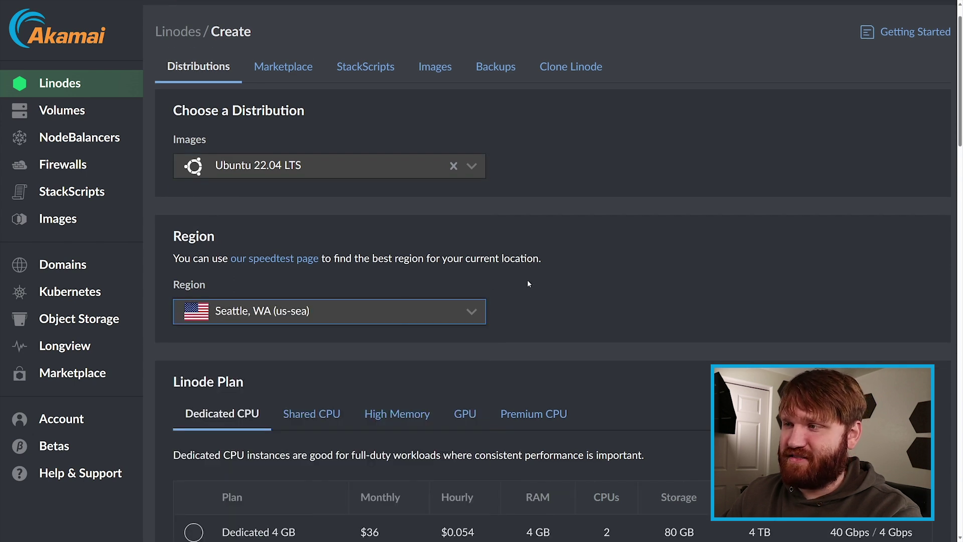
{"action": "scroll", "coordinate": [529, 279], "scroll_direction": "down", "scroll_amount": 5}
{"action": "left_click", "coordinate": [312, 173]}
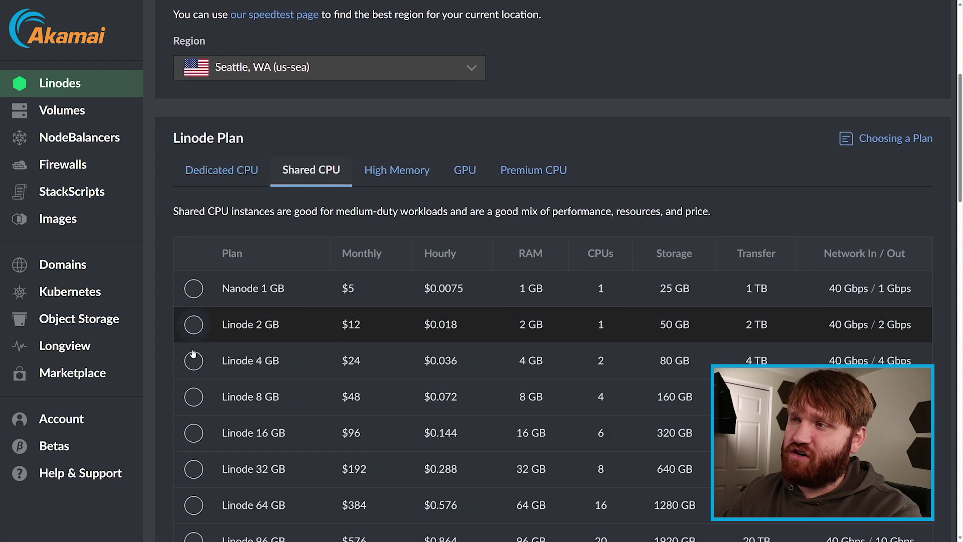
{"action": "left_click", "coordinate": [193, 326]}
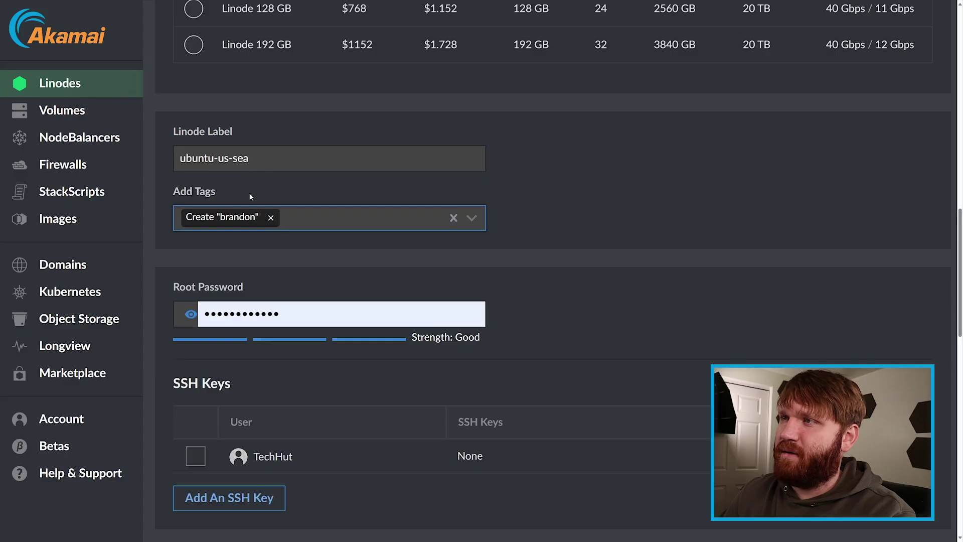
Step: Remove the preset tag and label the Linode openproject.cloudguide.site
{"action": "left_click", "coordinate": [271, 218]}
{"action": "left_click_drag", "start_coordinate": [251, 158], "coordinate": [180, 158]}
{"action": "type", "text": "openpro"}
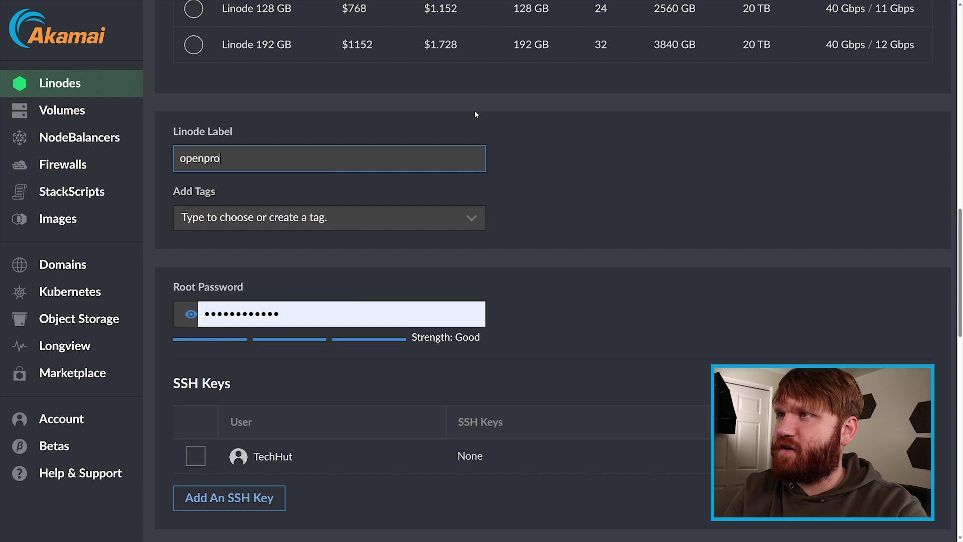
{"action": "type", "text": "ject.cloudguide.site"}
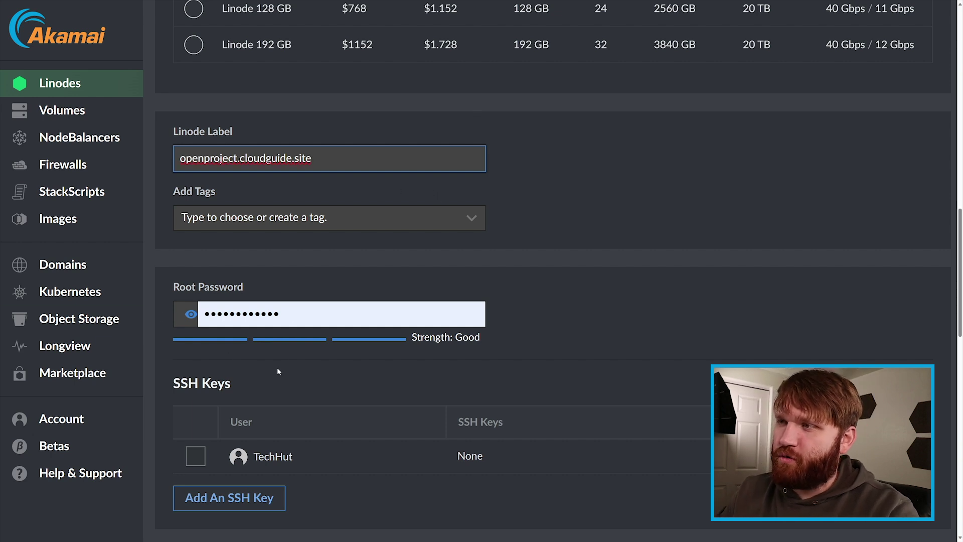
Step: Leave SSH Keys, Firewall, VLAN and Add-ons unset and create the Linode
{"action": "scroll", "coordinate": [560, 353], "scroll_direction": "down", "scroll_amount": 3}
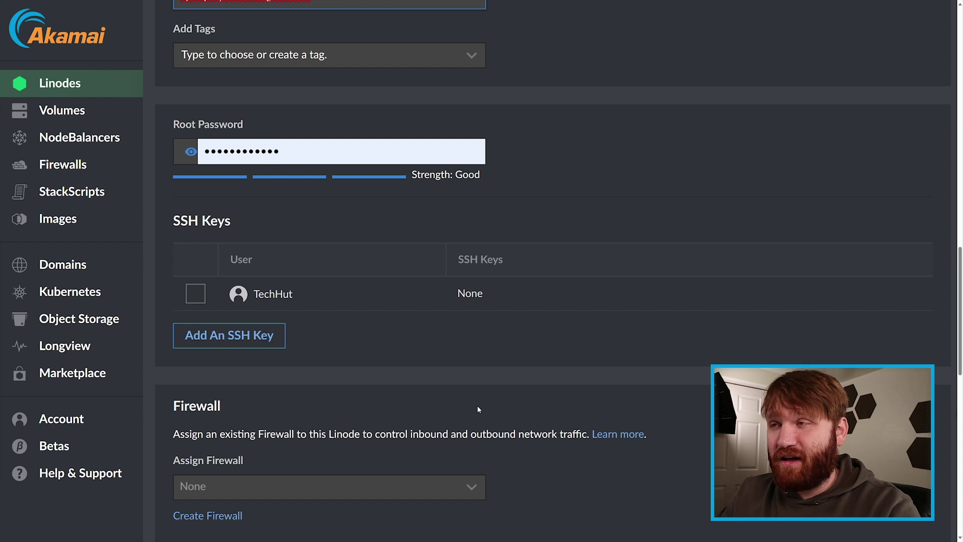
{"action": "scroll", "coordinate": [412, 371], "scroll_direction": "down", "scroll_amount": 3}
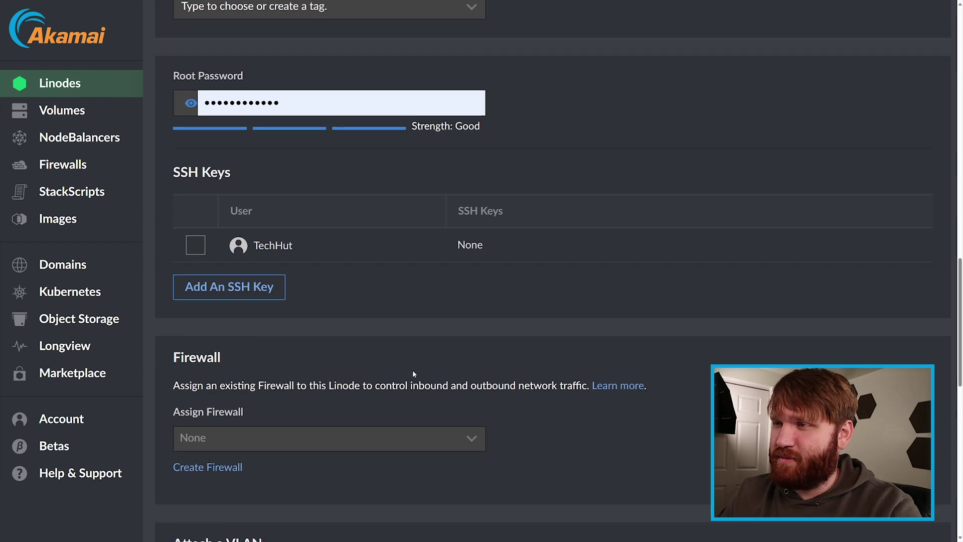
{"action": "scroll", "coordinate": [483, 384], "scroll_direction": "down", "scroll_amount": 5}
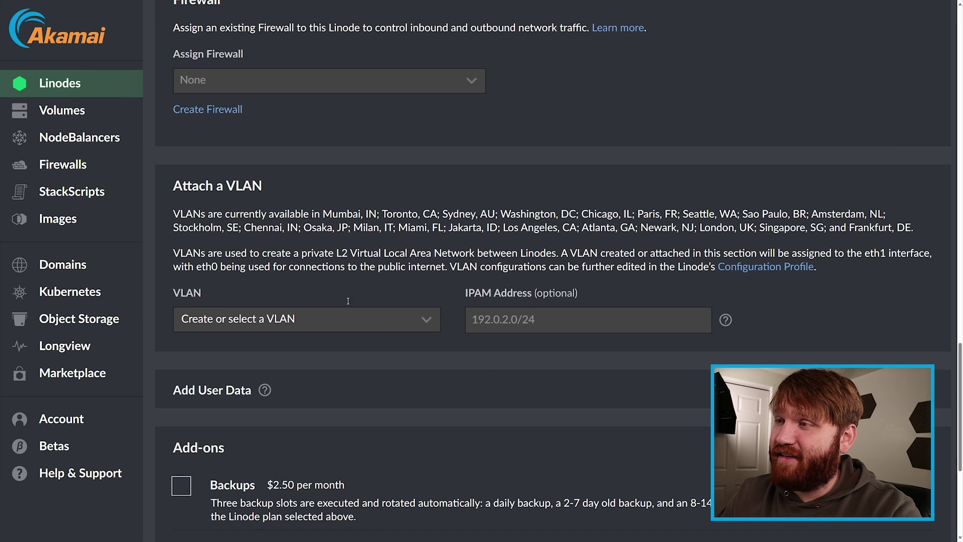
{"action": "scroll", "coordinate": [405, 307], "scroll_direction": "down", "scroll_amount": 3}
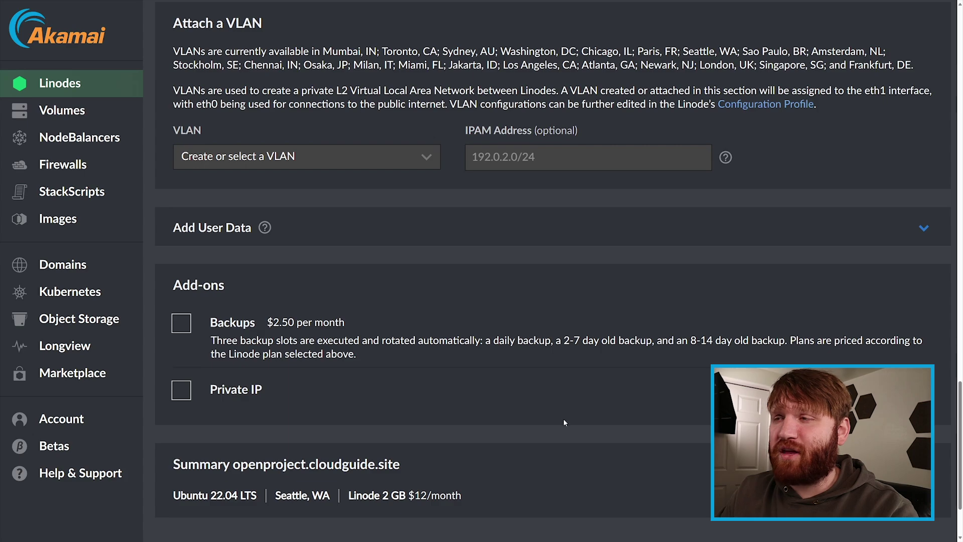
{"action": "scroll", "coordinate": [604, 391], "scroll_direction": "down", "scroll_amount": 2}
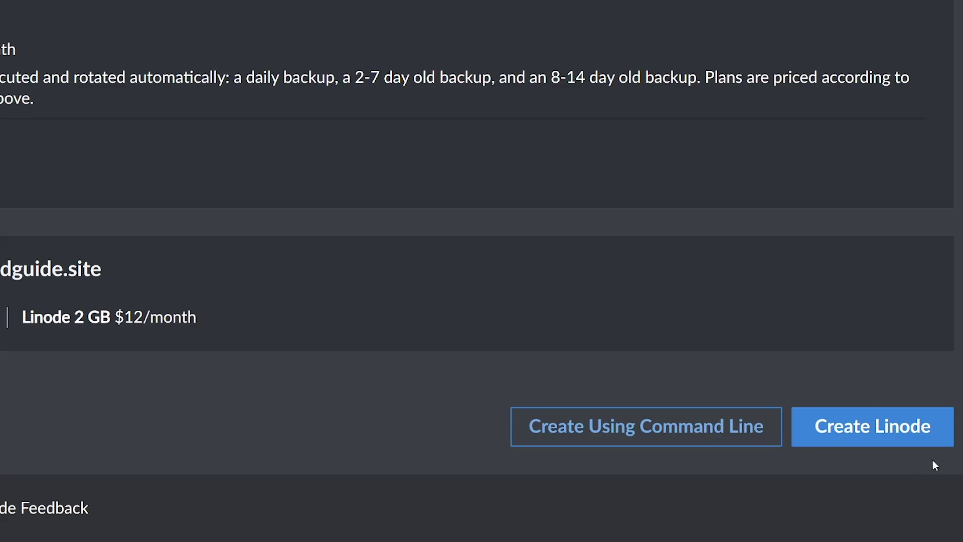
{"action": "left_click", "coordinate": [888, 424]}
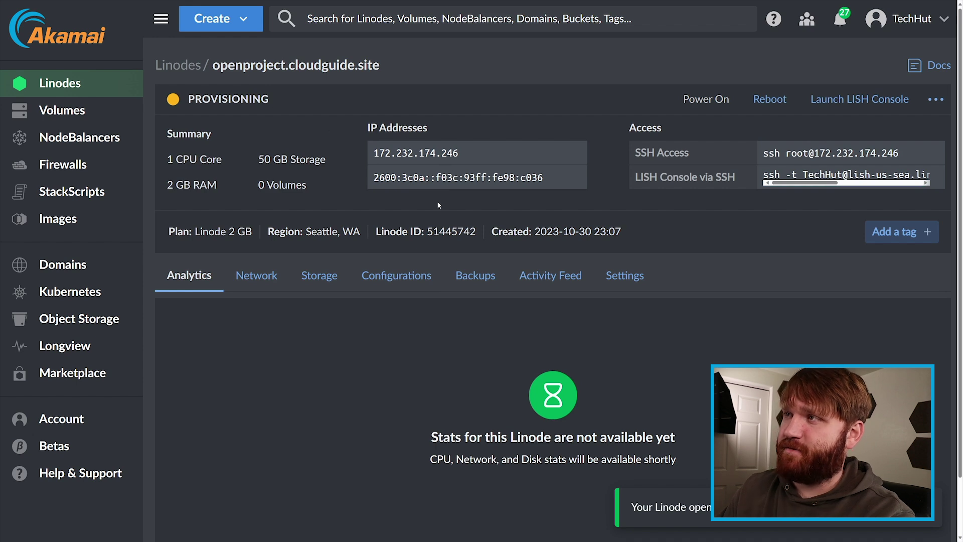
Step: Copy the new Linode's IPv4 address and open the cloudguide.site domain's DNS records
{"action": "left_click_drag", "start_coordinate": [365, 128], "coordinate": [447, 131]}
{"action": "left_click", "coordinate": [579, 151]}
{"action": "left_click", "coordinate": [448, 128]}
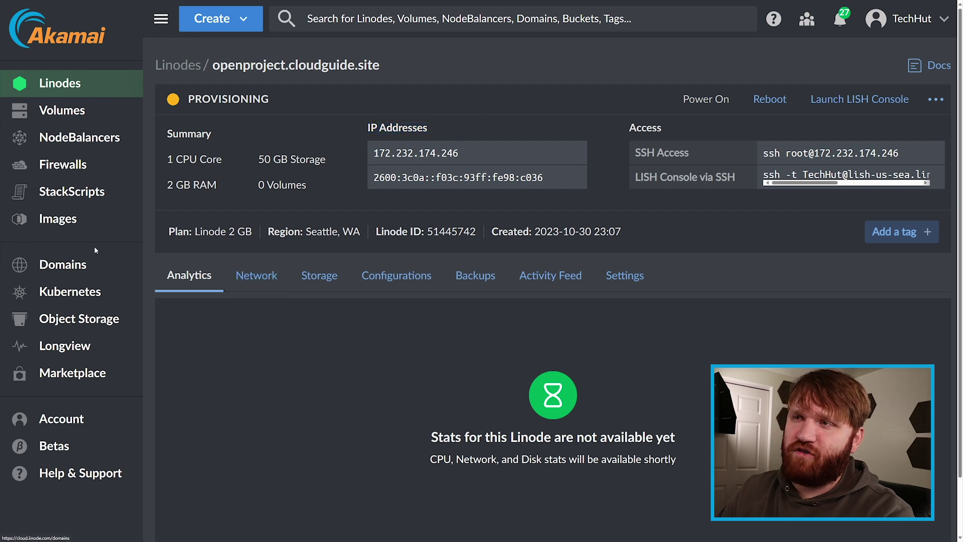
{"action": "left_click", "coordinate": [111, 264]}
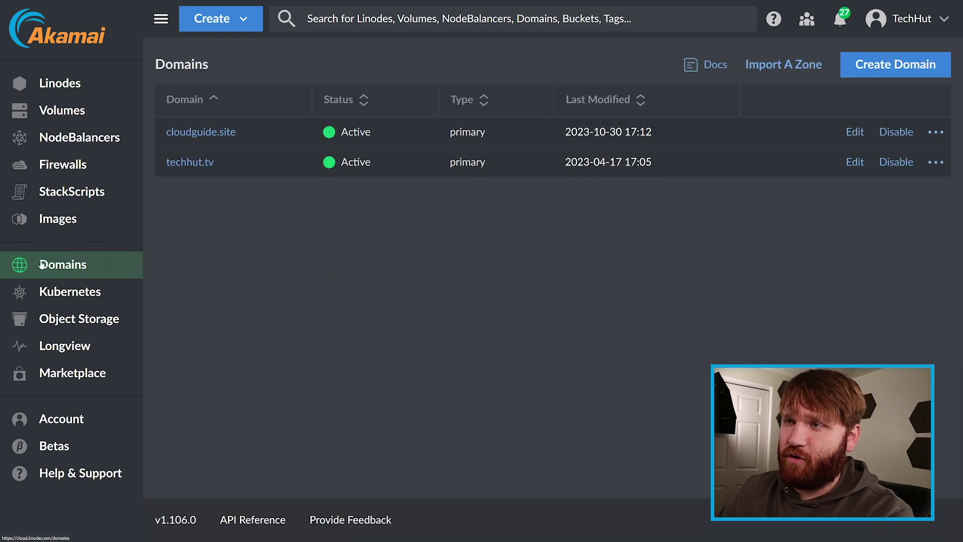
{"action": "left_click", "coordinate": [194, 134]}
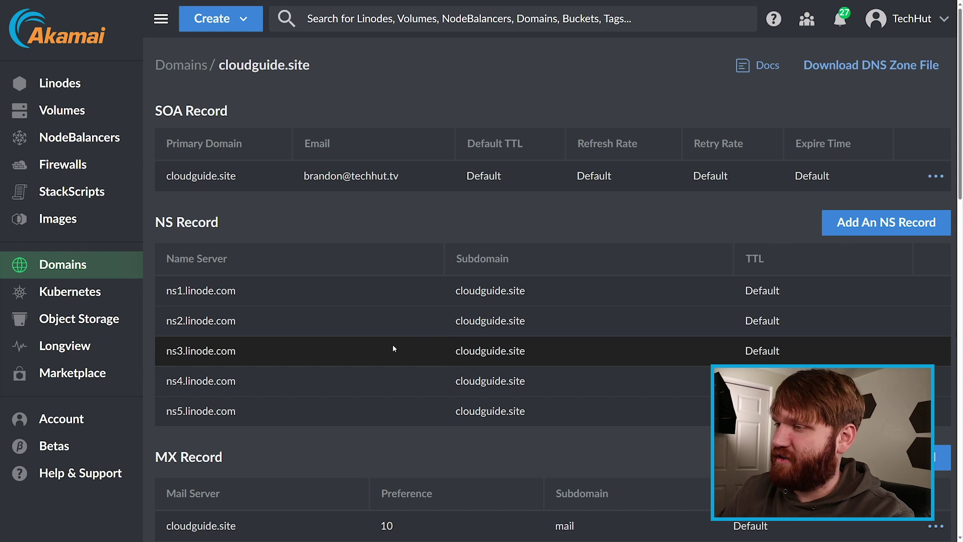
Step: Save an A record with hostname openproject pointing to 172.232.174.246
{"action": "scroll", "coordinate": [400, 350], "scroll_direction": "down", "scroll_amount": 5}
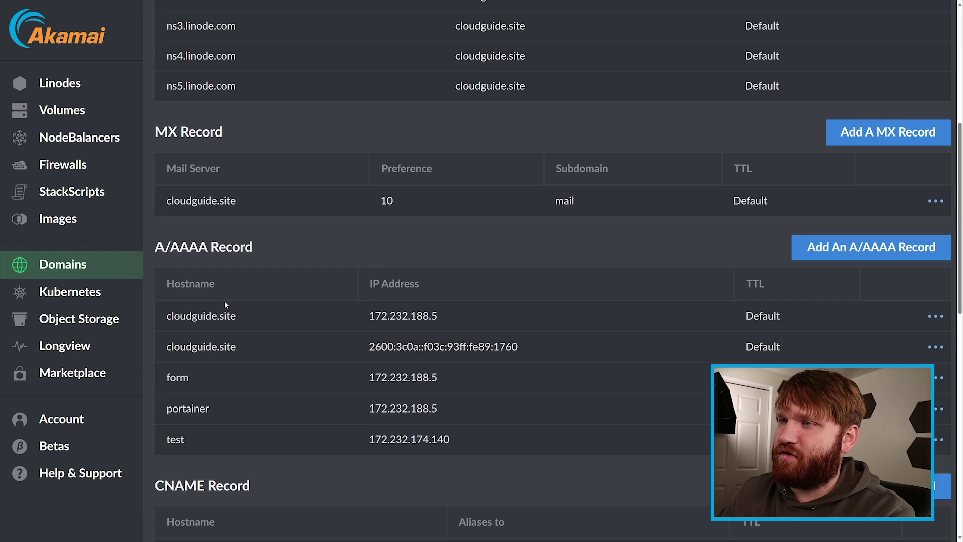
{"action": "left_click", "coordinate": [854, 249]}
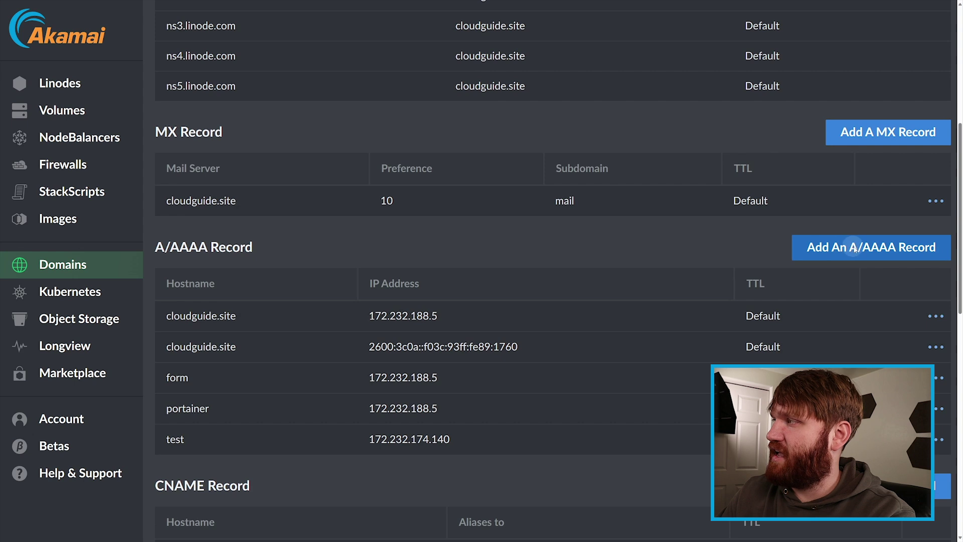
{"action": "left_click", "coordinate": [655, 98]}
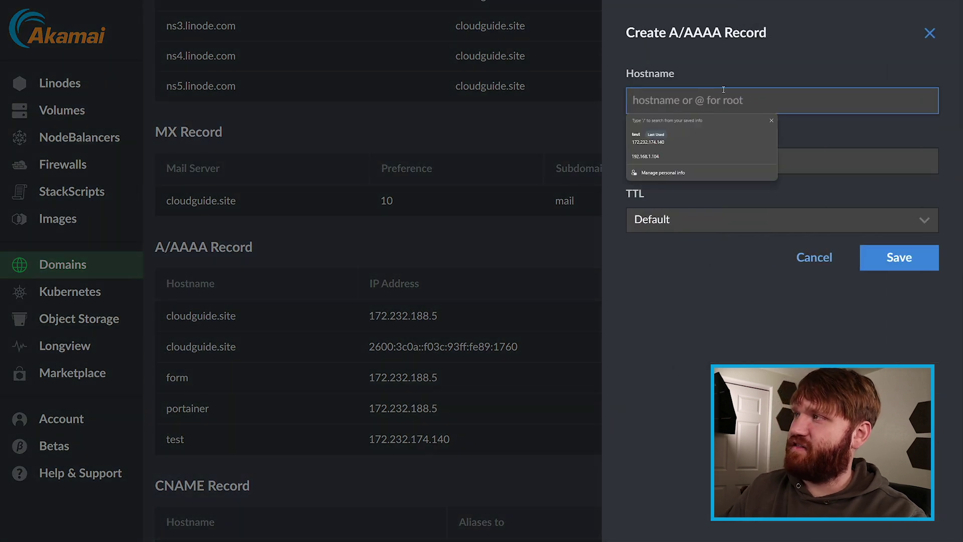
{"action": "type", "text": "openproject"}
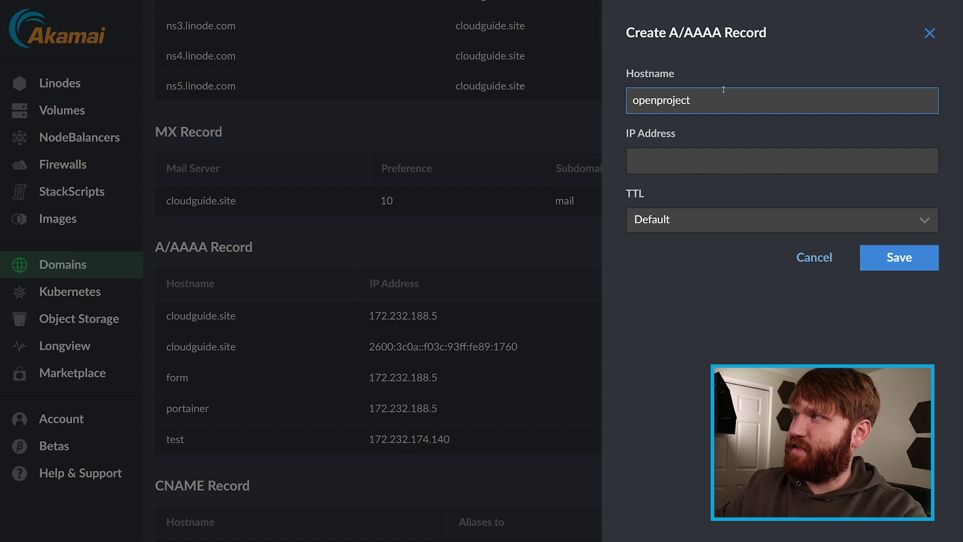
{"action": "key", "text": "Tab"}
{"action": "key", "text": "ctrl+v"}
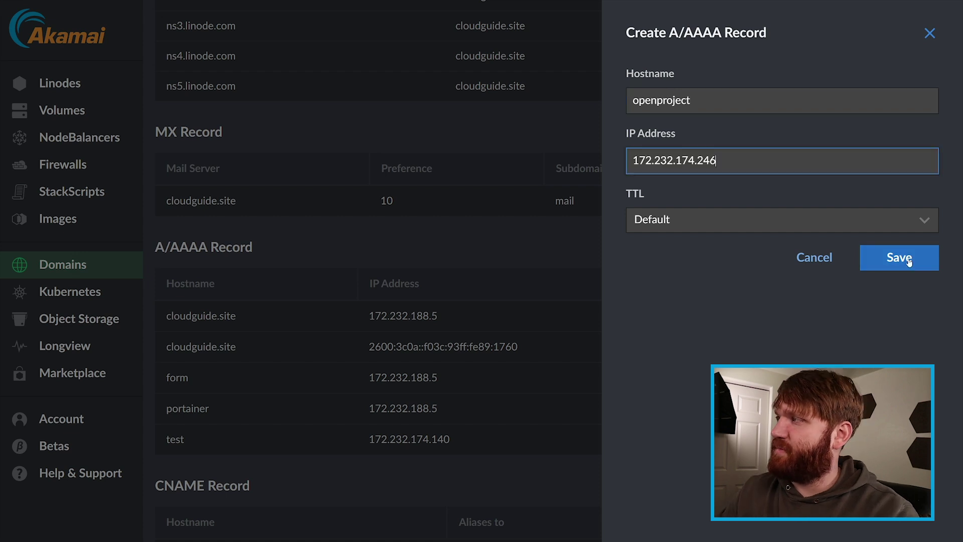
{"action": "left_click", "coordinate": [910, 261]}
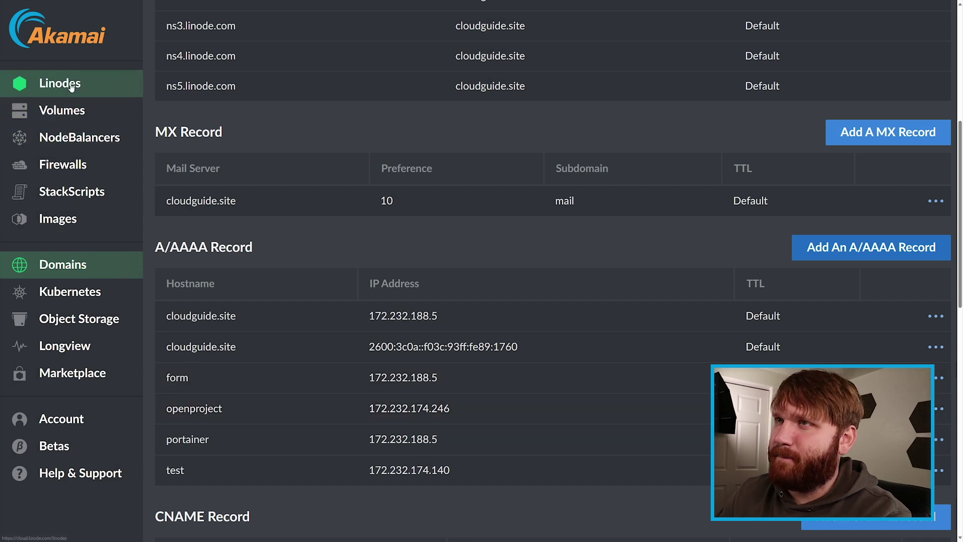
{"action": "left_click", "coordinate": [48, 83]}
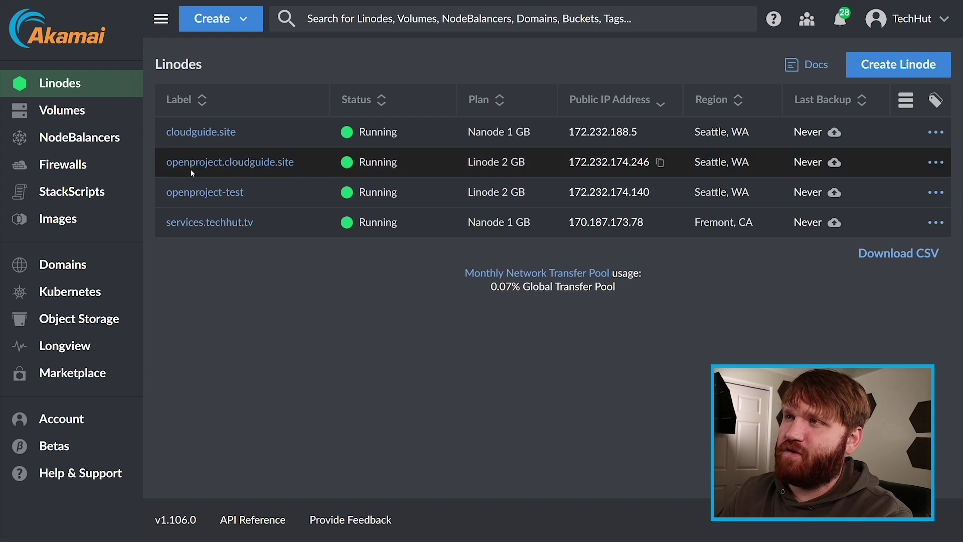
Step: Launch the LISH console for openproject.cloudguide.site and log in as root with the account password
{"action": "left_click", "coordinate": [195, 162]}
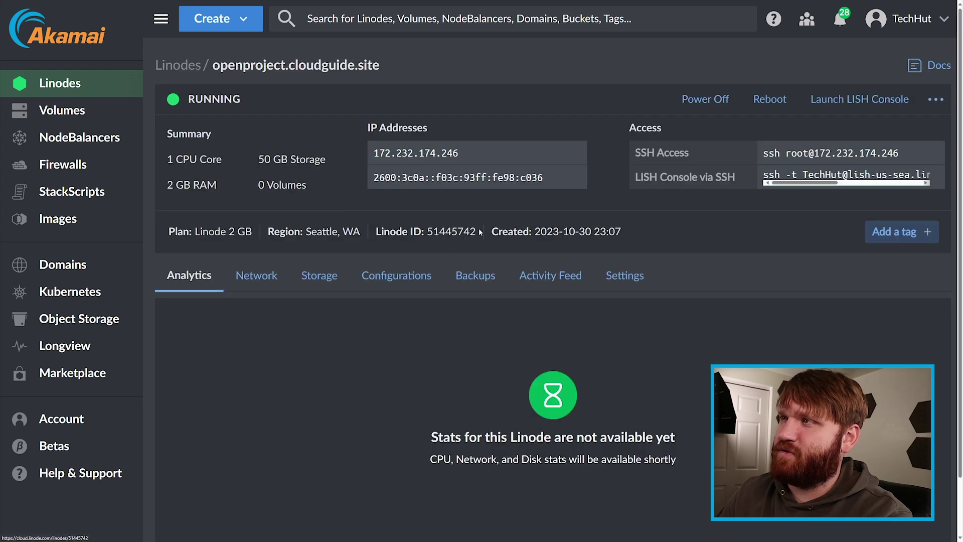
{"action": "left_click", "coordinate": [868, 101]}
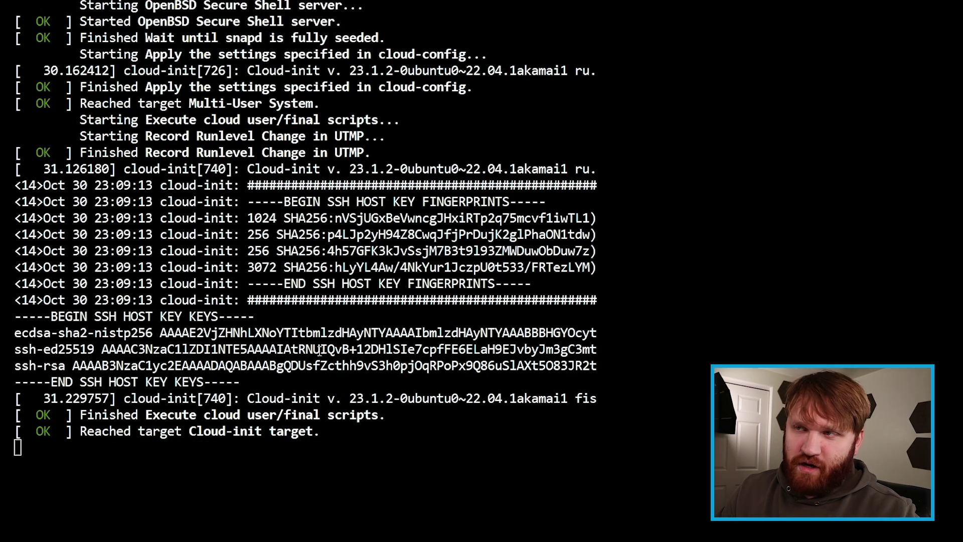
{"action": "left_click", "coordinate": [282, 461]}
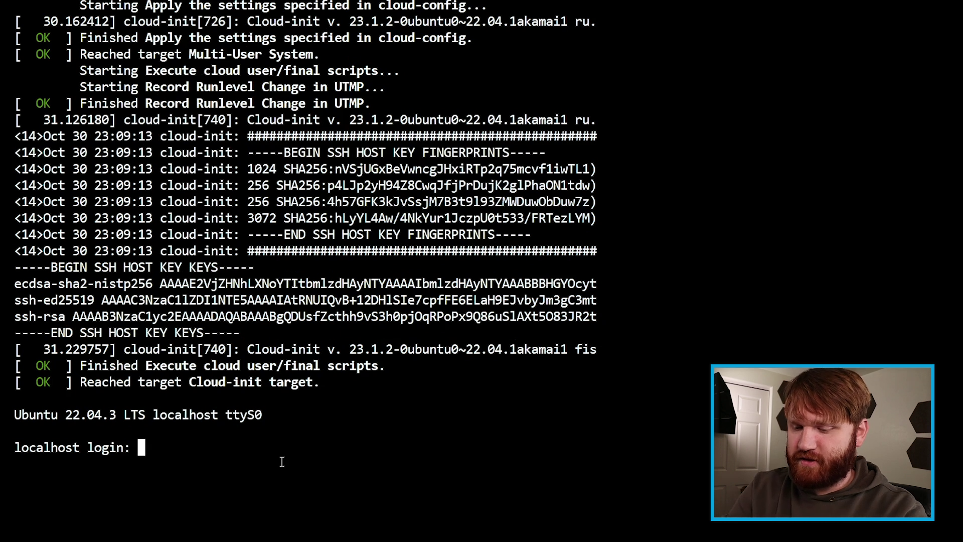
{"action": "type", "text": "roo"}
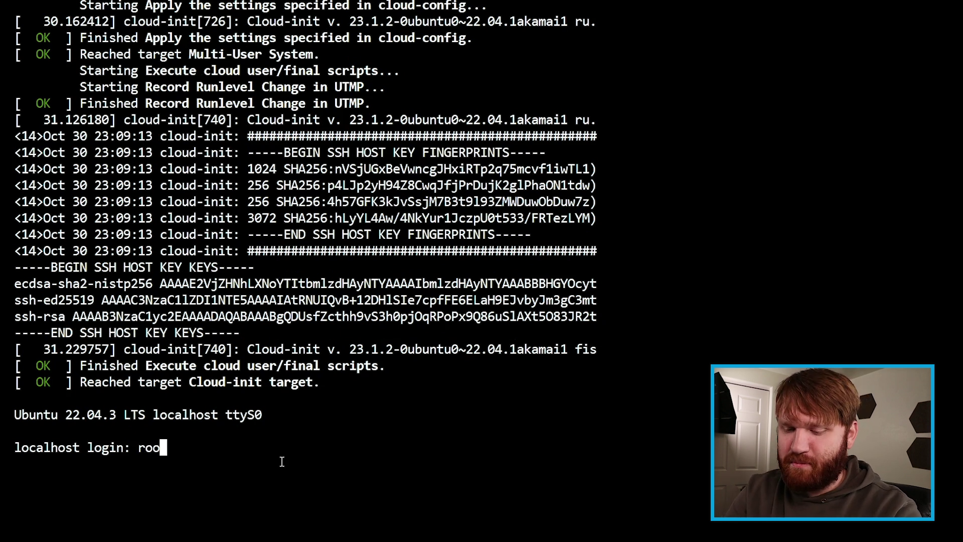
{"action": "type", "text": "t"}
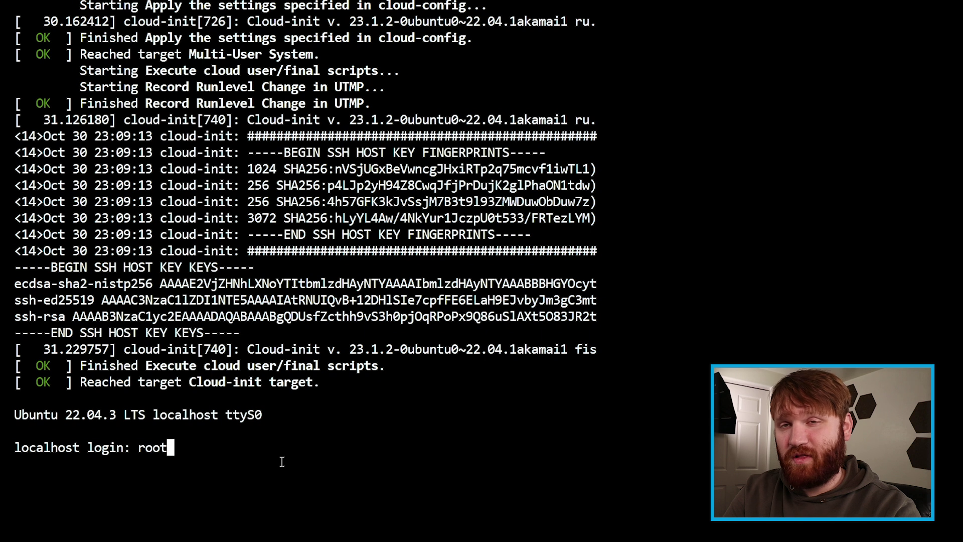
{"action": "key", "text": "Return"}
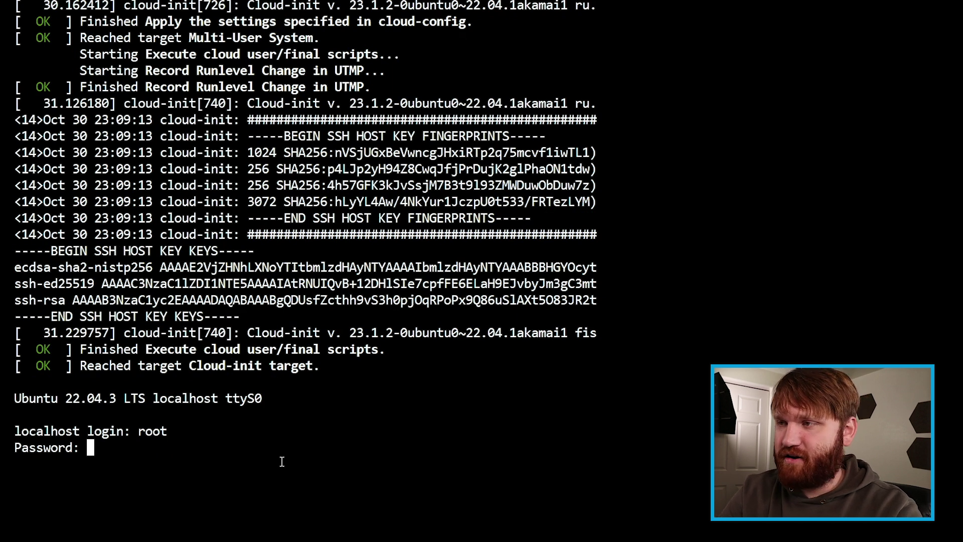
{"action": "key", "text": "Return"}
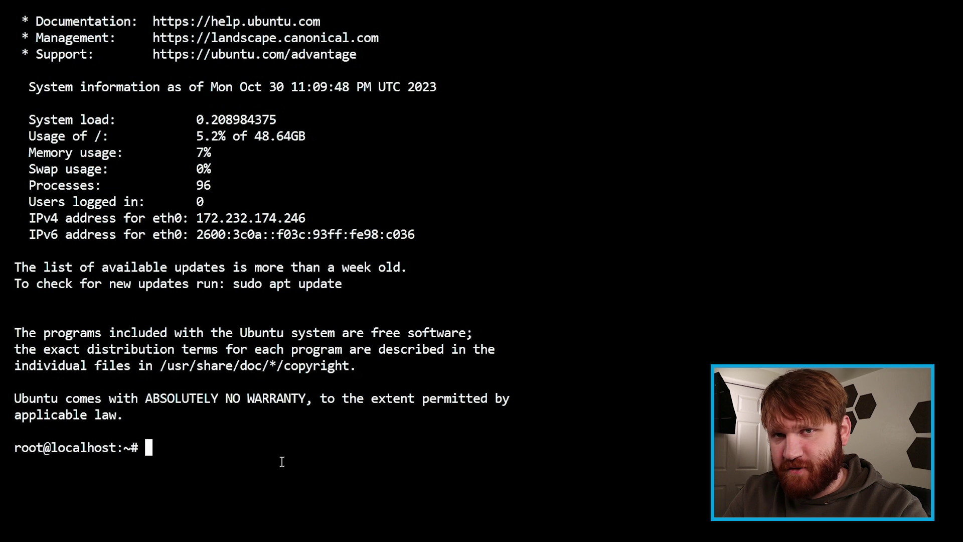
Step: Run apt update, then apt upgrade, and confirm the upgrade should proceed
{"action": "type", "text": "apt u"}
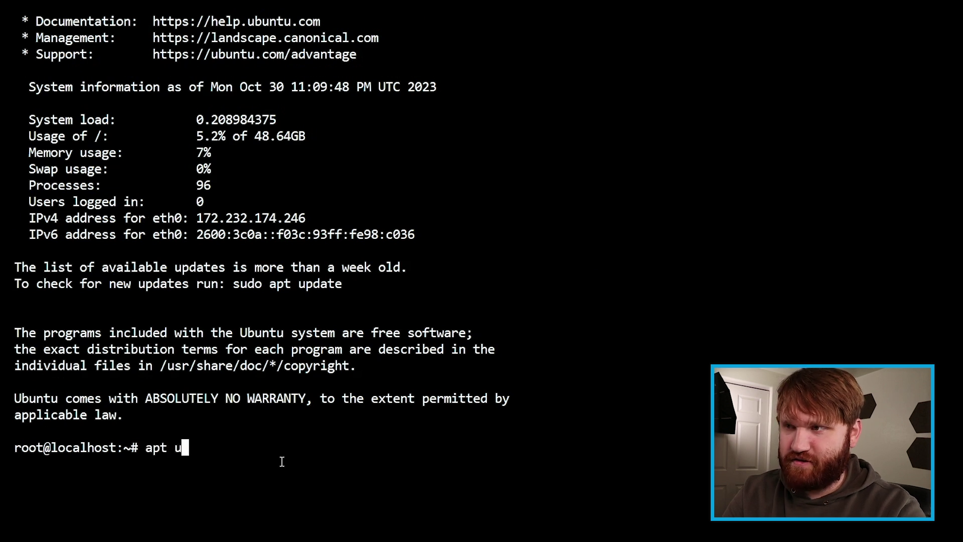
{"action": "type", "text": "pdate"}
{"action": "key", "text": "Return"}
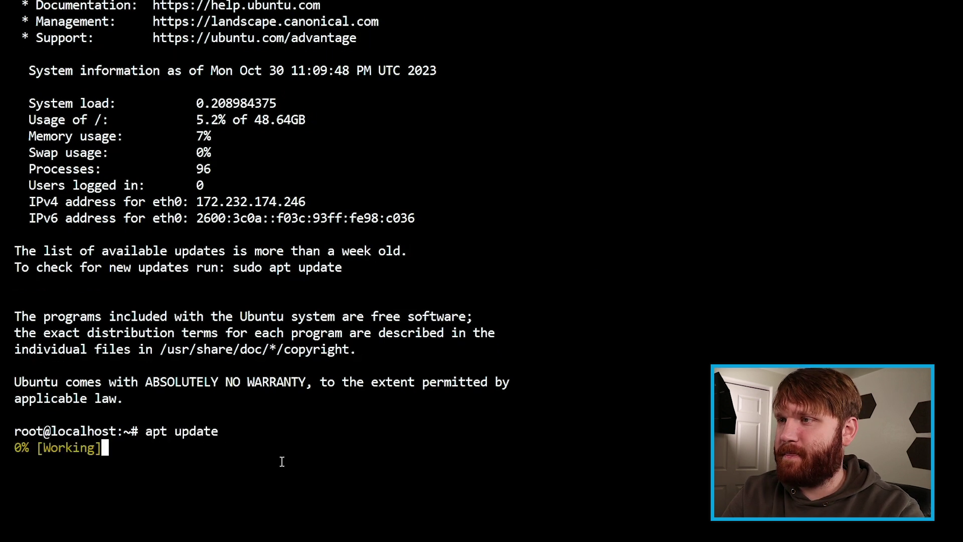
{"action": "type", "text": "apt upgrade"}
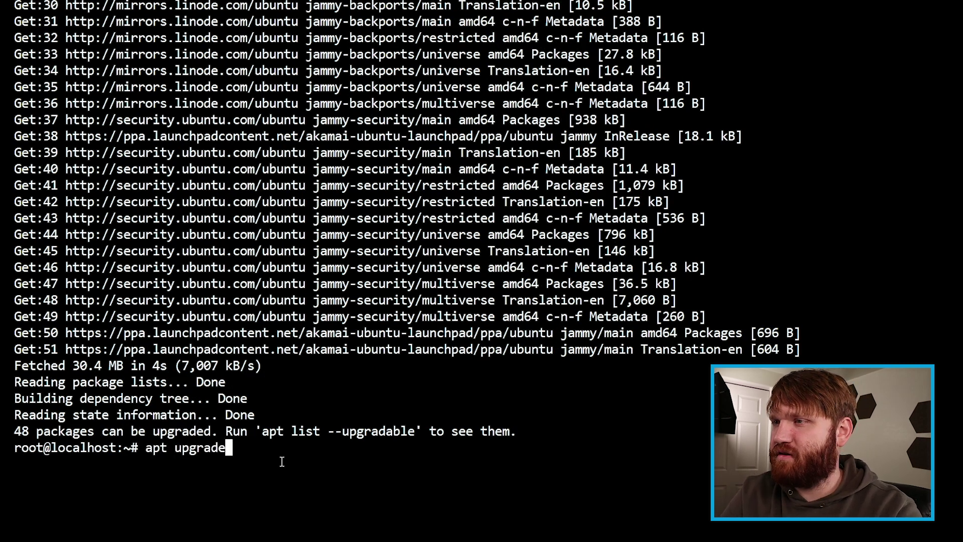
{"action": "key", "text": "Return"}
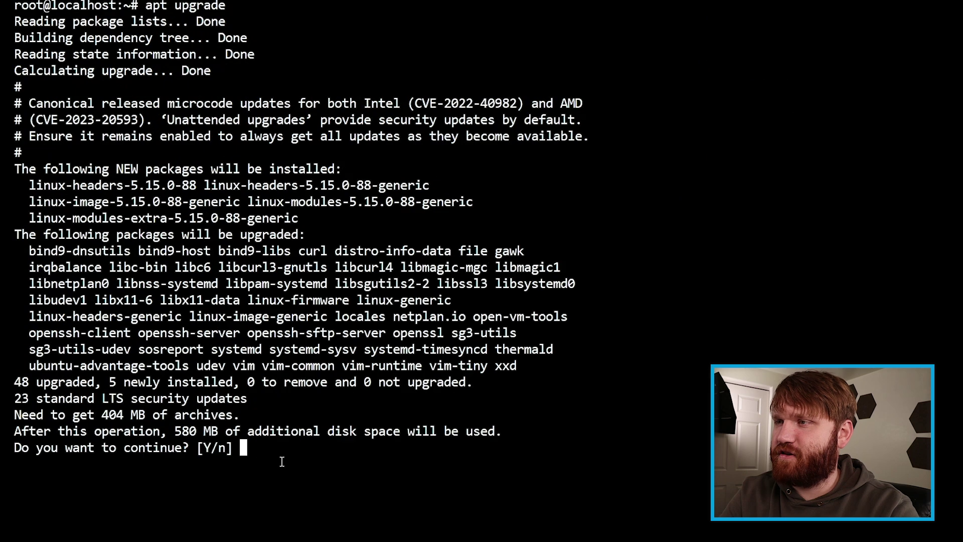
{"action": "key", "text": "Return"}
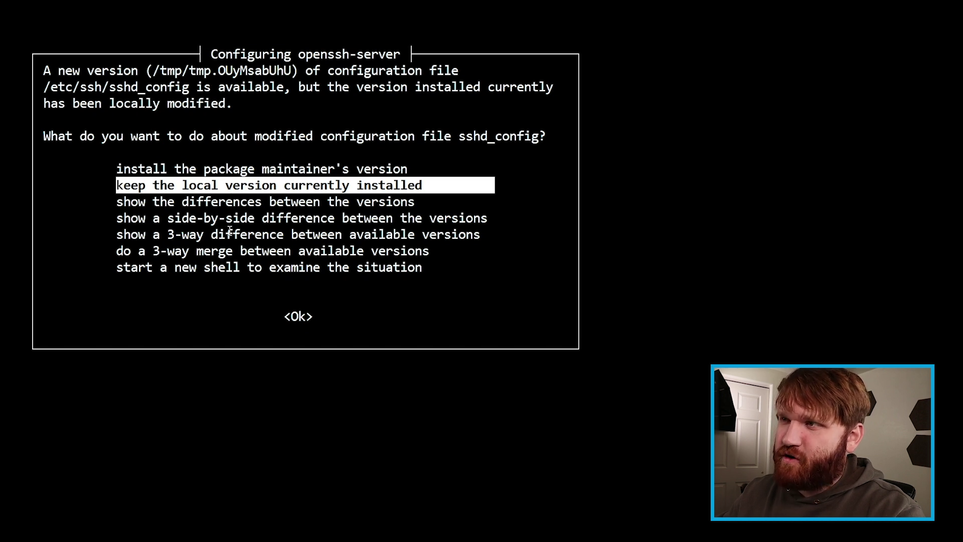
Step: Keep the local sshd_config, dismiss the kernel notice, restart outdated services, then enter the adduser command
{"action": "key", "text": "Return"}
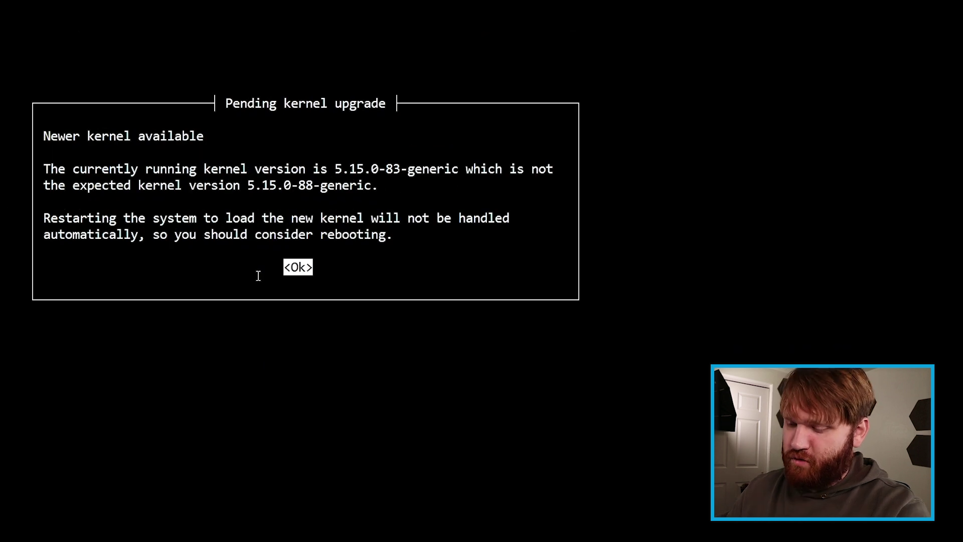
{"action": "key", "text": "Return"}
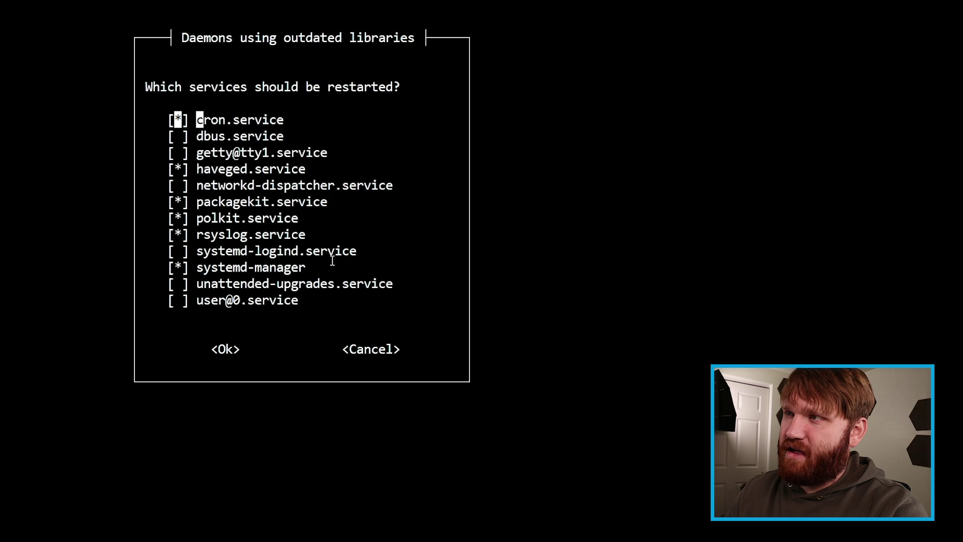
{"action": "key", "text": "Tab"}
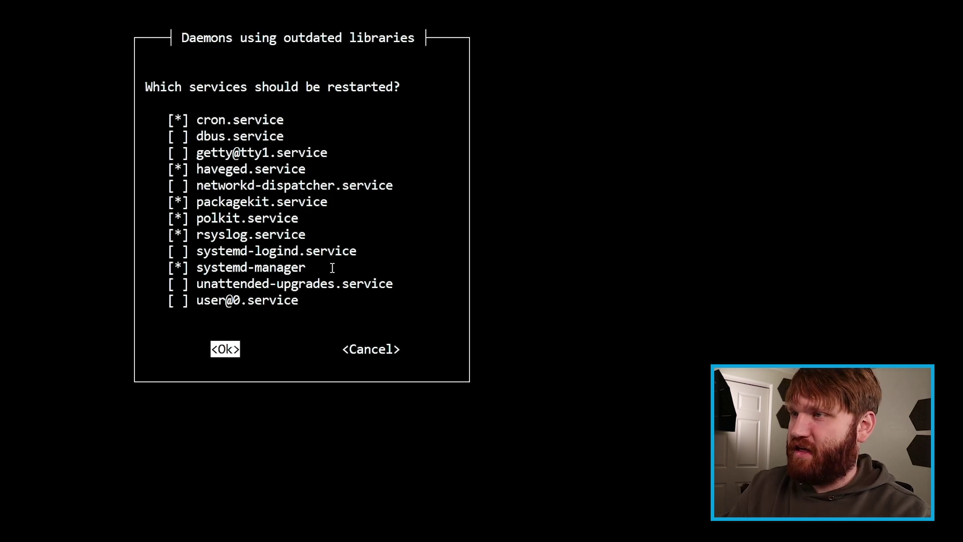
{"action": "key", "text": "Return"}
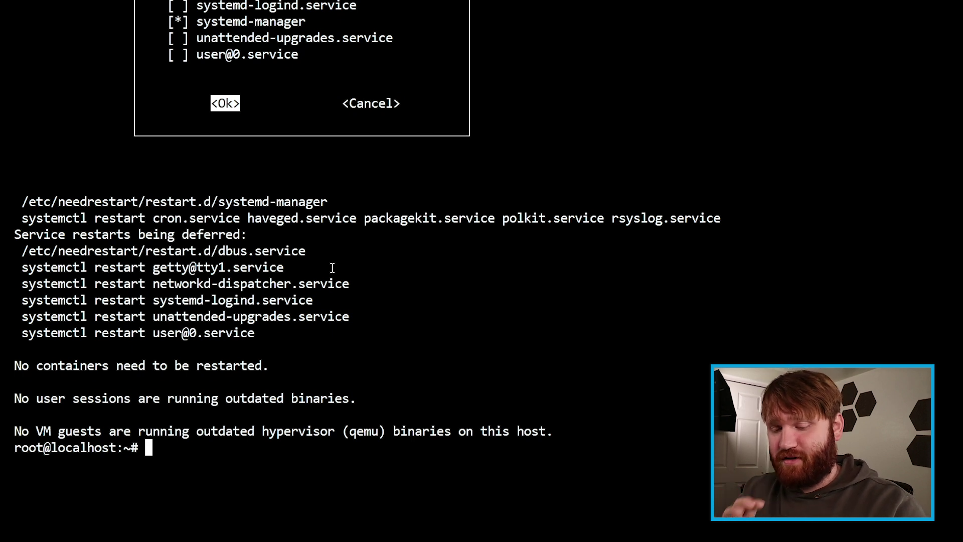
{"action": "type", "text": "a"}
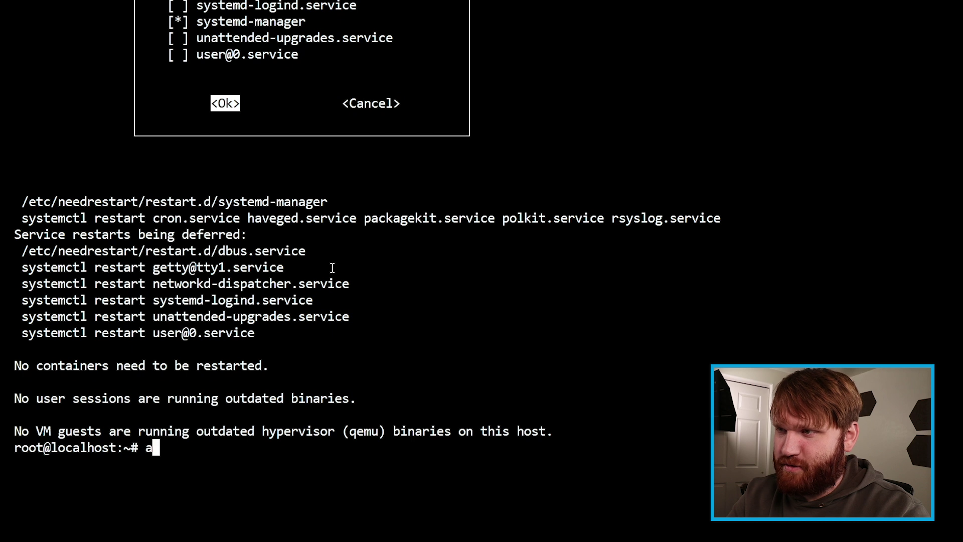
{"action": "type", "text": "dduser brandon"}
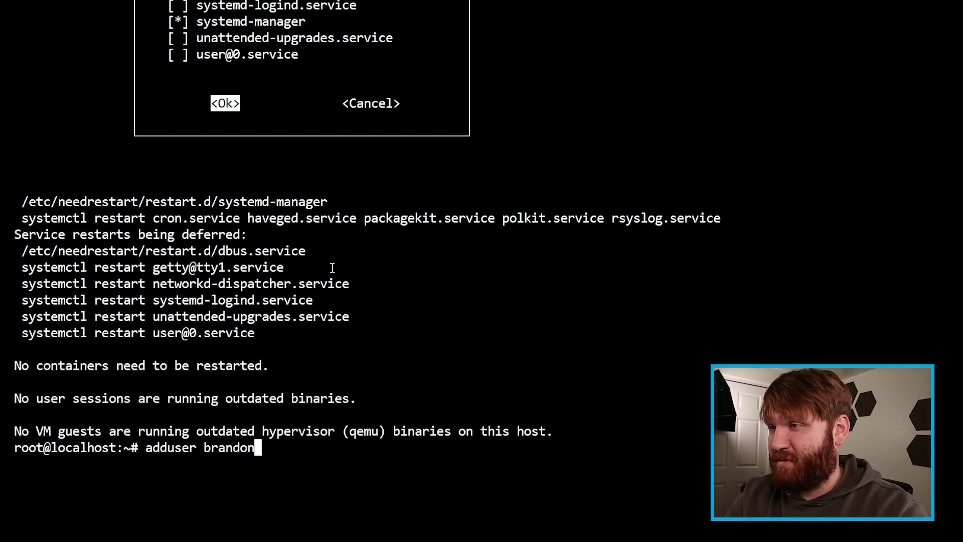
Step: Create the new user account with its password and full name, leaving other fields blank
{"action": "key", "text": "Return"}
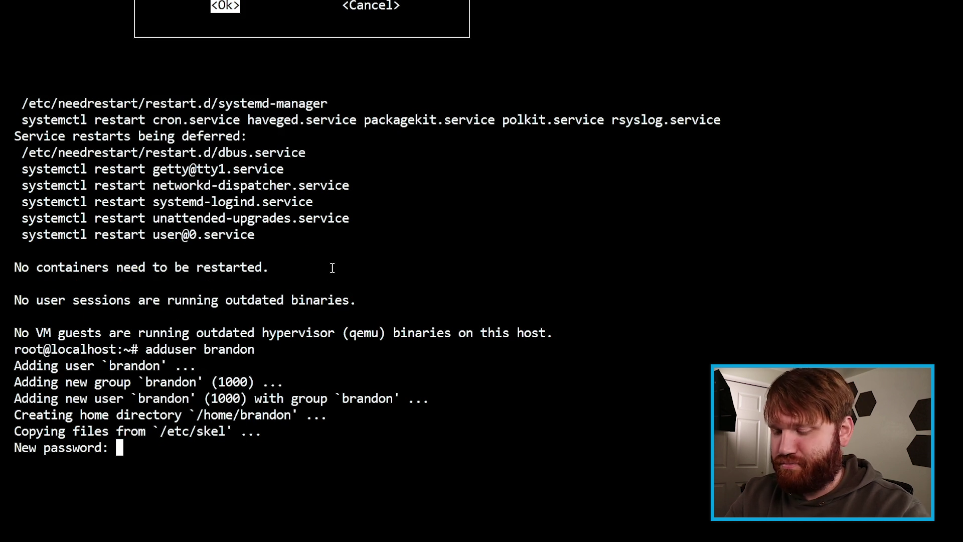
{"action": "key", "text": "Return"}
{"action": "key", "text": "Return"}
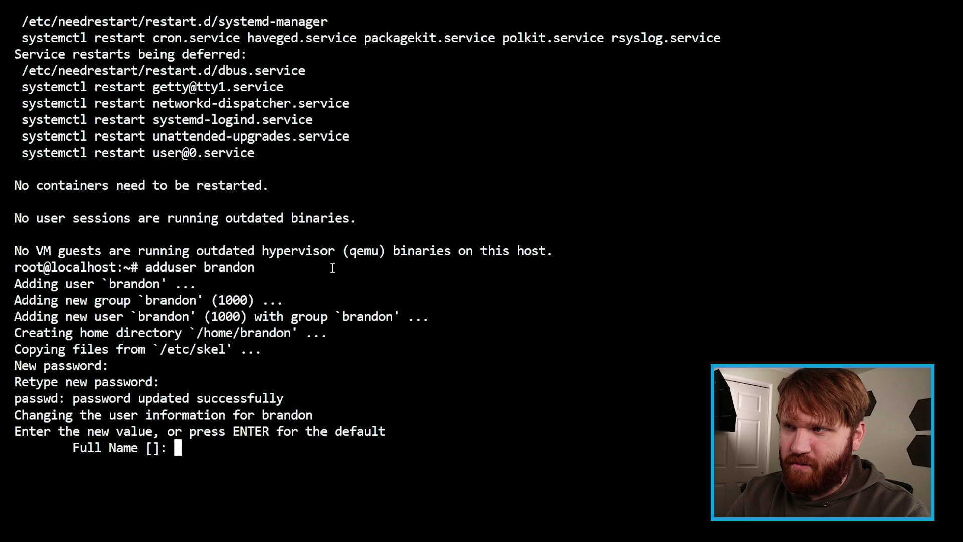
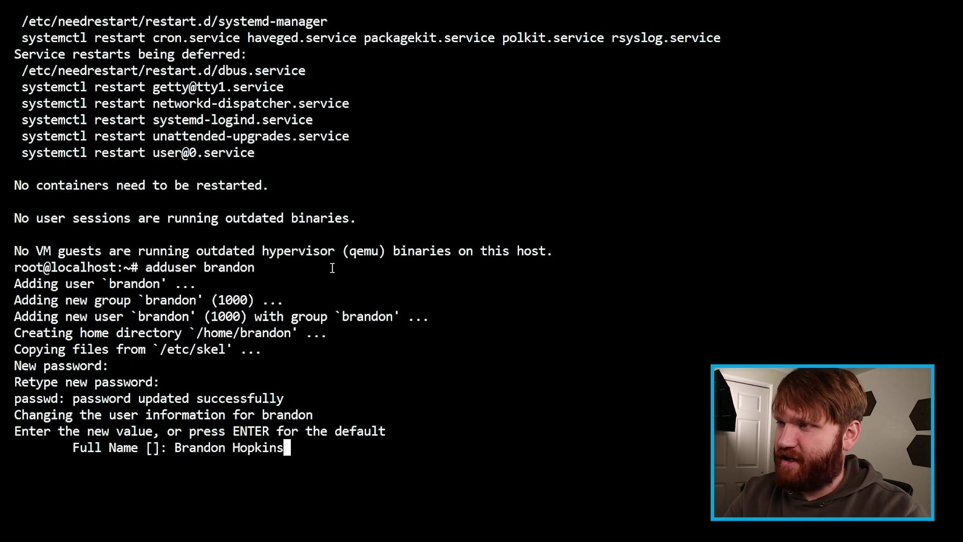
{"action": "key", "text": "Return"}
{"action": "key", "text": "Return"}
{"action": "key", "text": "Return"}
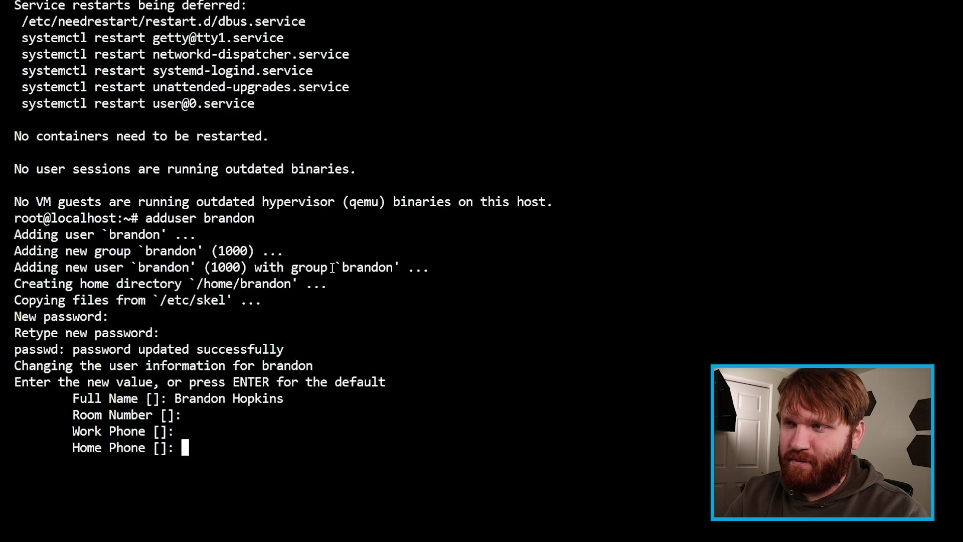
{"action": "key", "text": "Return"}
{"action": "key", "text": "Return"}
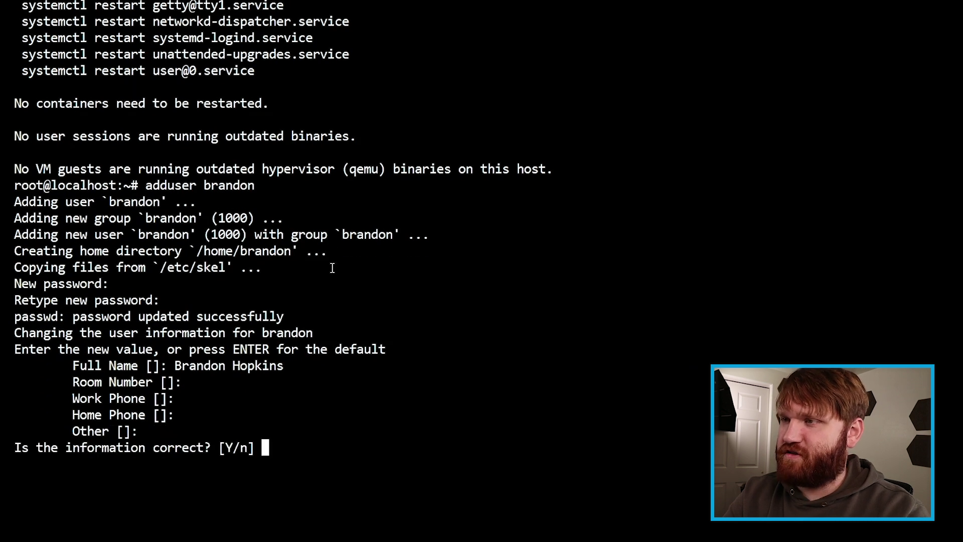
{"action": "key", "text": "Return"}
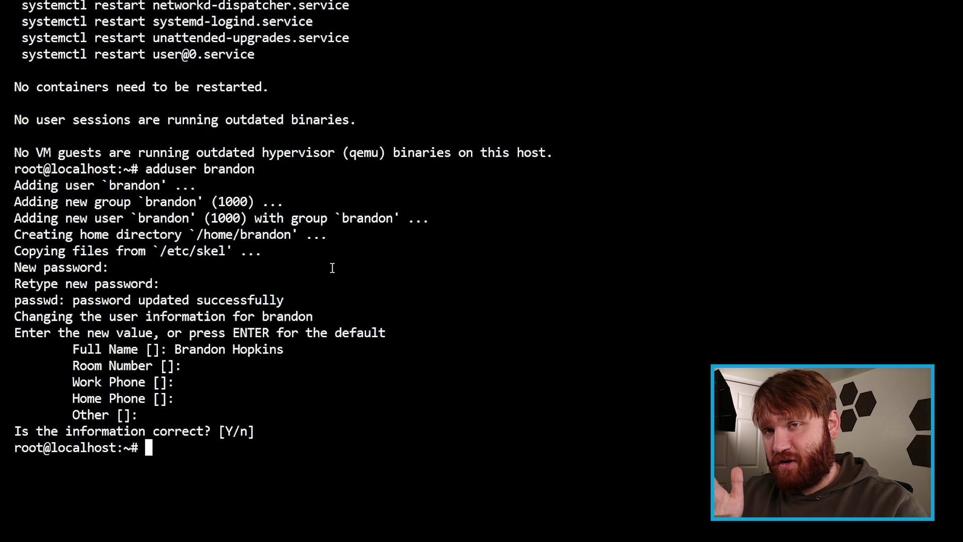
Step: Add the new user to the sudo group with adduser, then close the console
{"action": "type", "text": "addus"}
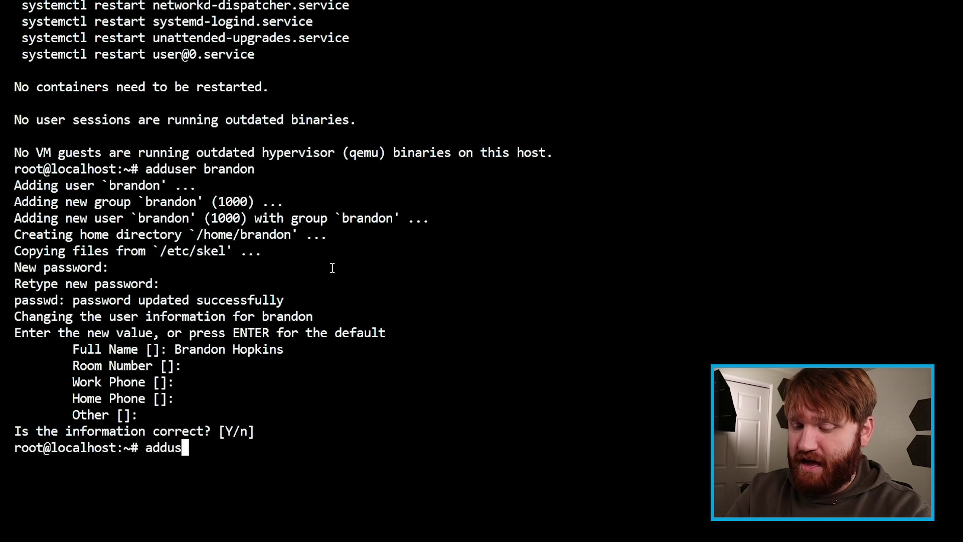
{"action": "type", "text": "er brandon"}
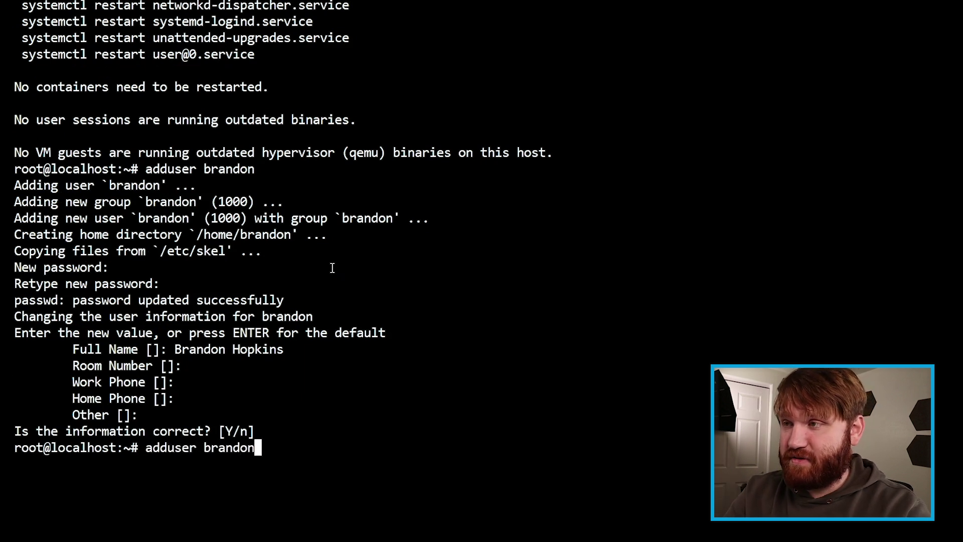
{"action": "type", "text": " sudo"}
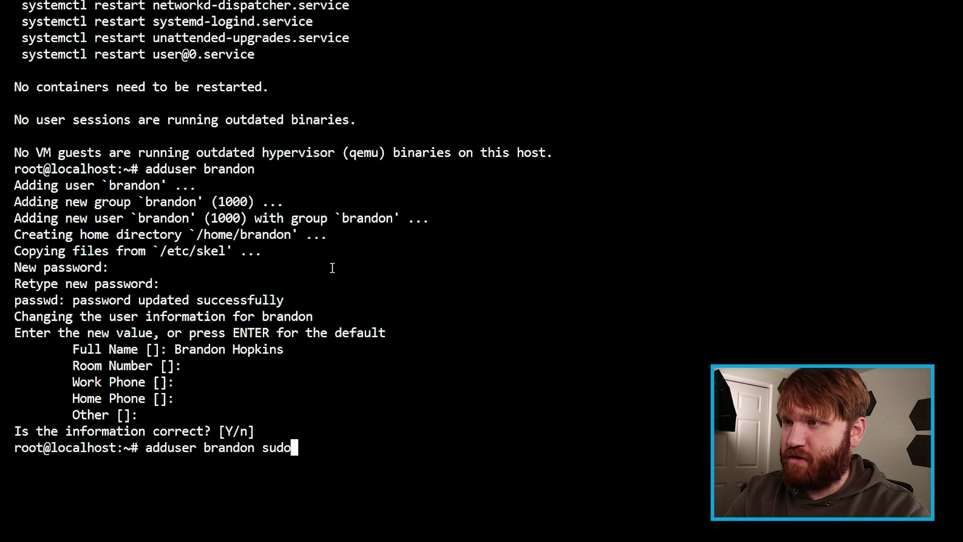
{"action": "key", "text": "Return"}
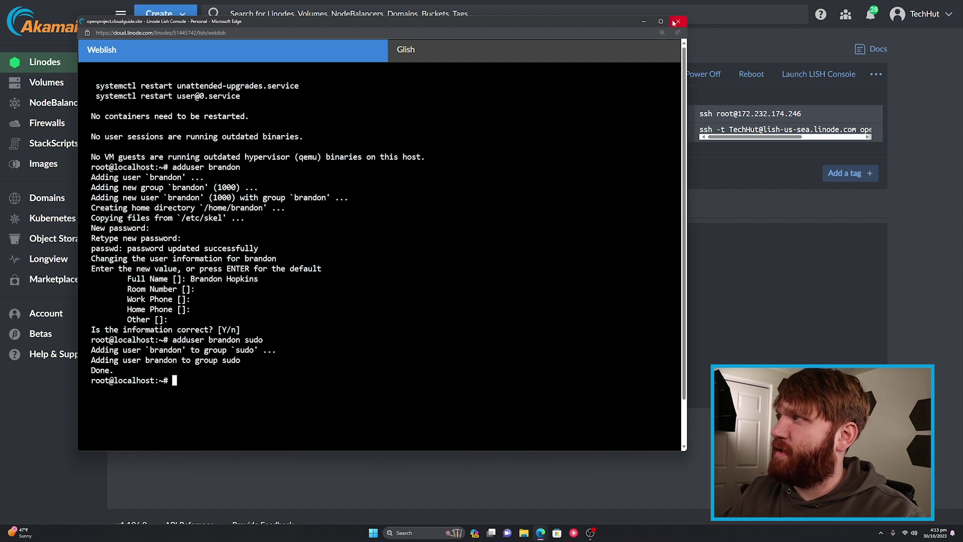
{"action": "left_click", "coordinate": [676, 22]}
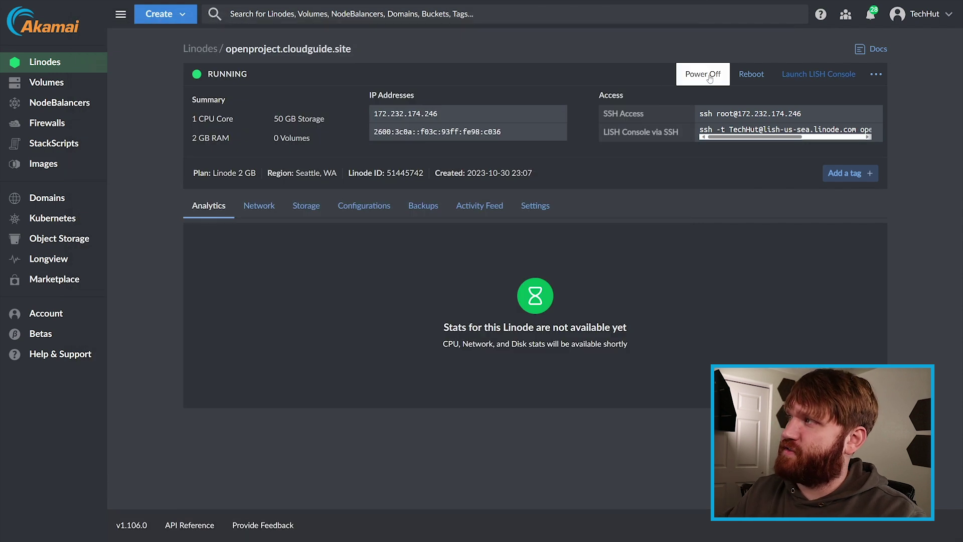
Step: Reboot the openproject.cloudguide.site Linode and reopen its LISH console once it is running
{"action": "left_click", "coordinate": [752, 79]}
{"action": "left_click", "coordinate": [573, 304]}
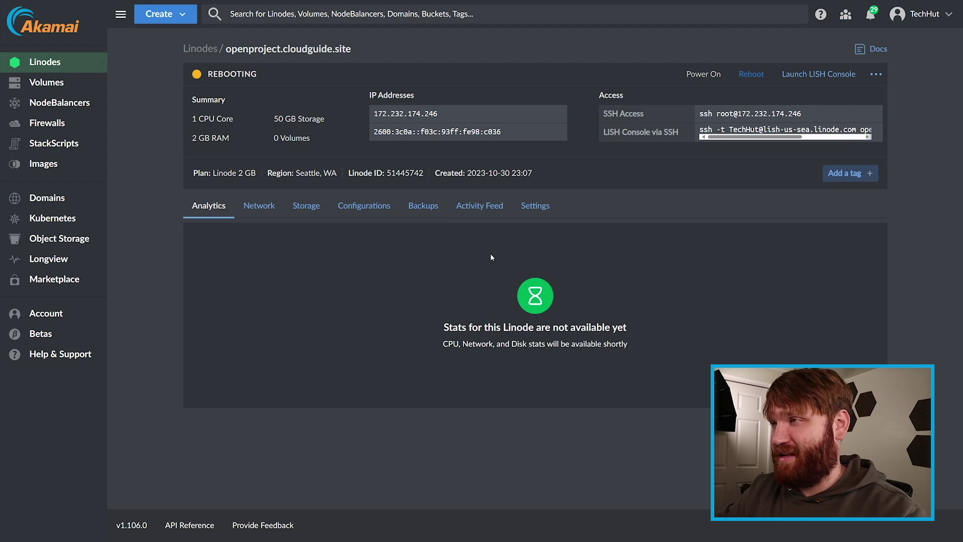
{"action": "left_click_drag", "start_coordinate": [251, 75], "coordinate": [209, 72]}
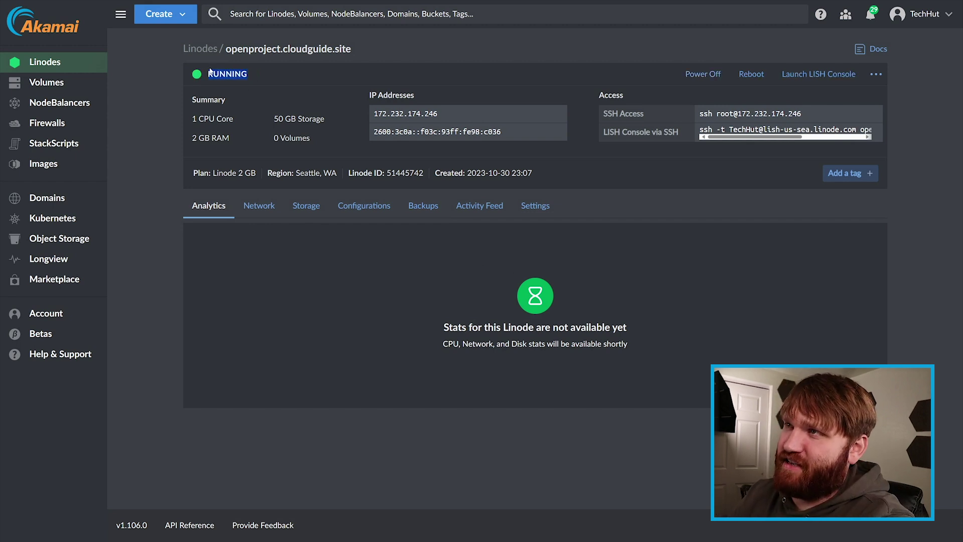
{"action": "left_click", "coordinate": [504, 74]}
{"action": "left_click", "coordinate": [819, 74]}
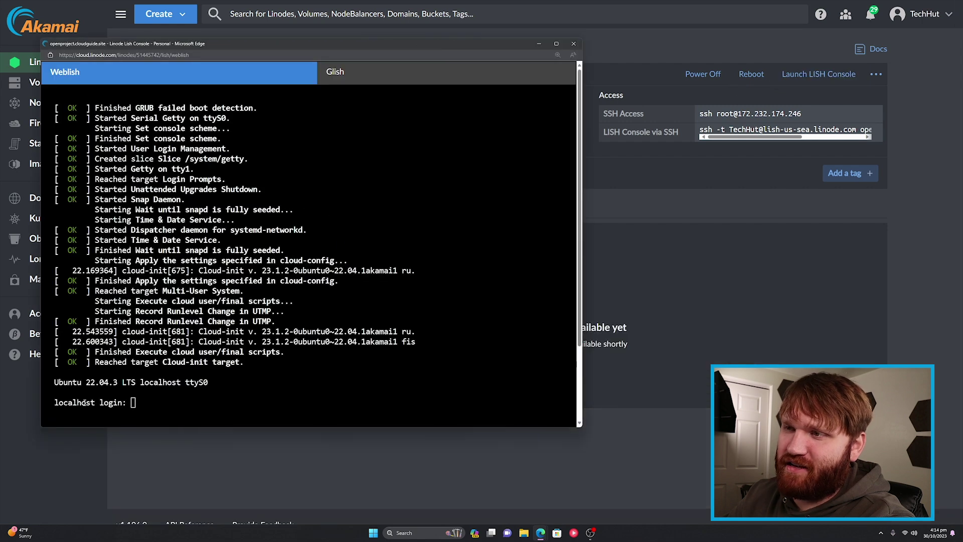
{"action": "left_click", "coordinate": [575, 45]}
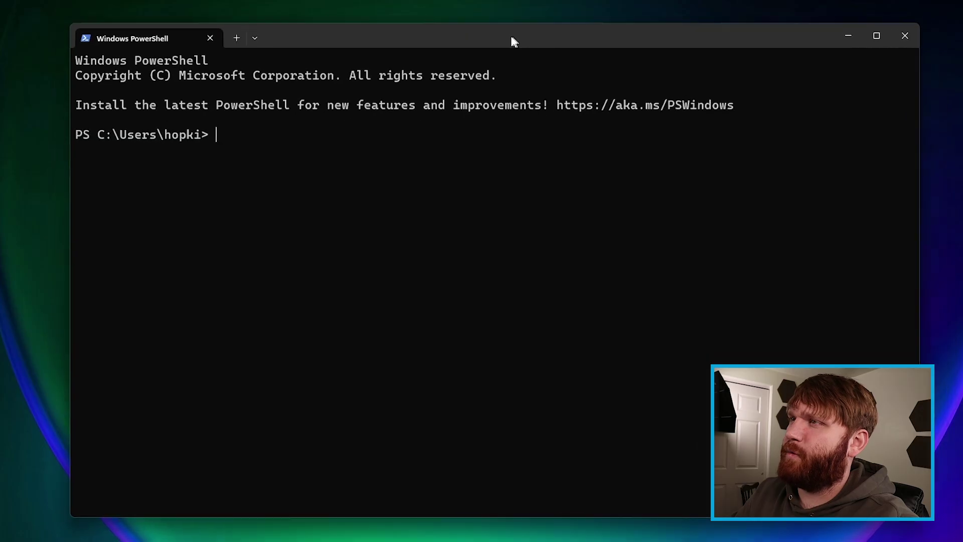
Step: SSH into 172.232.174.246 as the new user, fixing the 'shh' typo and accepting the host key
{"action": "left_click_drag", "start_coordinate": [512, 38], "coordinate": [486, 34]}
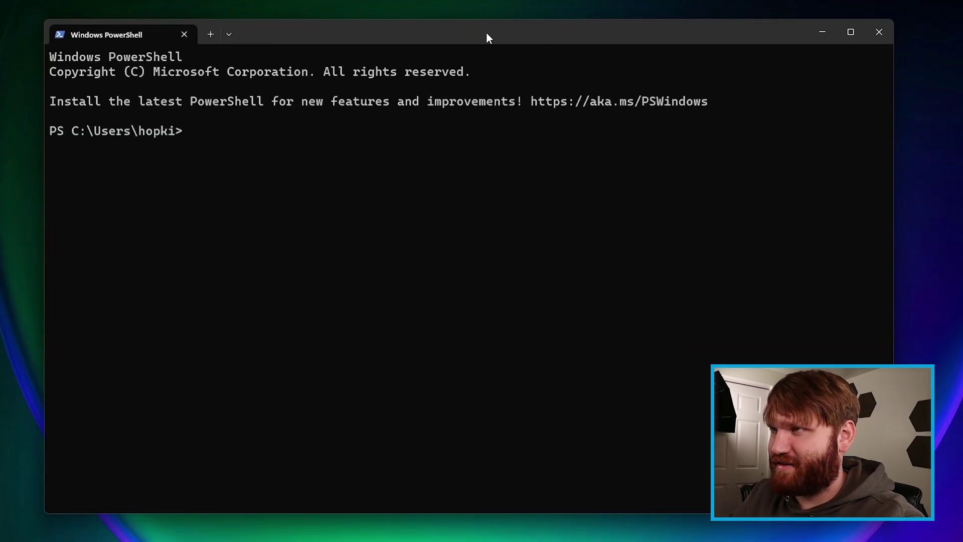
{"action": "type", "text": "shh"}
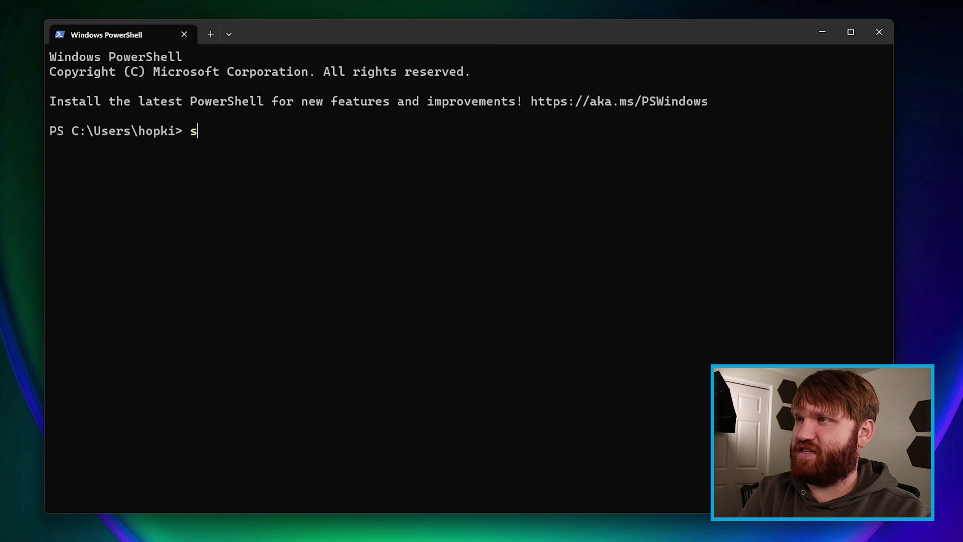
{"action": "type", "text": " brandon@"}
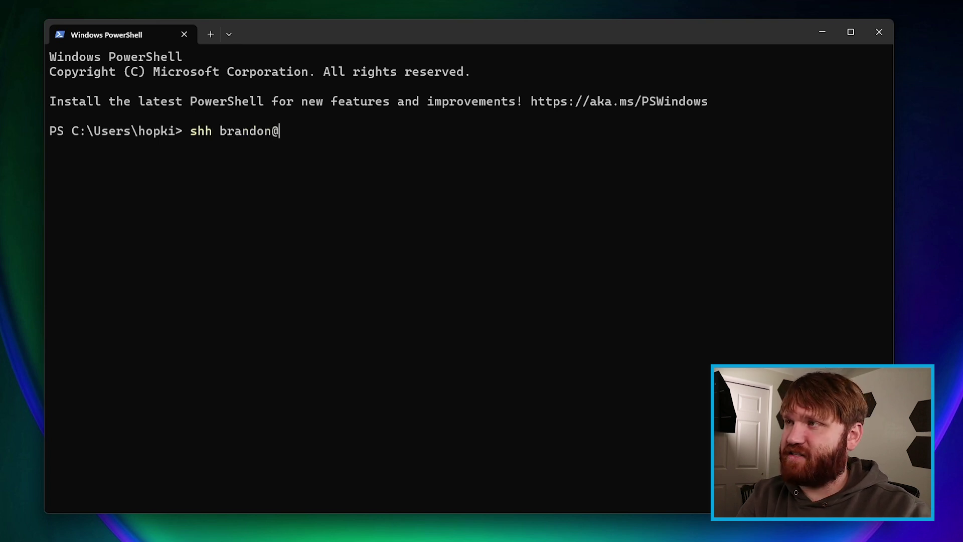
{"action": "type", "text": "172.232.174.246"}
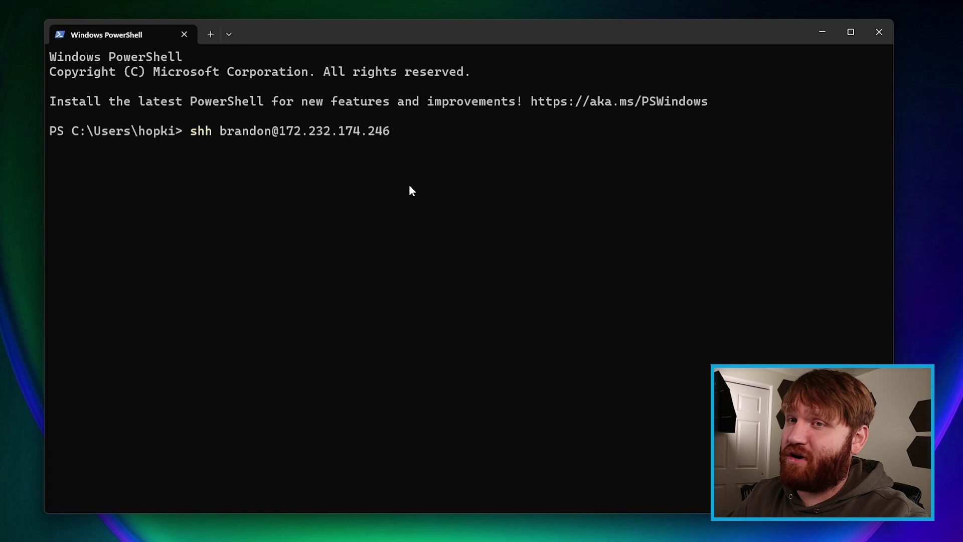
{"action": "key", "text": "Up"}
{"action": "key", "text": "Left"}
{"action": "key", "text": "Left"}
{"action": "key", "text": "Left"}
{"action": "key", "text": "Left"}
{"action": "key", "text": "Left"}
{"action": "key", "text": "Left"}
{"action": "key", "text": "Left"}
{"action": "key", "text": "Left"}
{"action": "key", "text": "Left"}
{"action": "key", "text": "Left"}
{"action": "key", "text": "Left"}
{"action": "key", "text": "Left"}
{"action": "key", "text": "Left"}
{"action": "key", "text": "Left"}
{"action": "key", "text": "Left"}
{"action": "key", "text": "Left"}
{"action": "key", "text": "Left"}
{"action": "key", "text": "Left"}
{"action": "key", "text": "Left"}
{"action": "key", "text": "Left"}
{"action": "key", "text": "Delete"}
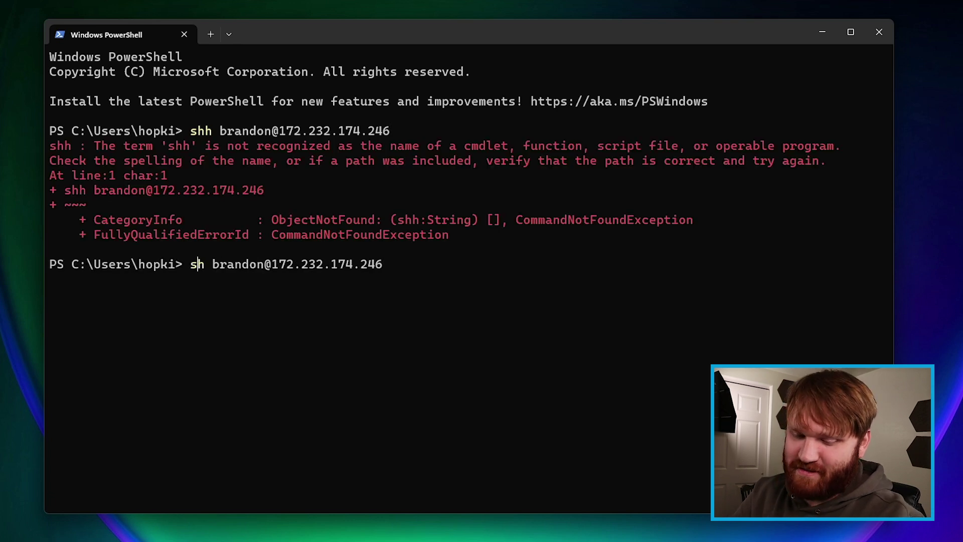
{"action": "type", "text": "s"}
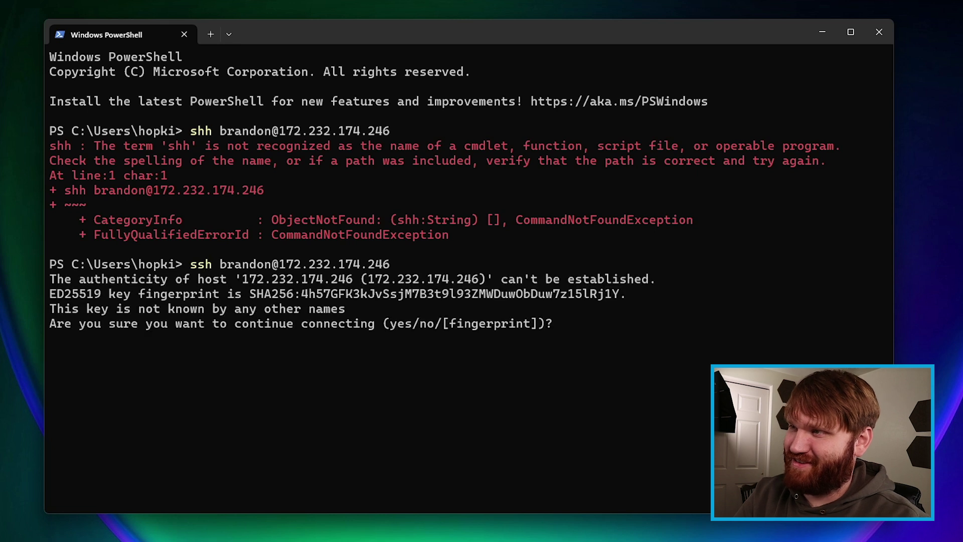
{"action": "type", "text": "yes"}
{"action": "key", "text": "Return"}
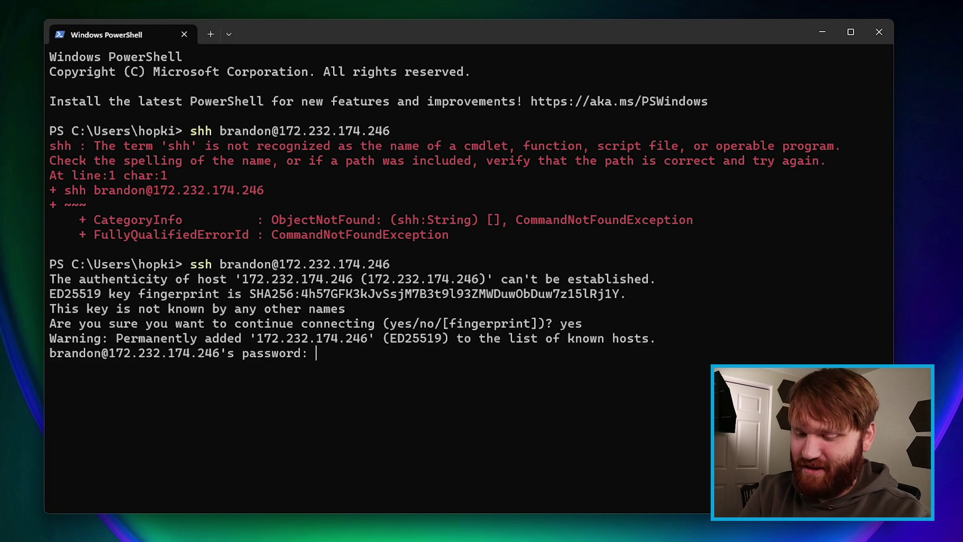
{"action": "key", "text": "Return"}
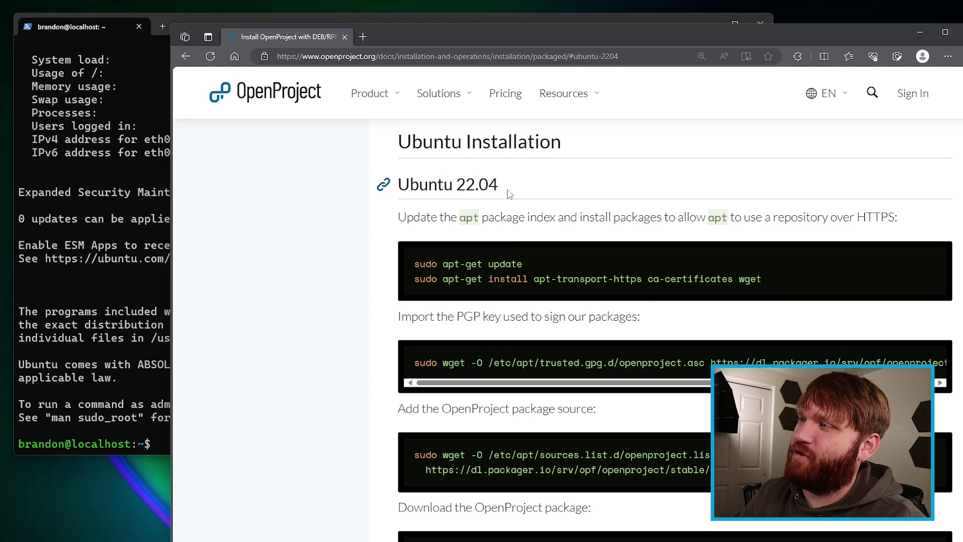
Step: Install apt-transport-https on the server using the command copied from the guide
{"action": "left_click_drag", "start_coordinate": [830, 288], "coordinate": [427, 273]}
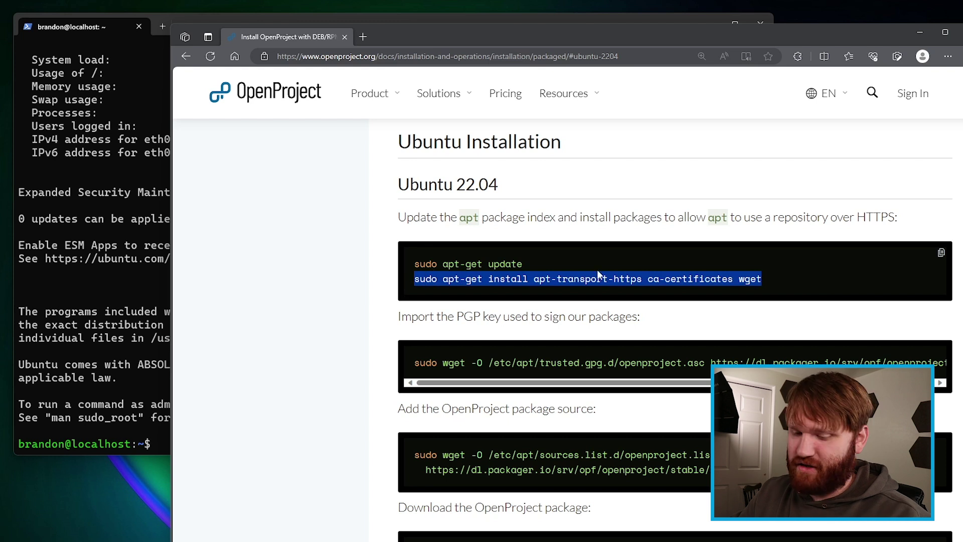
{"action": "left_click", "coordinate": [94, 360]}
{"action": "key", "text": "ctrl+v"}
{"action": "key", "text": "Return"}
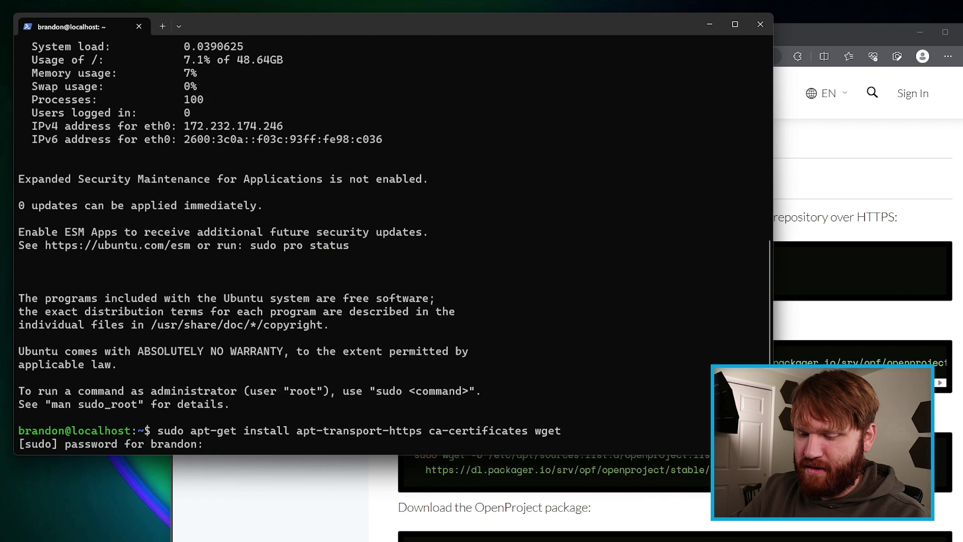
{"action": "key", "text": "Return"}
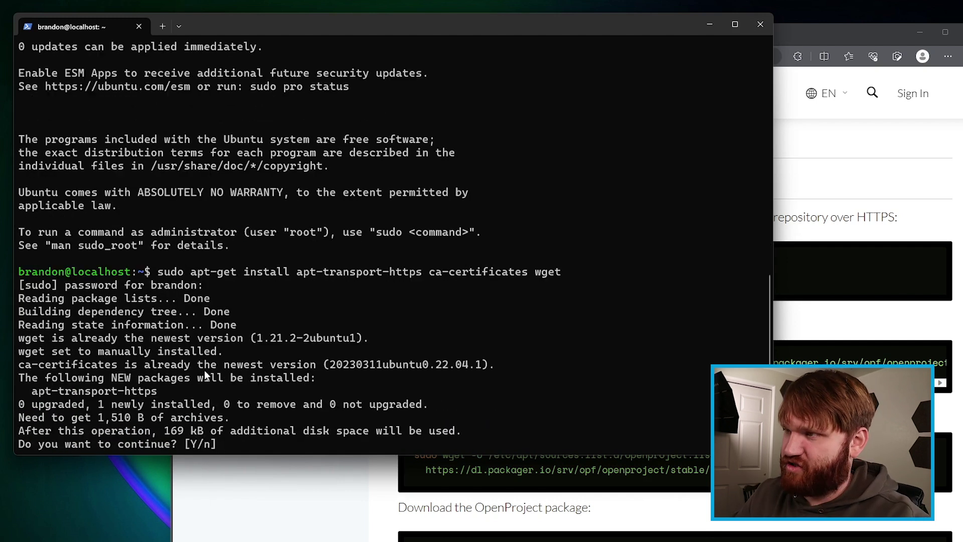
{"action": "key", "text": "Return"}
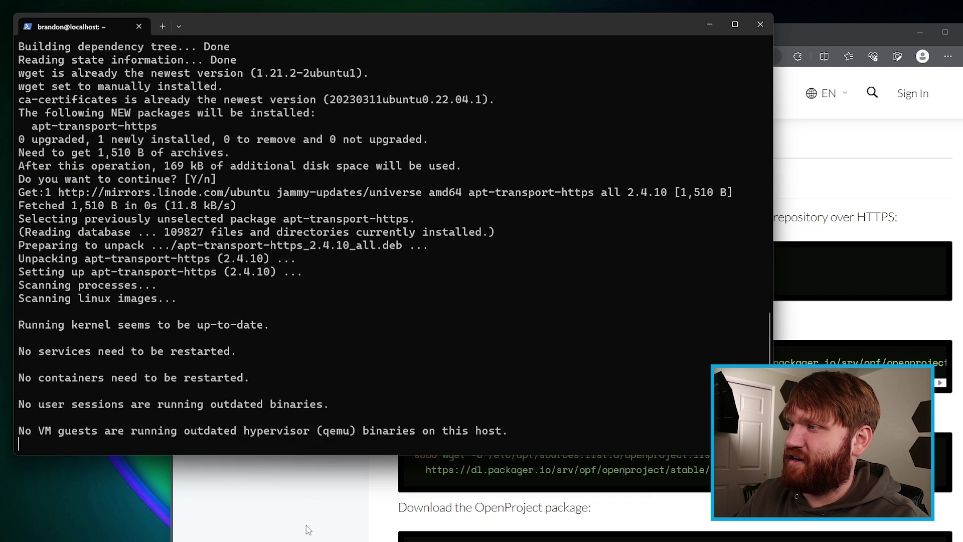
Step: Import the OpenProject PGP signing key with the guide's wget command
{"action": "left_click", "coordinate": [311, 514]}
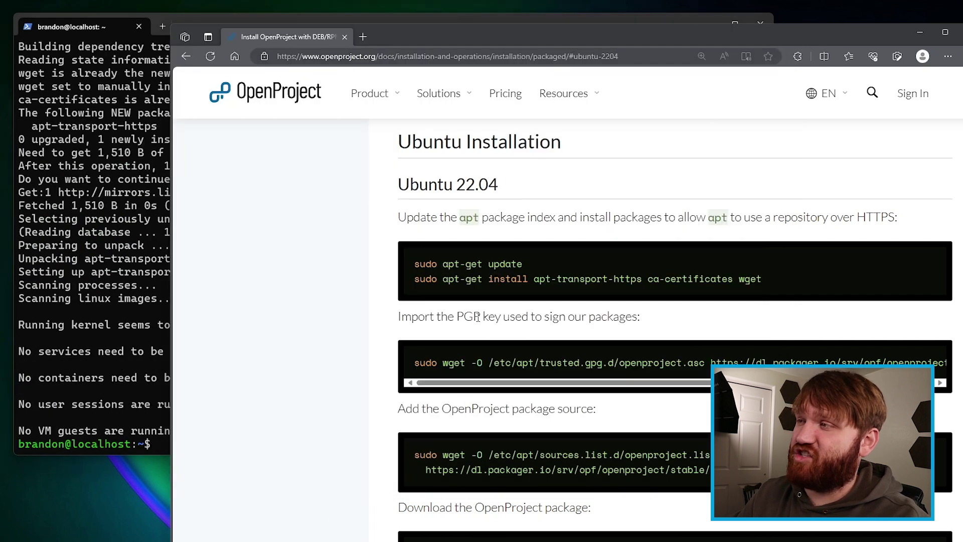
{"action": "left_click", "coordinate": [941, 351]}
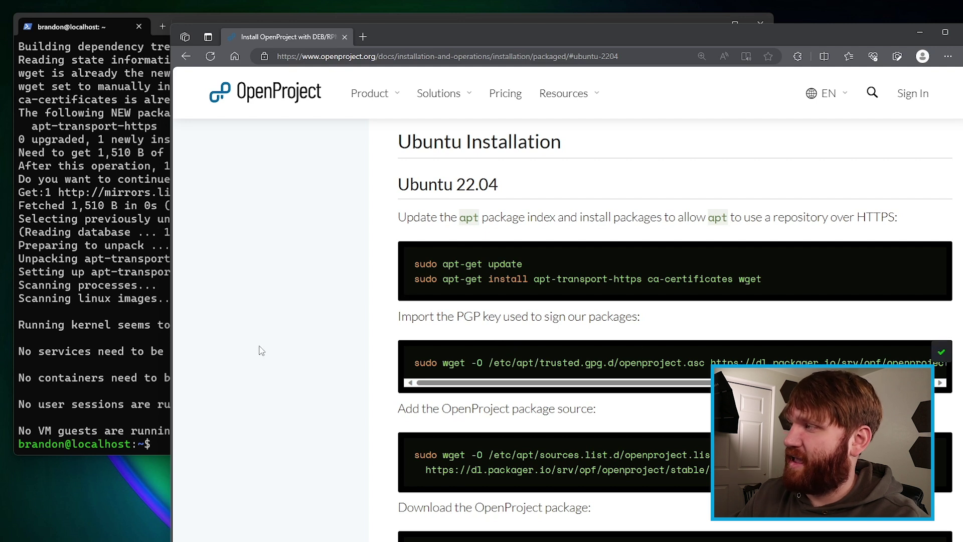
{"action": "left_click", "coordinate": [157, 342]}
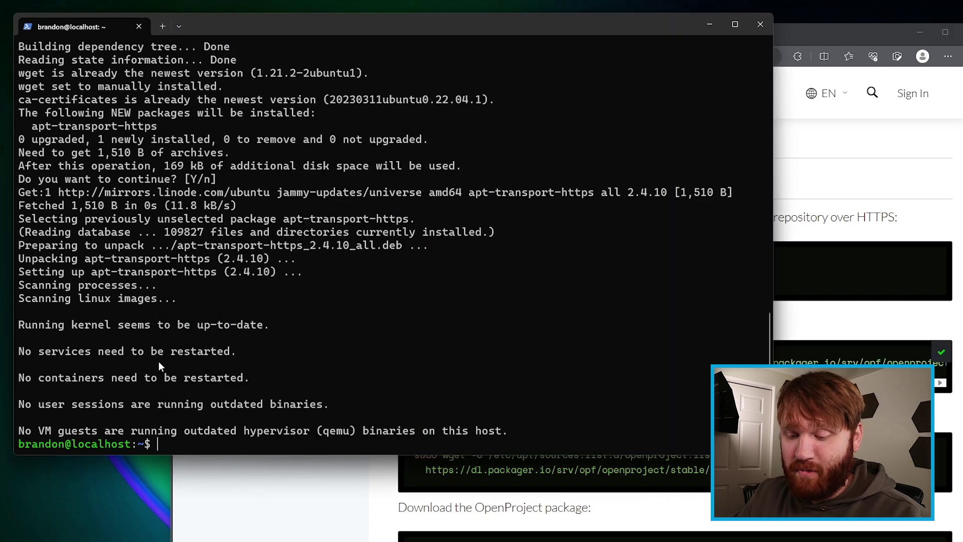
{"action": "key", "text": "ctrl+v"}
{"action": "key", "text": "Return"}
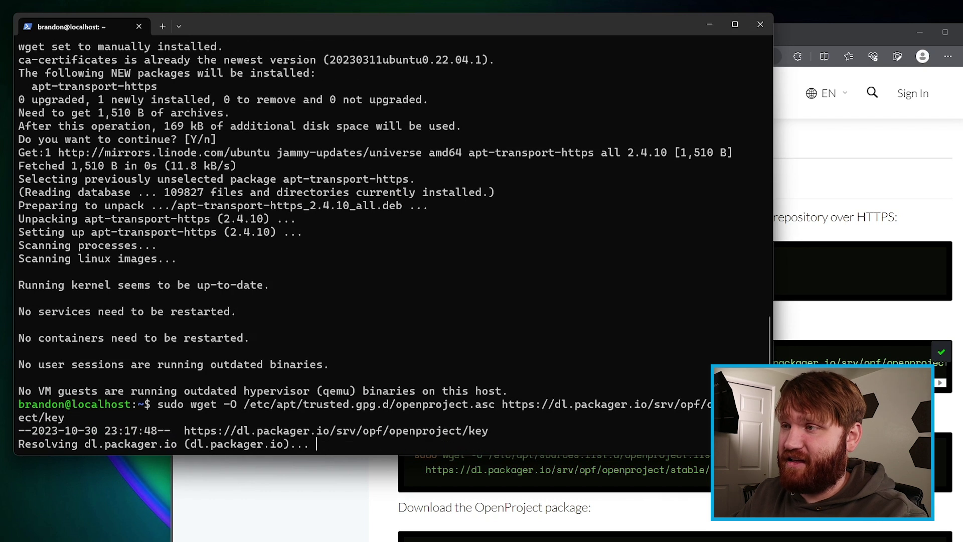
Step: Add the OpenProject package source list with the guide's wget sources.list command
{"action": "left_click", "coordinate": [796, 215]}
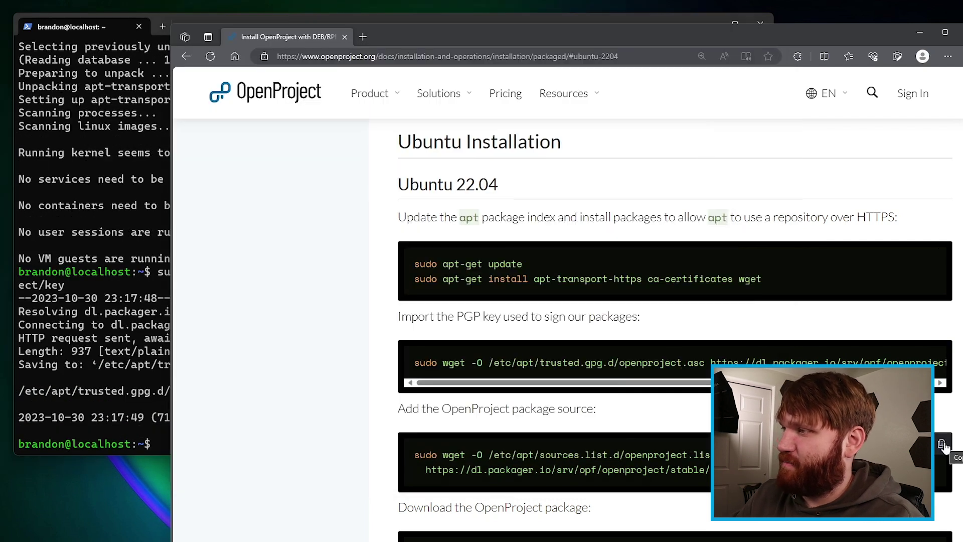
{"action": "left_click", "coordinate": [942, 443]}
{"action": "left_click", "coordinate": [80, 336]}
{"action": "right_click", "coordinate": [141, 338]}
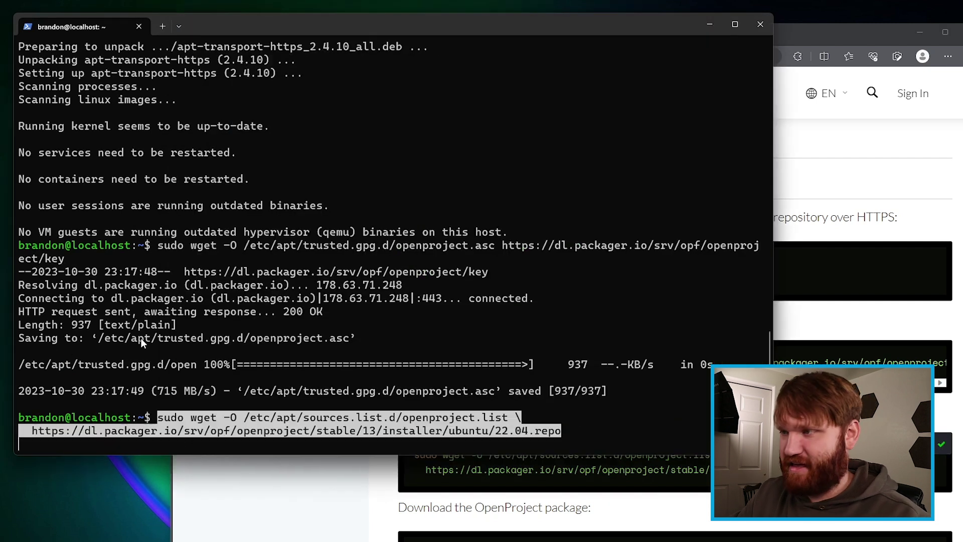
{"action": "key", "text": "Return"}
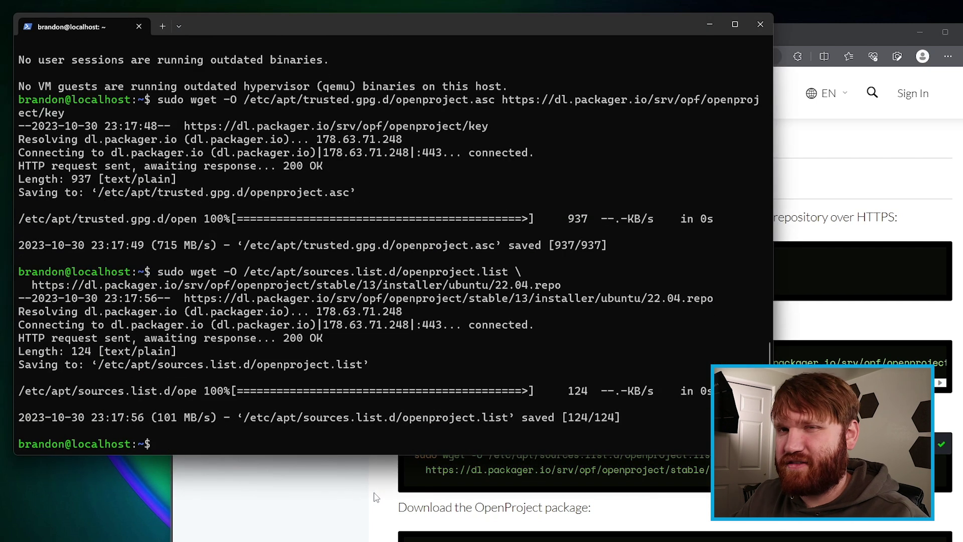
{"action": "left_click", "coordinate": [339, 507]}
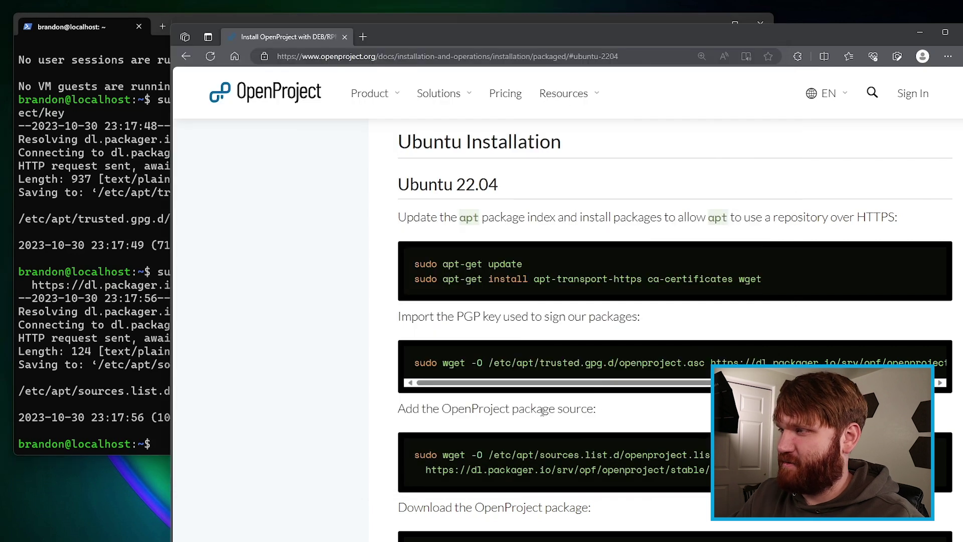
{"action": "scroll", "coordinate": [308, 396], "scroll_direction": "down", "scroll_amount": 3}
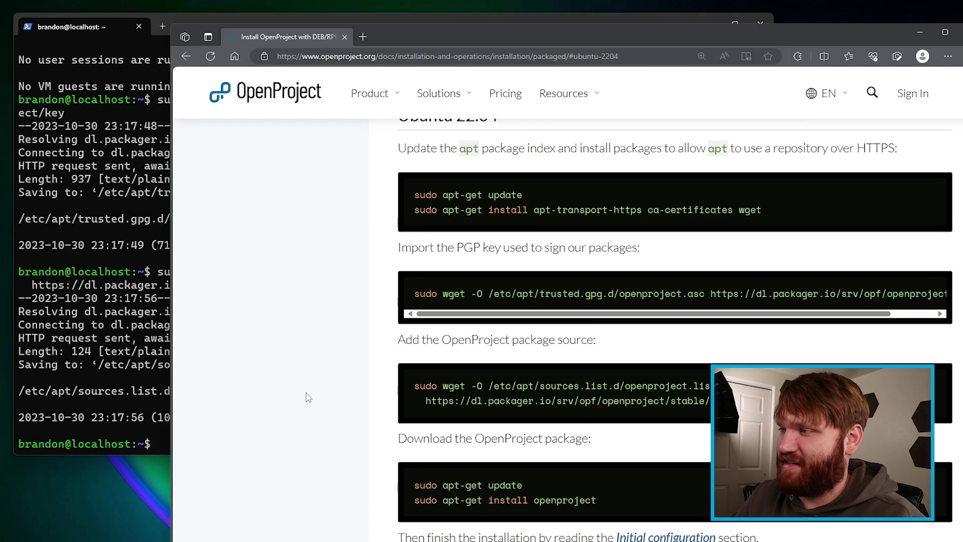
Step: Run apt-get update and apt-get install openproject, confirming installation of the 84 new packages
{"action": "left_click", "coordinate": [941, 395]}
{"action": "left_click", "coordinate": [32, 385]}
{"action": "key", "text": "ctrl+v"}
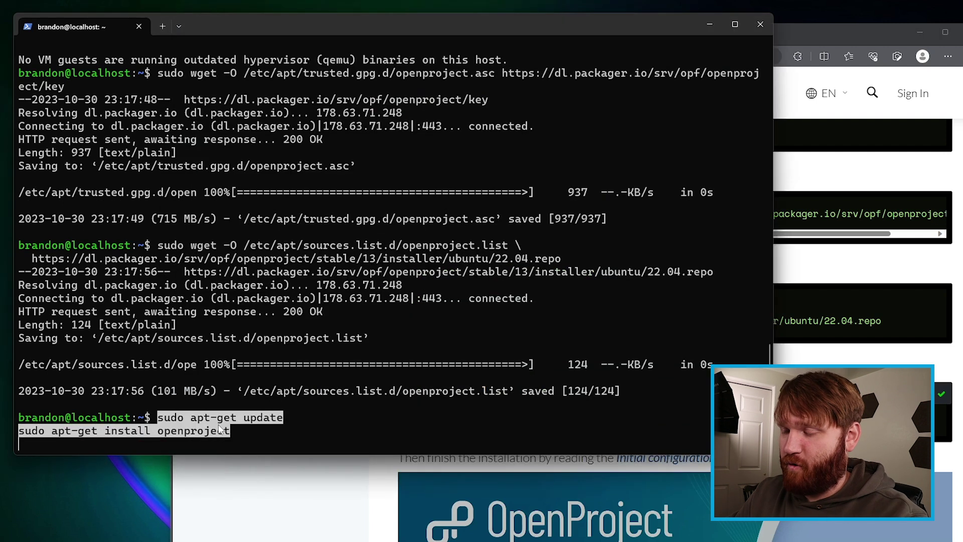
{"action": "key", "text": "Return"}
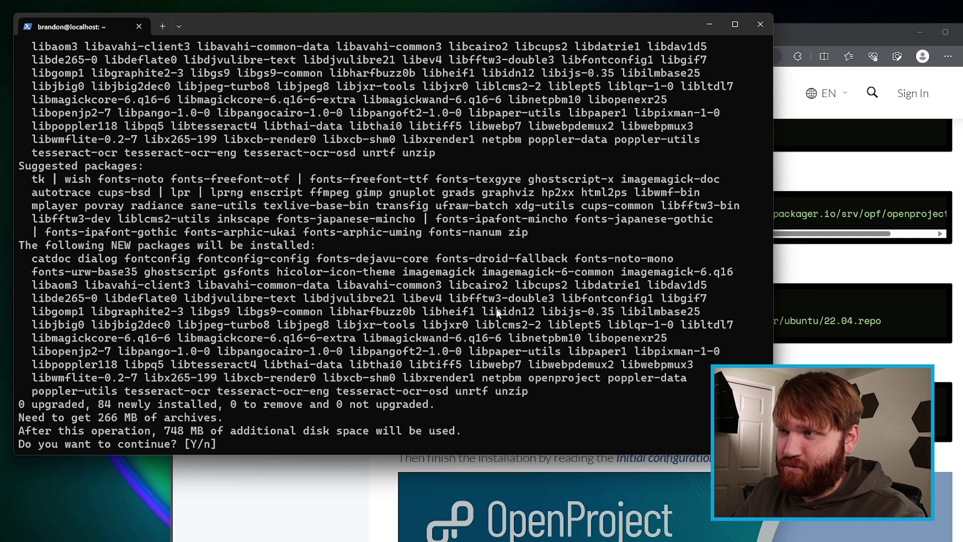
{"action": "key", "text": "Return"}
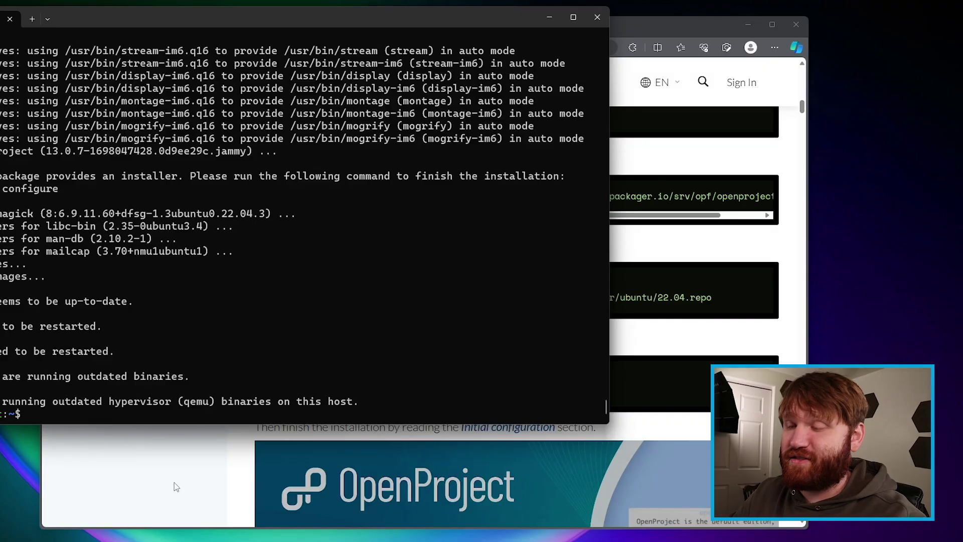
{"action": "left_click", "coordinate": [174, 483]}
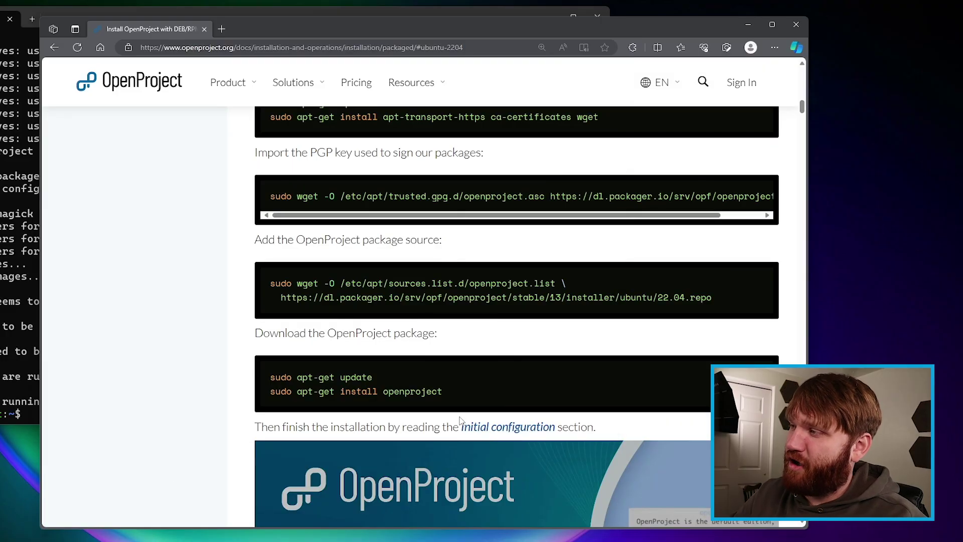
Step: Copy 'sudo openproject reconfigure' from the Initial configuration section and run it on the server
{"action": "left_click", "coordinate": [520, 427]}
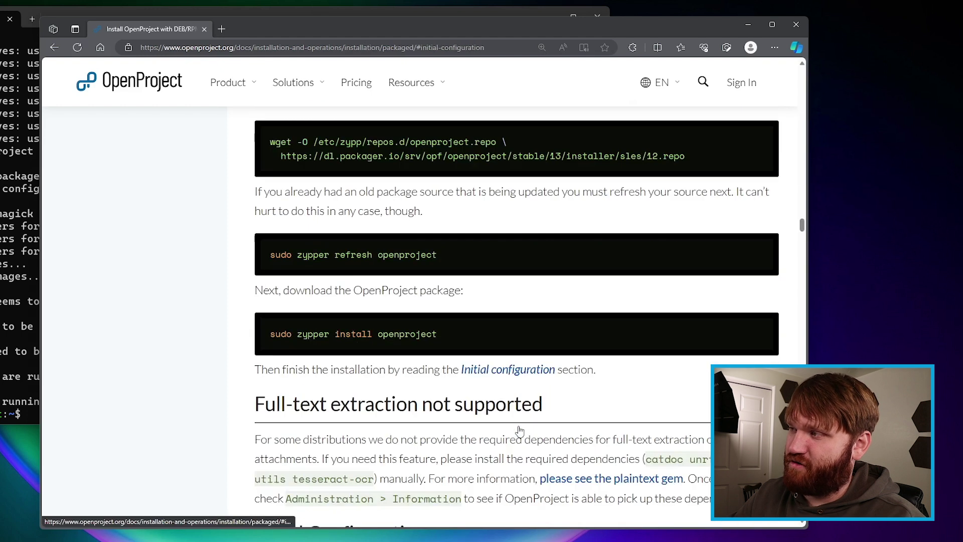
{"action": "scroll", "coordinate": [244, 382], "scroll_direction": "down", "scroll_amount": 1}
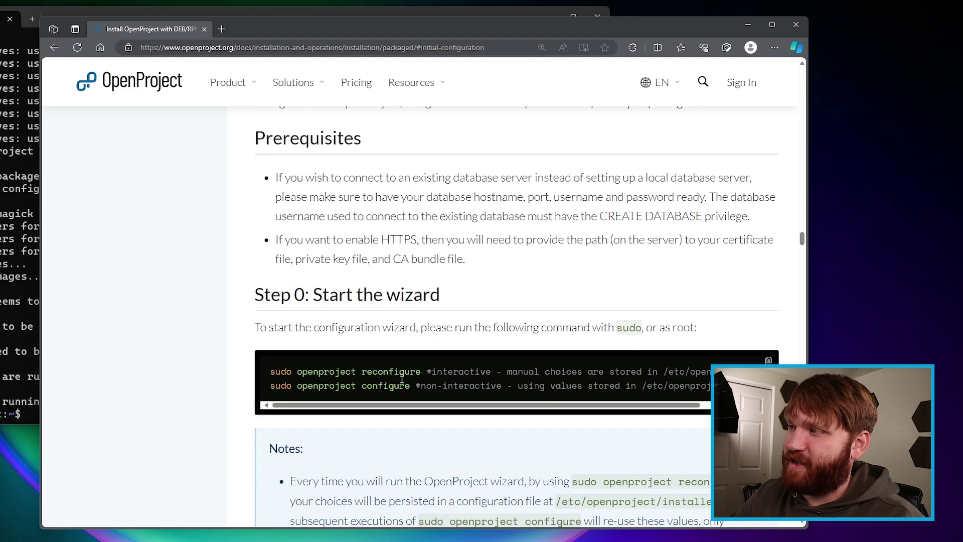
{"action": "left_click_drag", "start_coordinate": [420, 372], "coordinate": [270, 372]}
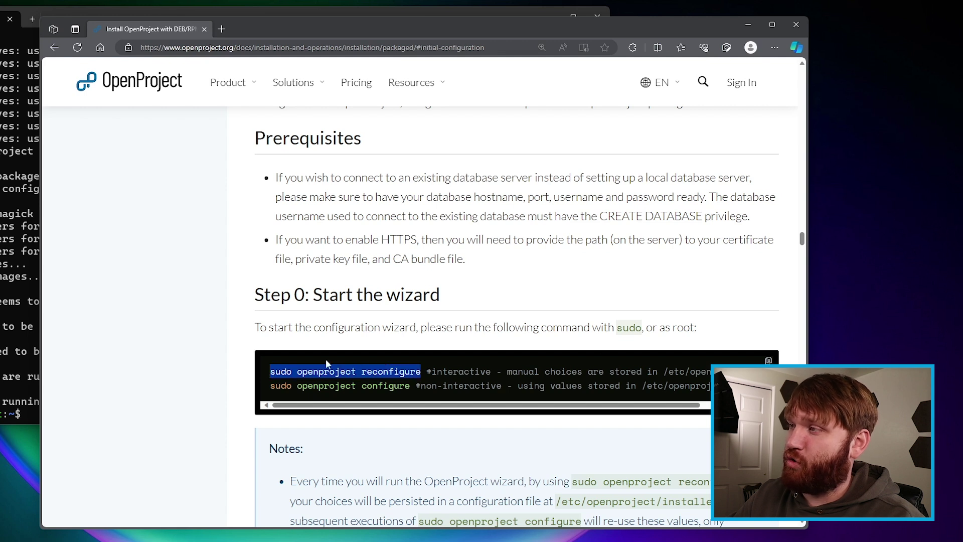
{"action": "right_click", "coordinate": [381, 368]}
{"action": "left_click", "coordinate": [396, 374]}
{"action": "key", "text": "alt+Tab"}
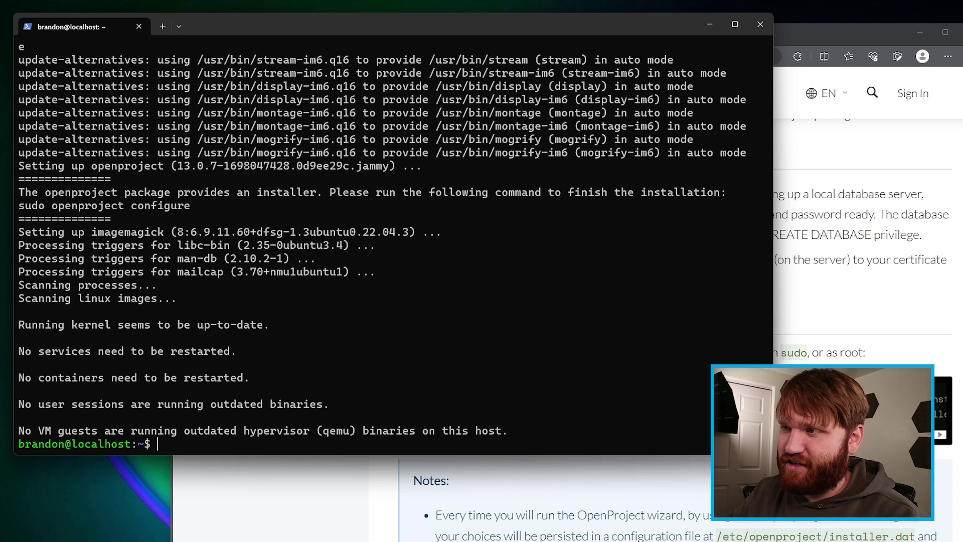
{"action": "key", "text": "ctrl+v"}
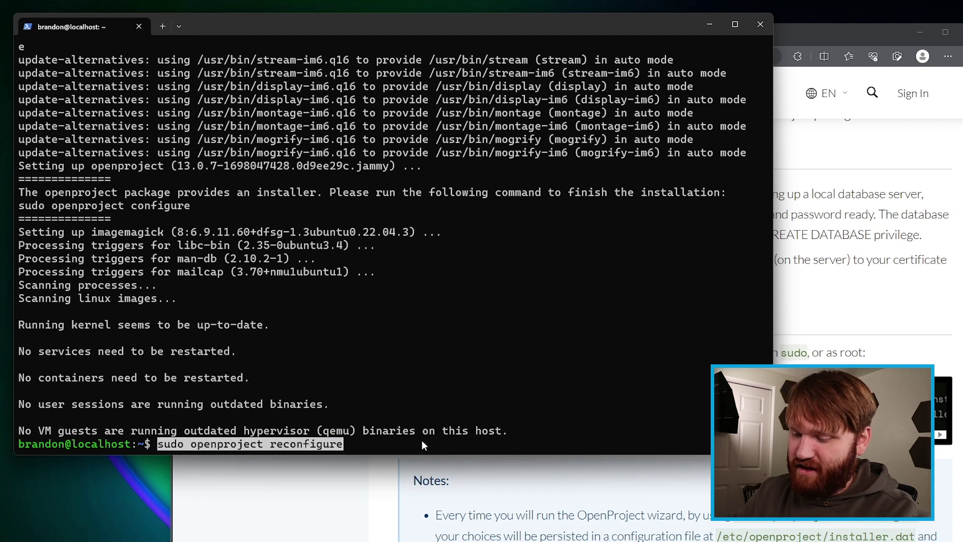
{"action": "key", "text": "Return"}
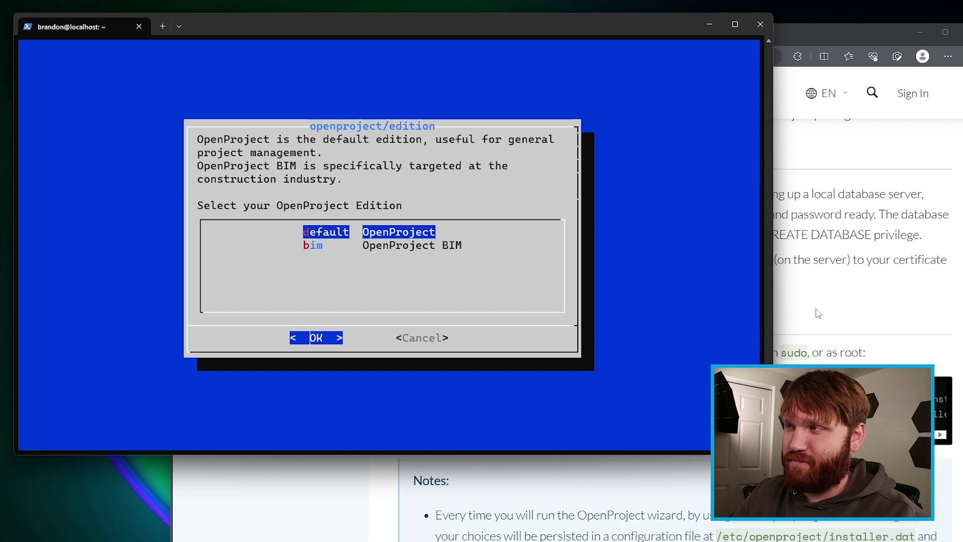
Step: Keep the default OpenProject edition and choose to install a new local PostgreSQL database
{"action": "left_click", "coordinate": [827, 308]}
{"action": "scroll", "coordinate": [682, 427], "scroll_direction": "down", "scroll_amount": 10}
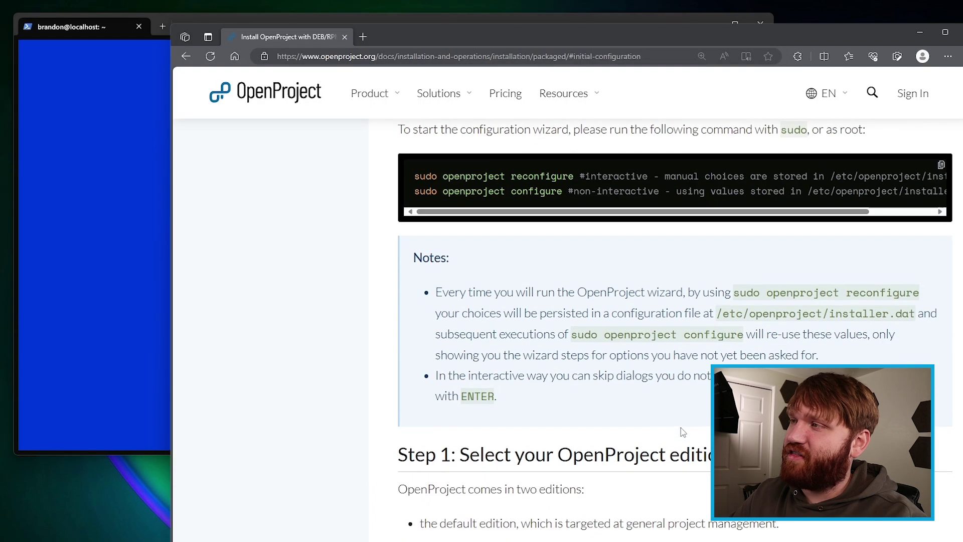
{"action": "scroll", "coordinate": [681, 428], "scroll_direction": "down", "scroll_amount": 3}
{"action": "scroll", "coordinate": [683, 433], "scroll_direction": "down", "scroll_amount": 5}
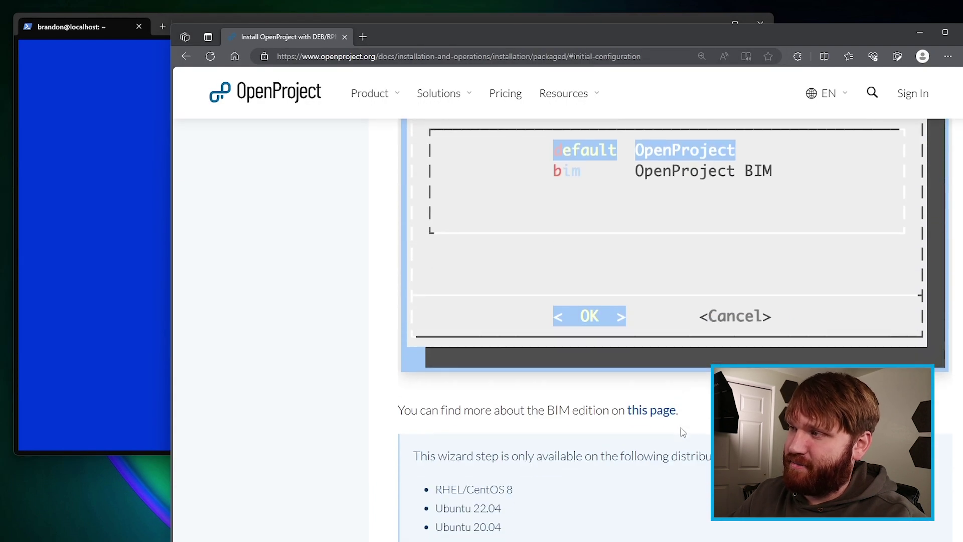
{"action": "left_click", "coordinate": [101, 222]}
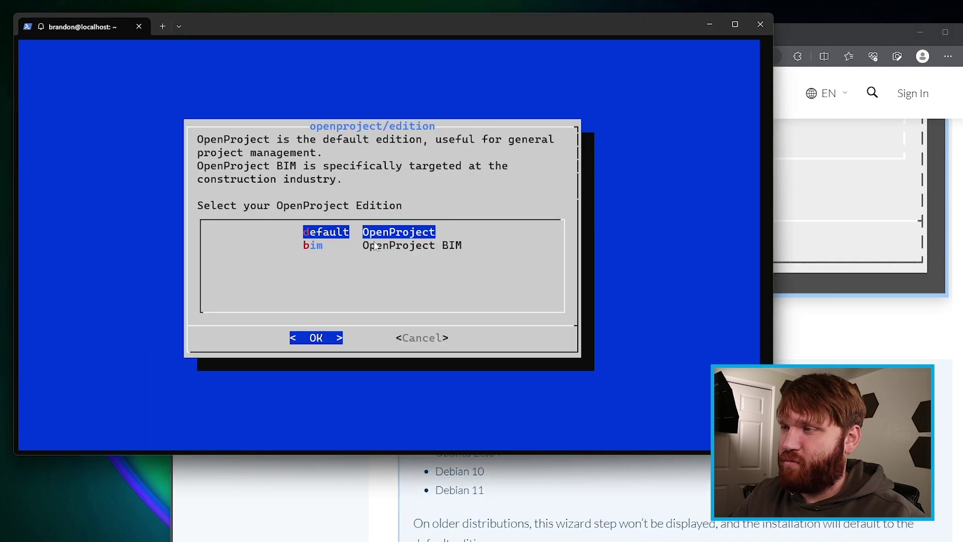
{"action": "key", "text": "Return"}
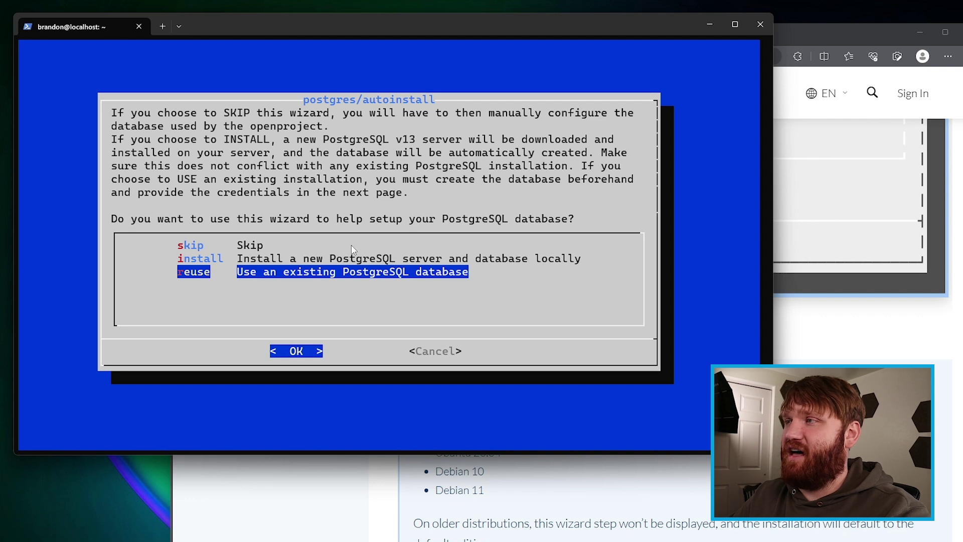
{"action": "key", "text": "Up"}
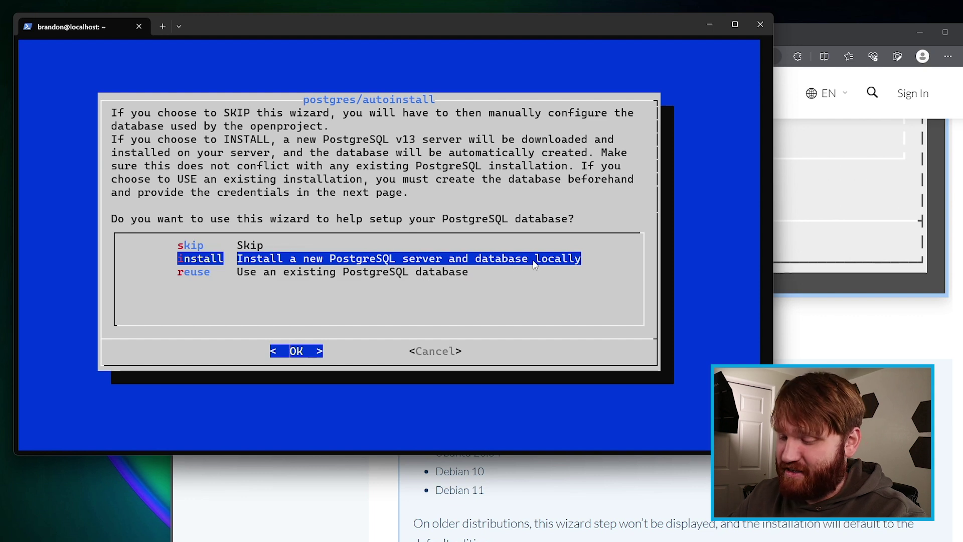
{"action": "key", "text": "Return"}
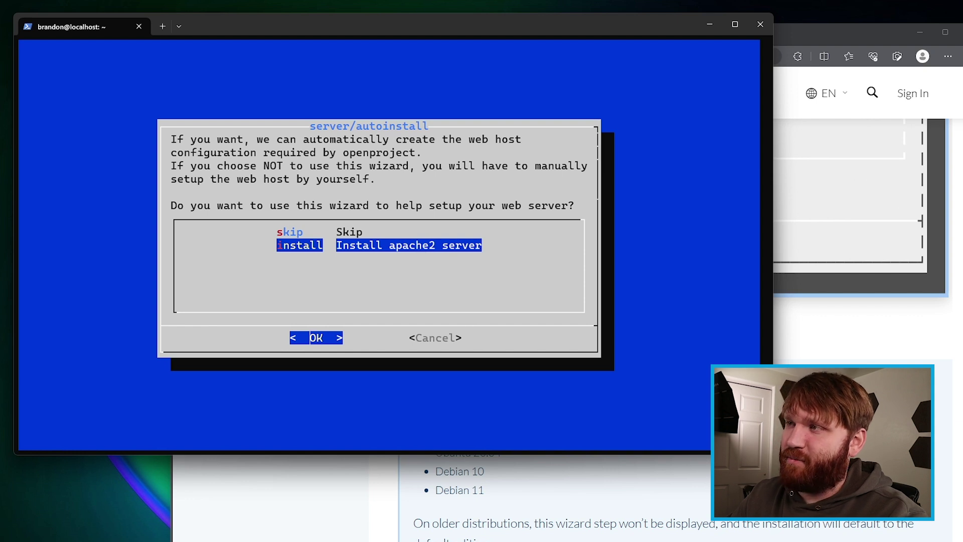
Step: Install Apache2 with hostname openproject.cloudguide.site and an empty server path prefix
{"action": "key", "text": "Return"}
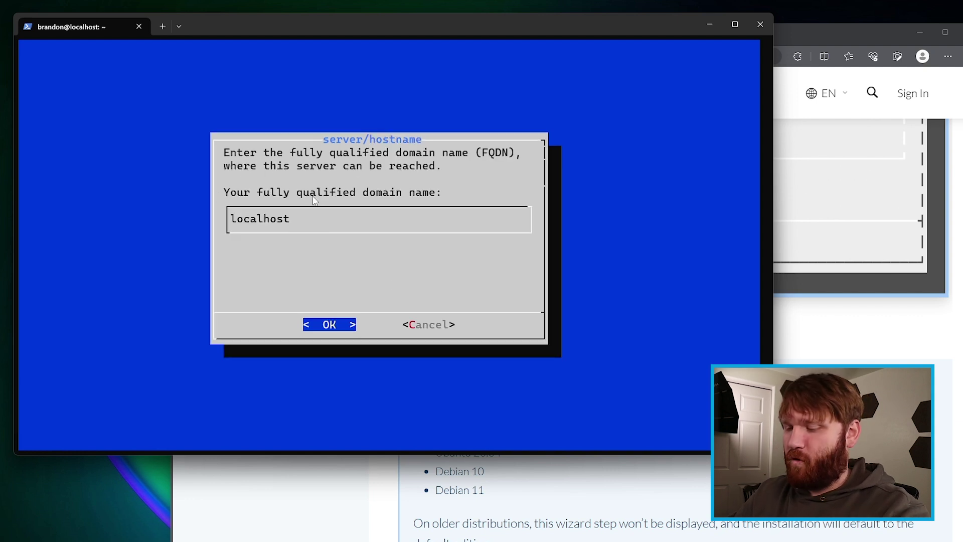
{"action": "key", "text": "BackSpace"}
{"action": "key", "text": "BackSpace"}
{"action": "key", "text": "BackSpace"}
{"action": "key", "text": "BackSpace"}
{"action": "key", "text": "BackSpace"}
{"action": "key", "text": "BackSpace"}
{"action": "key", "text": "BackSpace"}
{"action": "key", "text": "BackSpace"}
{"action": "key", "text": "BackSpace"}
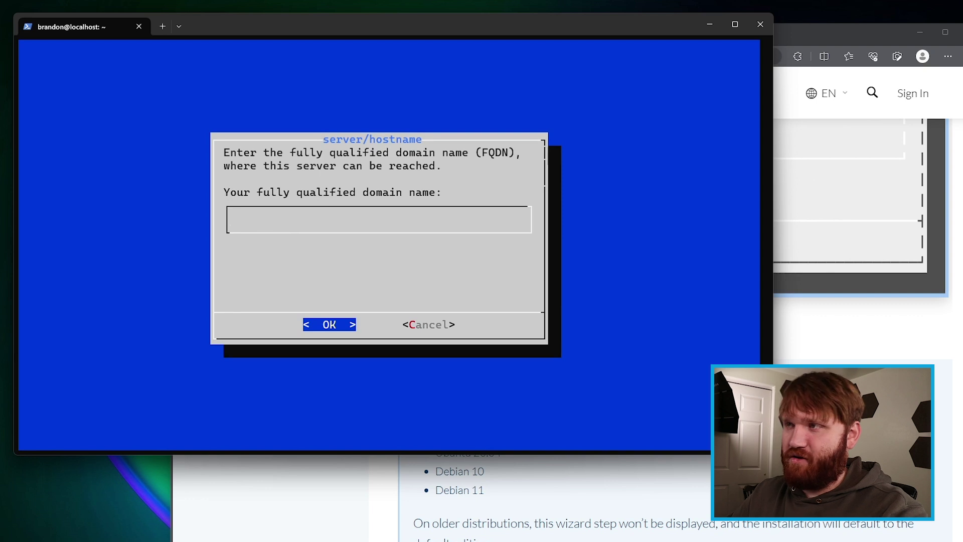
{"action": "type", "text": "openproje"}
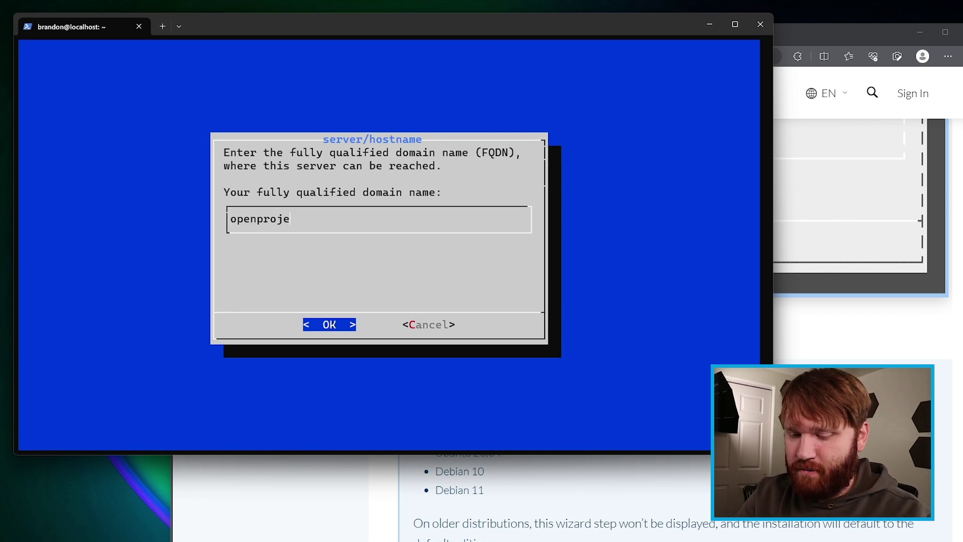
{"action": "type", "text": "ct.cloudguide.site"}
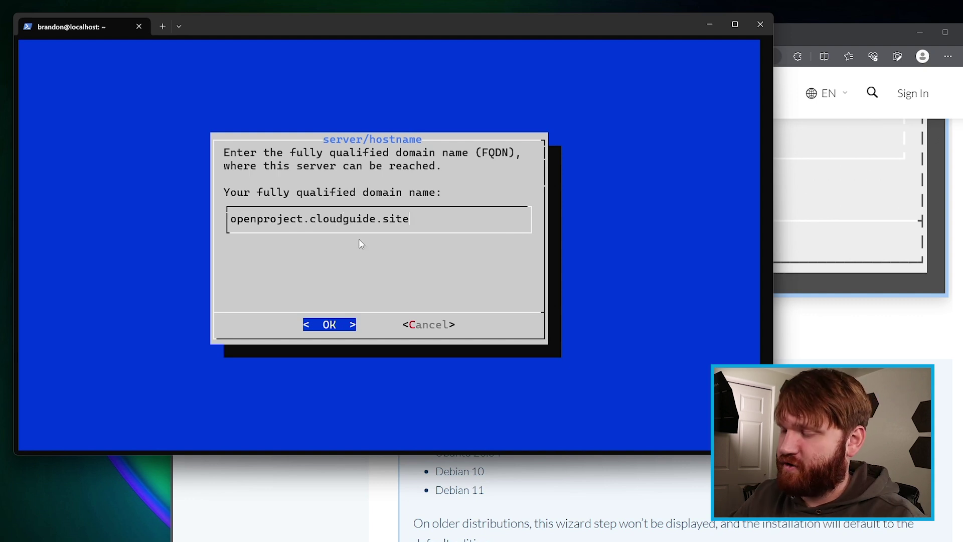
{"action": "key", "text": "Return"}
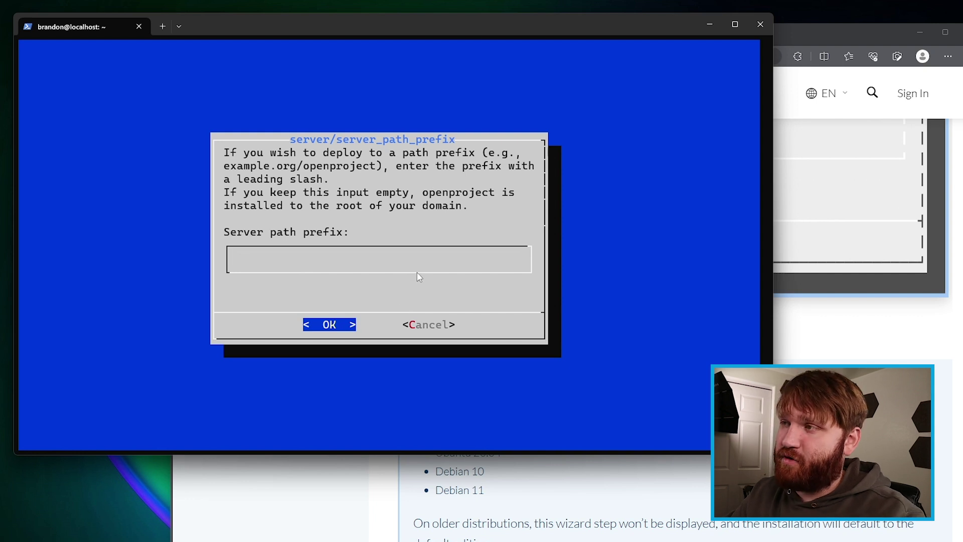
{"action": "key", "text": "Return"}
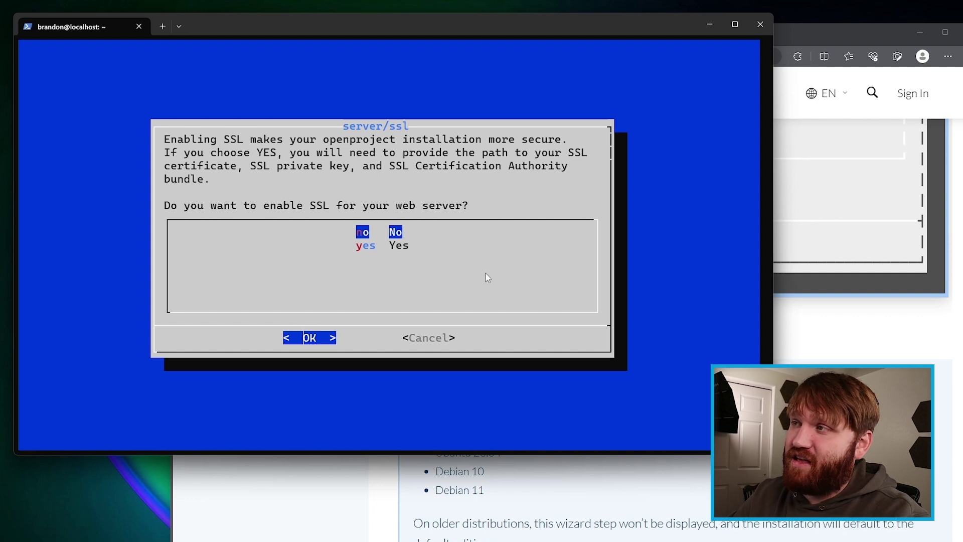
Step: Answer no to server/ssl, accept the generated API key, and skip both svn-install and git-install
{"action": "key", "text": "Return"}
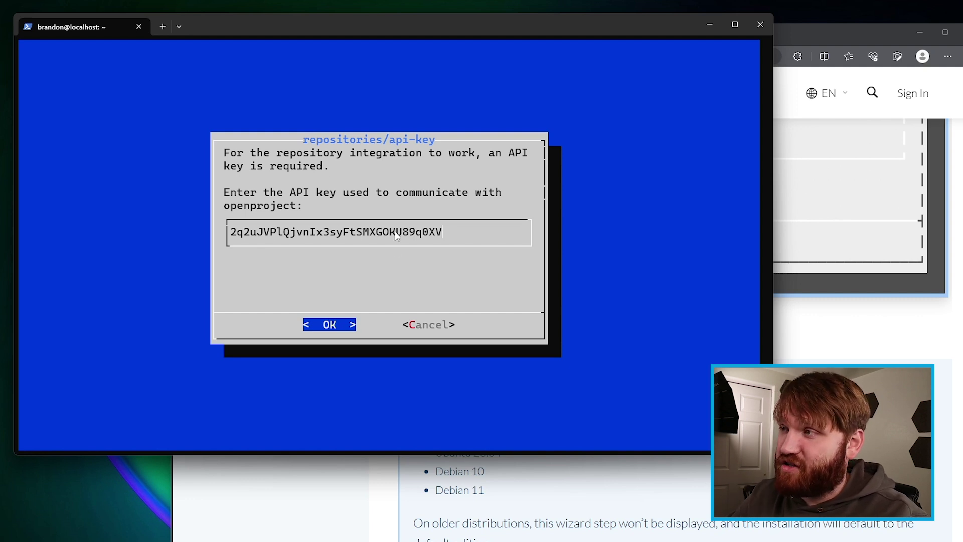
{"action": "key", "text": "Return"}
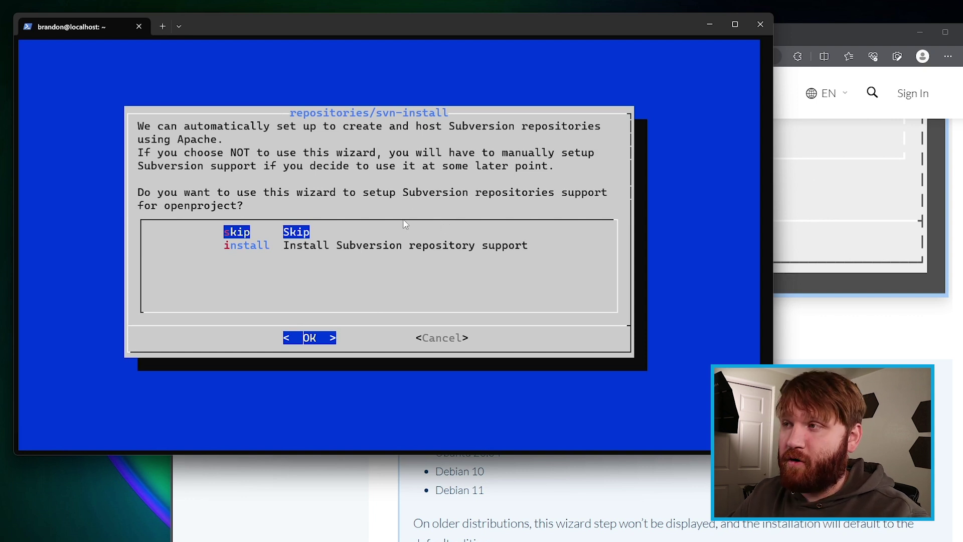
{"action": "key", "text": "Return"}
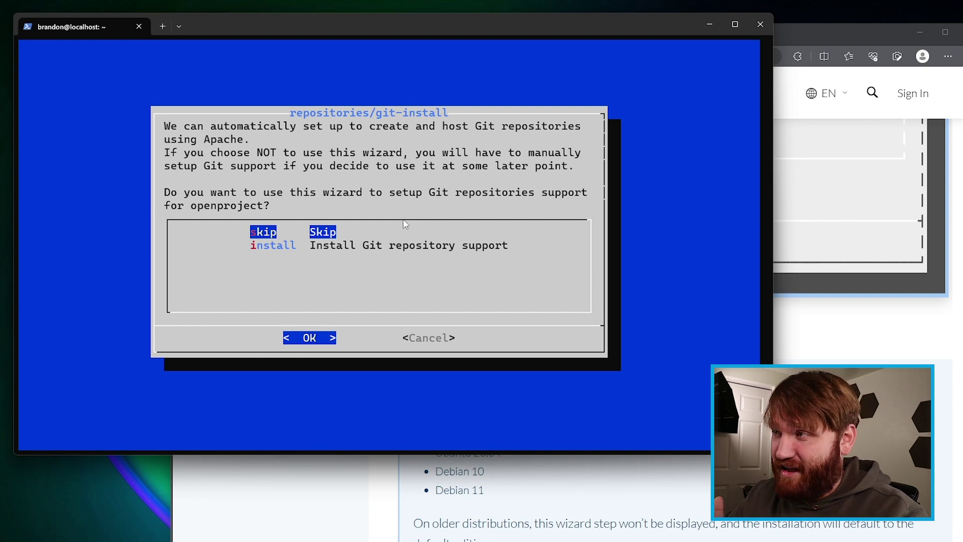
{"action": "key", "text": "Return"}
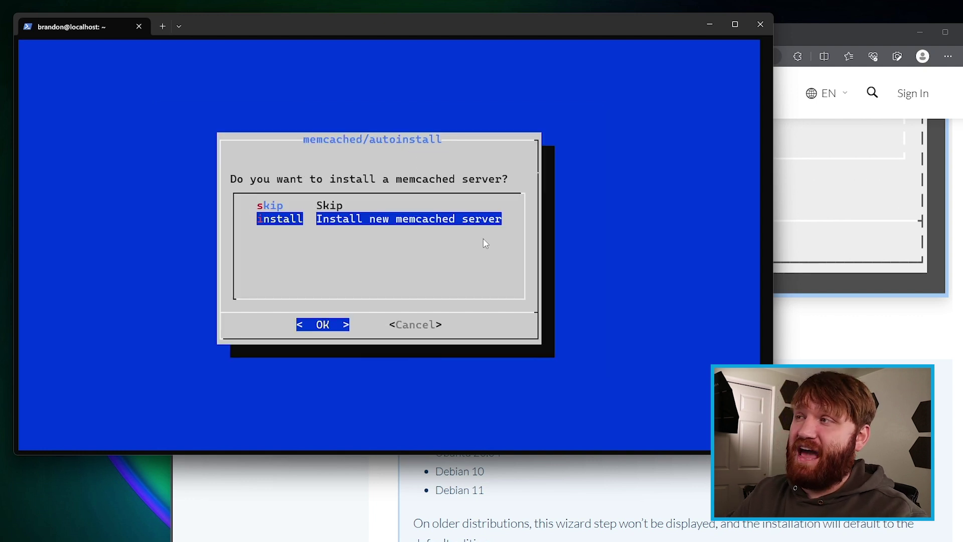
{"action": "key", "text": "alt+Tab"}
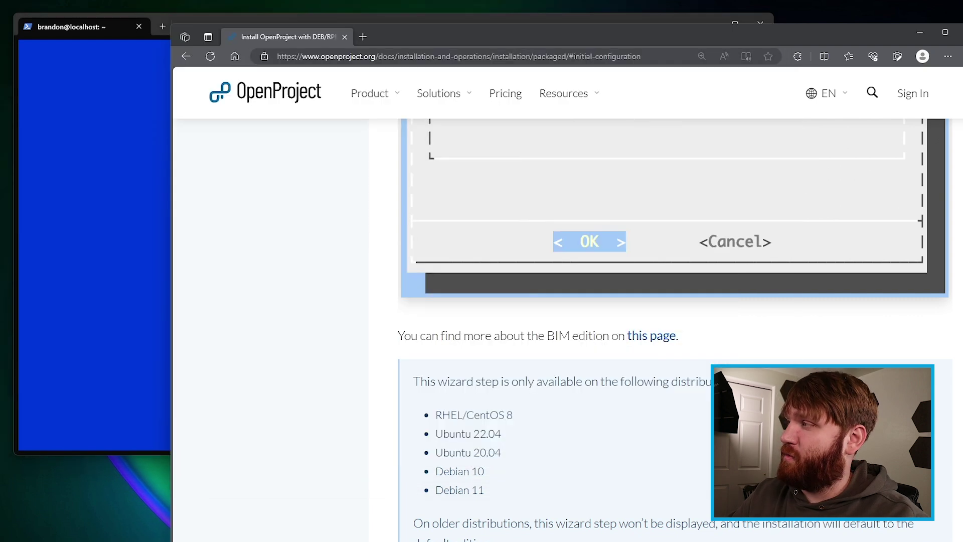
Step: Read the install guide down to 'Step 6: Memcached server', highlighting the note on other caching mechanisms
{"action": "scroll", "coordinate": [675, 301], "scroll_direction": "down", "scroll_amount": 5}
{"action": "scroll", "coordinate": [675, 329], "scroll_direction": "down", "scroll_amount": 5}
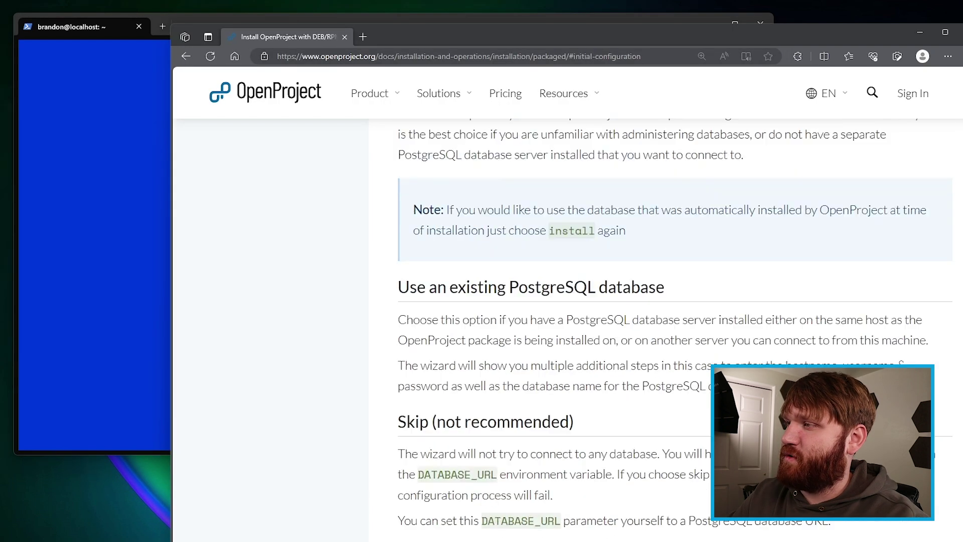
{"action": "scroll", "coordinate": [675, 330], "scroll_direction": "down", "scroll_amount": 15}
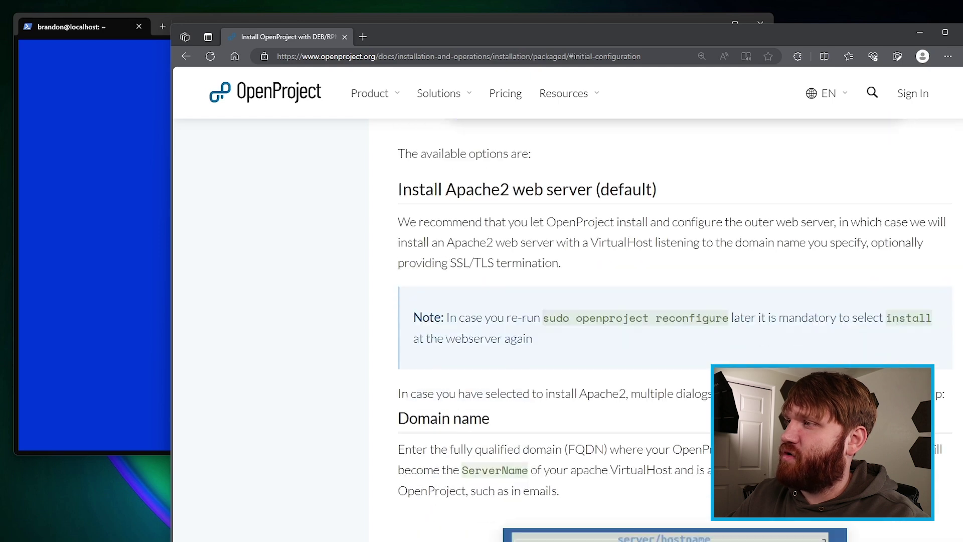
{"action": "scroll", "coordinate": [675, 329], "scroll_direction": "down", "scroll_amount": 20}
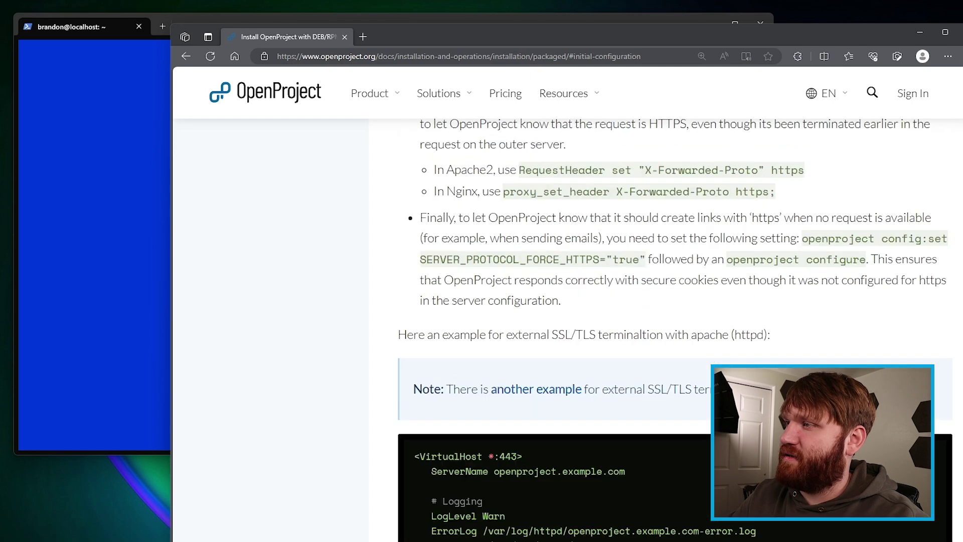
{"action": "scroll", "coordinate": [563, 170], "scroll_direction": "down", "scroll_amount": 10}
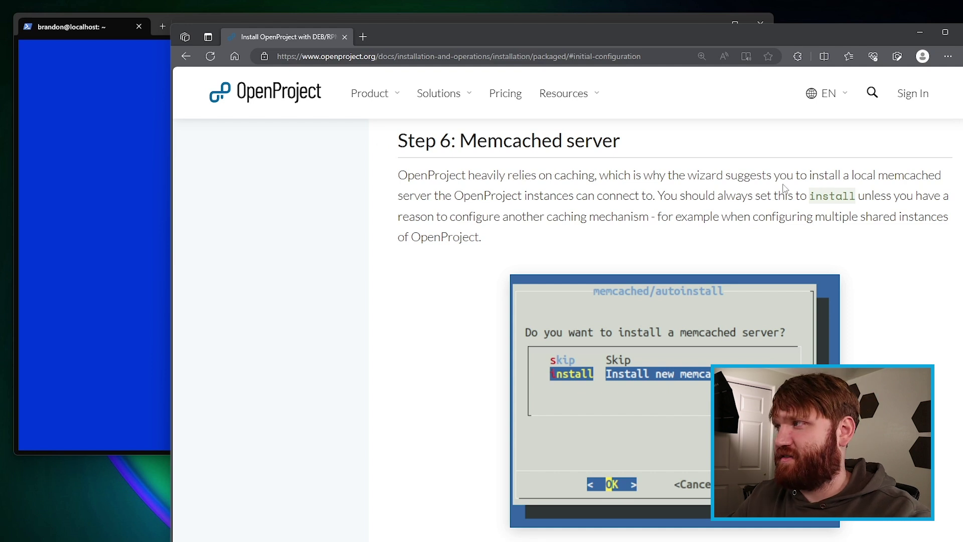
{"action": "left_click_drag", "start_coordinate": [389, 215], "coordinate": [646, 216]}
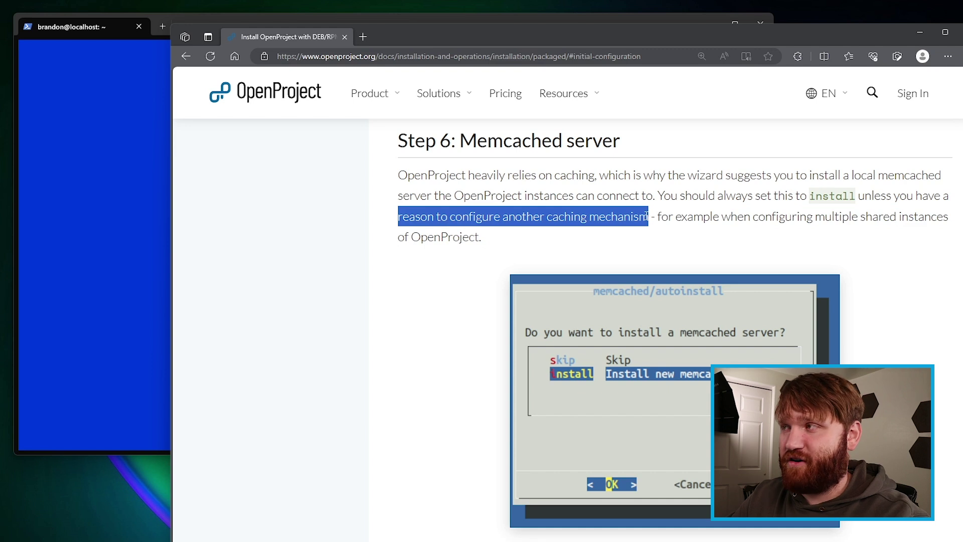
{"action": "left_click", "coordinate": [71, 188]}
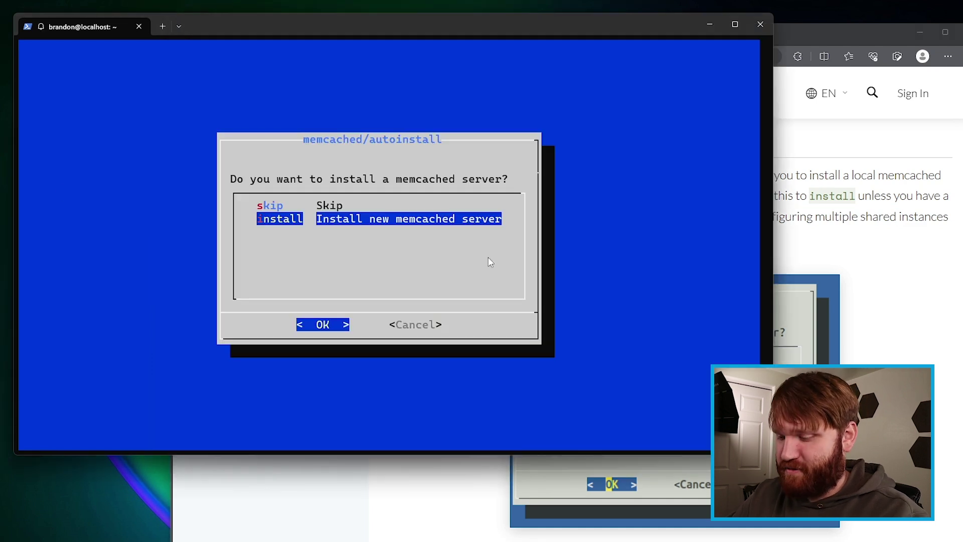
Step: Install a new memcached server, replace the admin e-mail with your own address, and keep 'en English'
{"action": "key", "text": "Return"}
{"action": "key", "text": "BackSpace"}
{"action": "key", "text": "BackSpace"}
{"action": "key", "text": "BackSpace"}
{"action": "key", "text": "BackSpace"}
{"action": "key", "text": "BackSpace"}
{"action": "key", "text": "BackSpace"}
{"action": "key", "text": "BackSpace"}
{"action": "key", "text": "BackSpace"}
{"action": "key", "text": "BackSpace"}
{"action": "key", "text": "BackSpace"}
{"action": "key", "text": "BackSpace"}
{"action": "key", "text": "BackSpace"}
{"action": "key", "text": "BackSpace"}
{"action": "key", "text": "BackSpace"}
{"action": "key", "text": "BackSpace"}
{"action": "key", "text": "BackSpace"}
{"action": "key", "text": "BackSpace"}
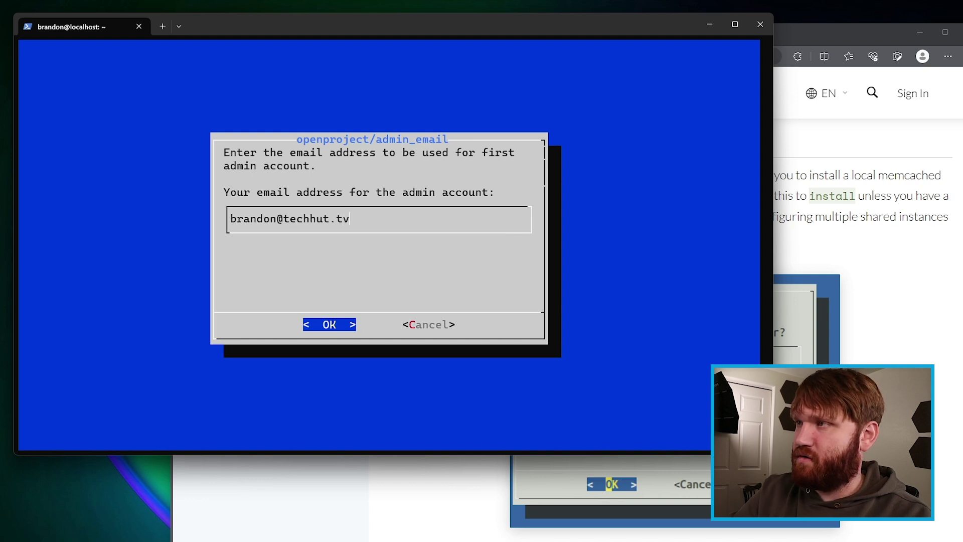
{"action": "key", "text": "Return"}
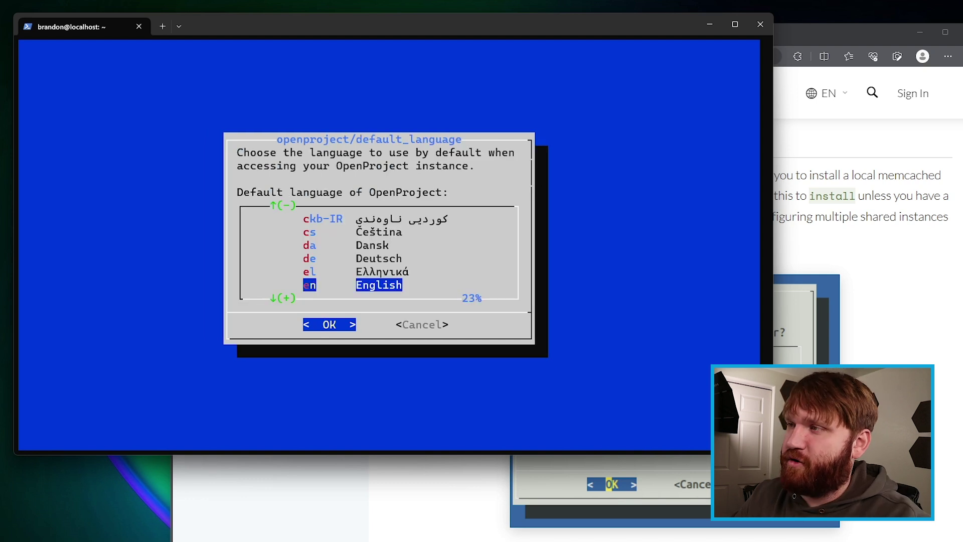
{"action": "key", "text": "Return"}
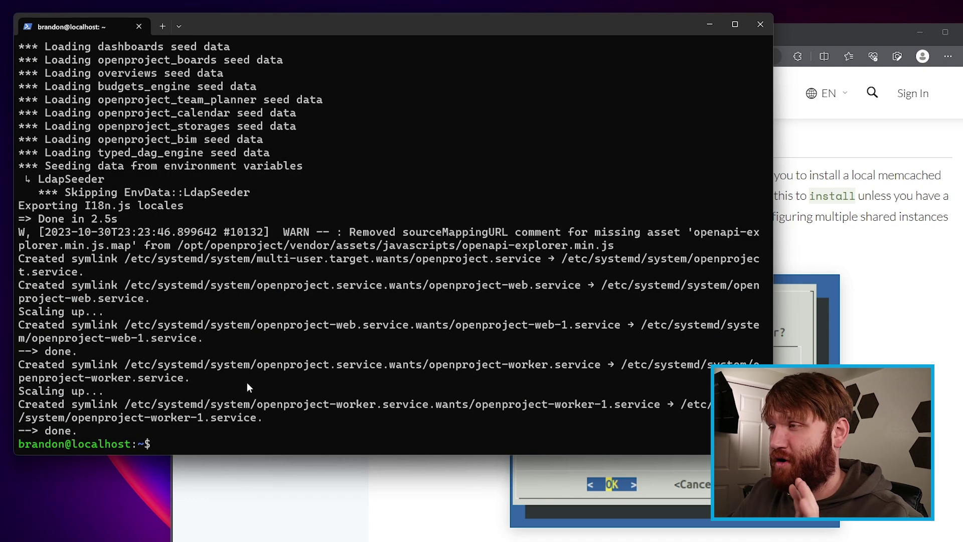
{"action": "left_click", "coordinate": [873, 233]}
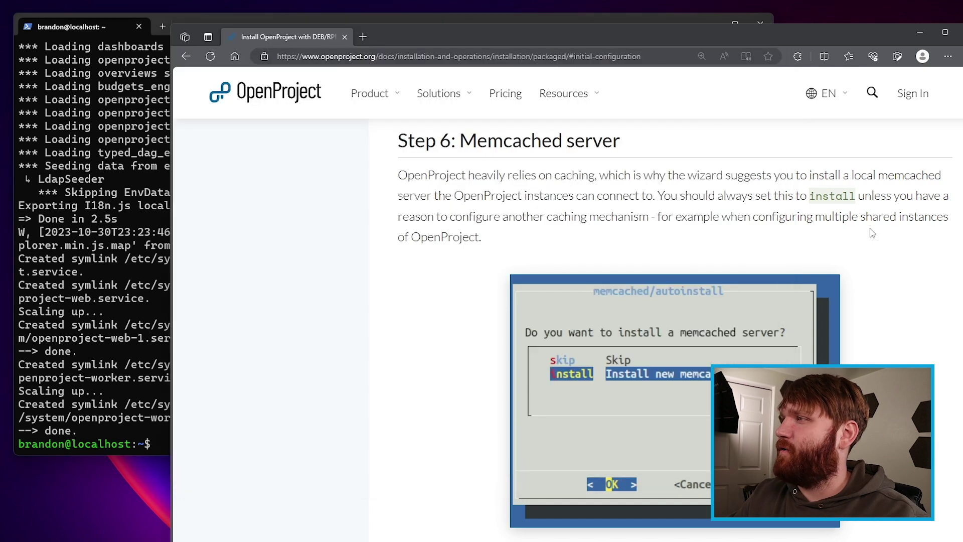
Step: Open openproject.cloudguide.site in Edge
{"action": "left_click", "coordinate": [382, 60]}
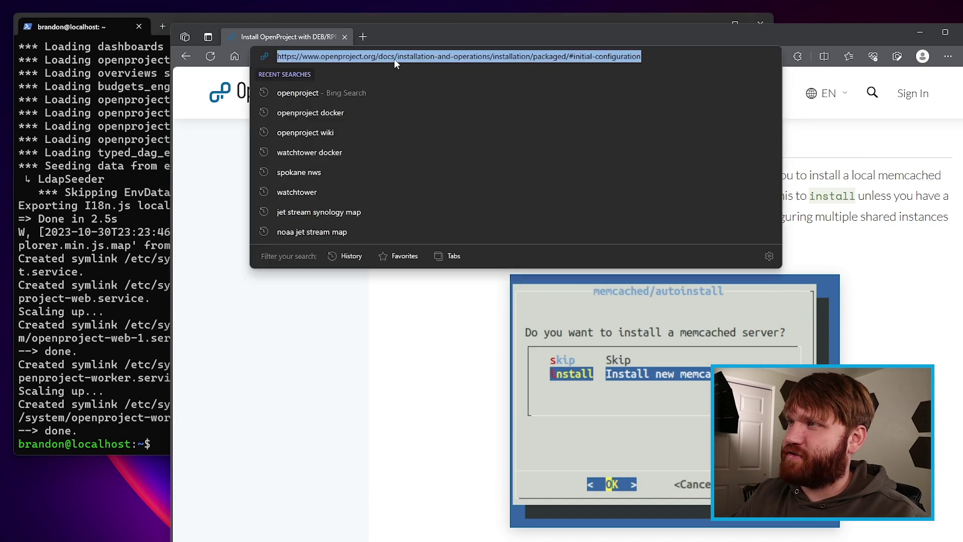
{"action": "type", "text": "openproject."}
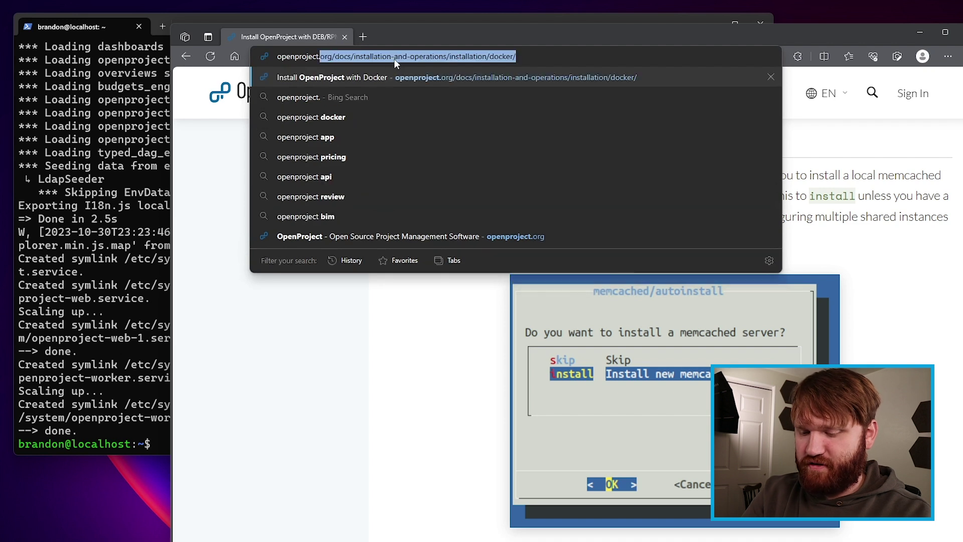
{"action": "type", "text": "cloudguide.site"}
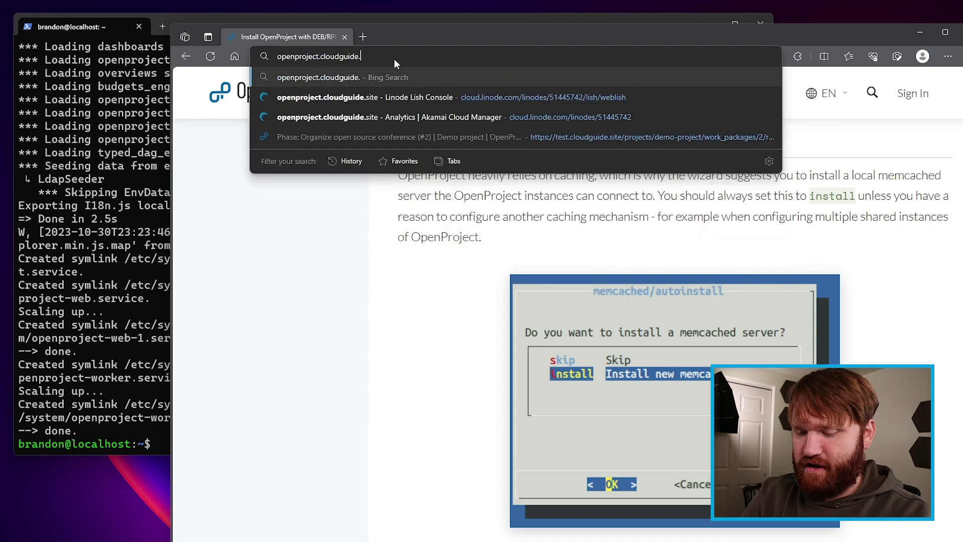
{"action": "key", "text": "Return"}
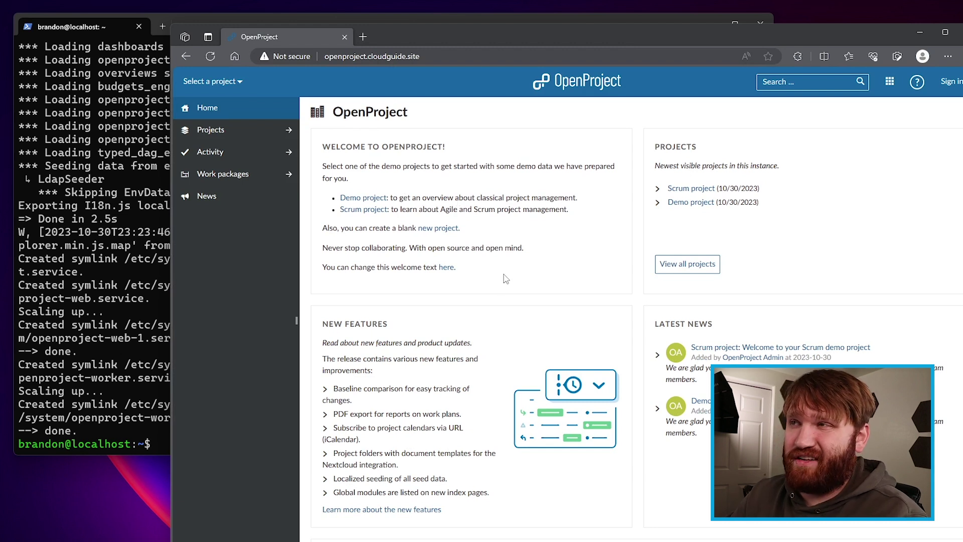
Step: Check the site's 'Not secure' connection details, then go back to the install docs page
{"action": "left_click", "coordinate": [279, 56]}
{"action": "left_click", "coordinate": [335, 119]}
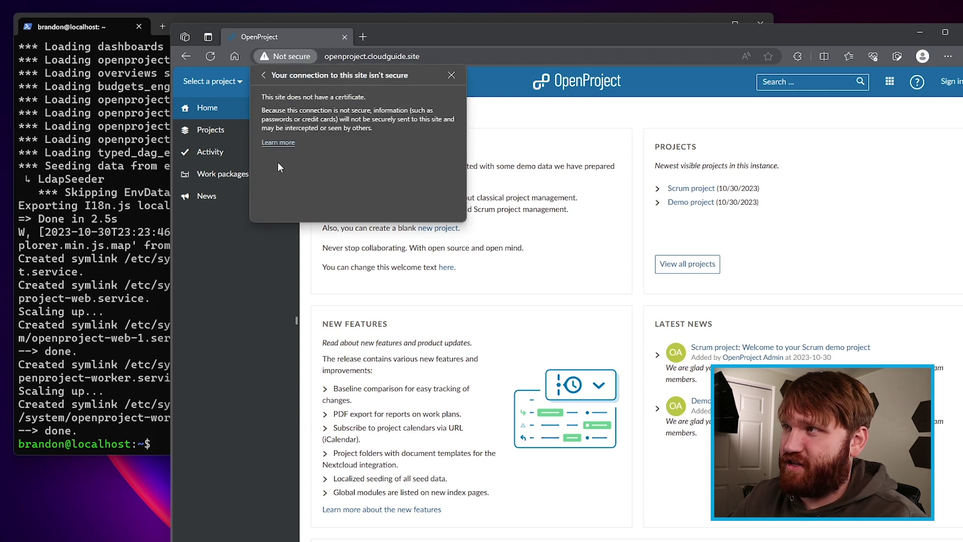
{"action": "left_click", "coordinate": [452, 75]}
{"action": "left_click", "coordinate": [185, 56]}
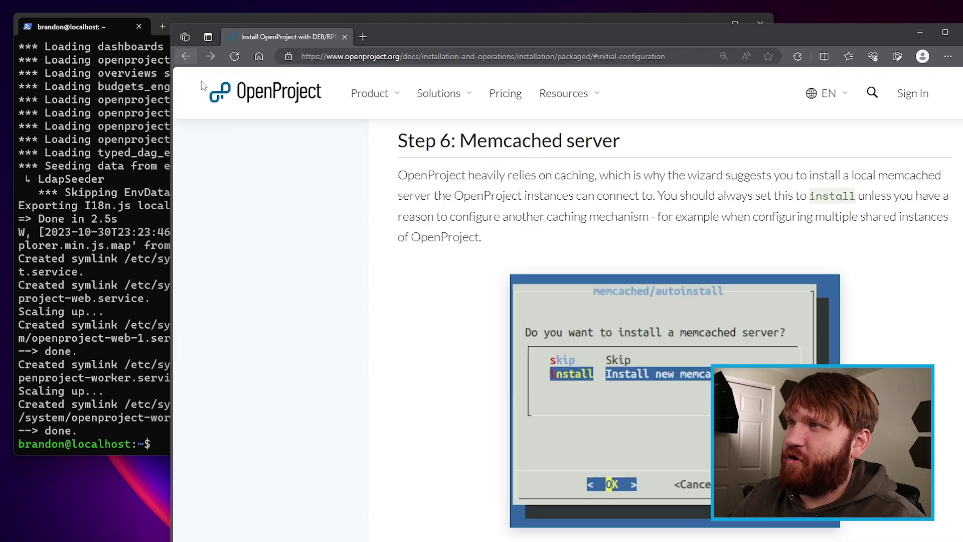
Step: Expand Advanced configuration in the docs sidebar and open the Configuring SSL page
{"action": "scroll", "coordinate": [959, 161], "scroll_direction": "up", "scroll_amount": 20}
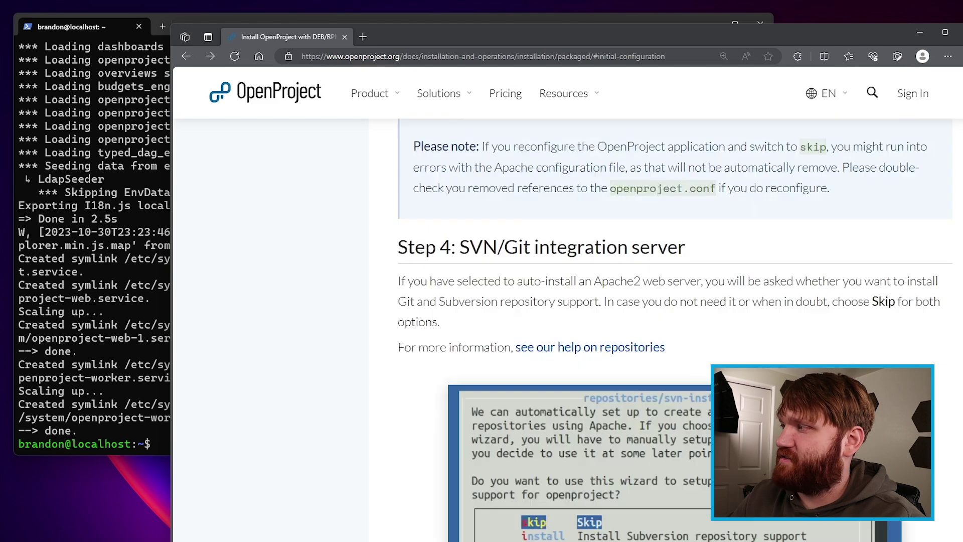
{"action": "scroll", "coordinate": [959, 160], "scroll_direction": "up", "scroll_amount": 10}
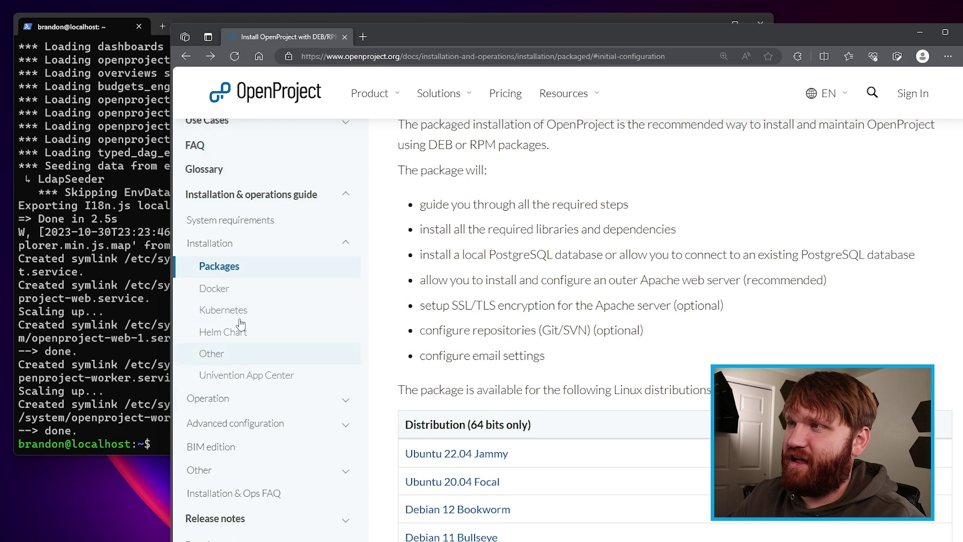
{"action": "left_click", "coordinate": [343, 426]}
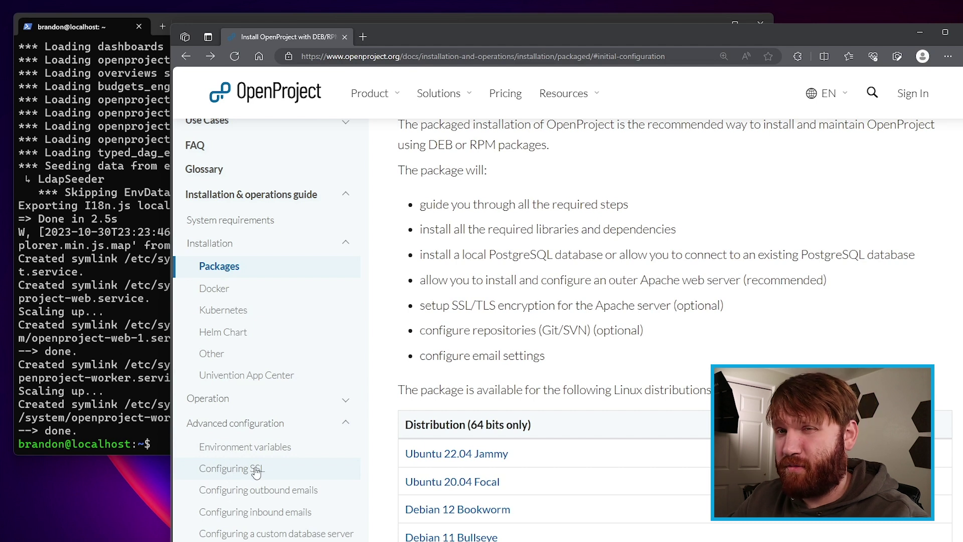
{"action": "scroll", "coordinate": [255, 469], "scroll_direction": "down", "scroll_amount": 1}
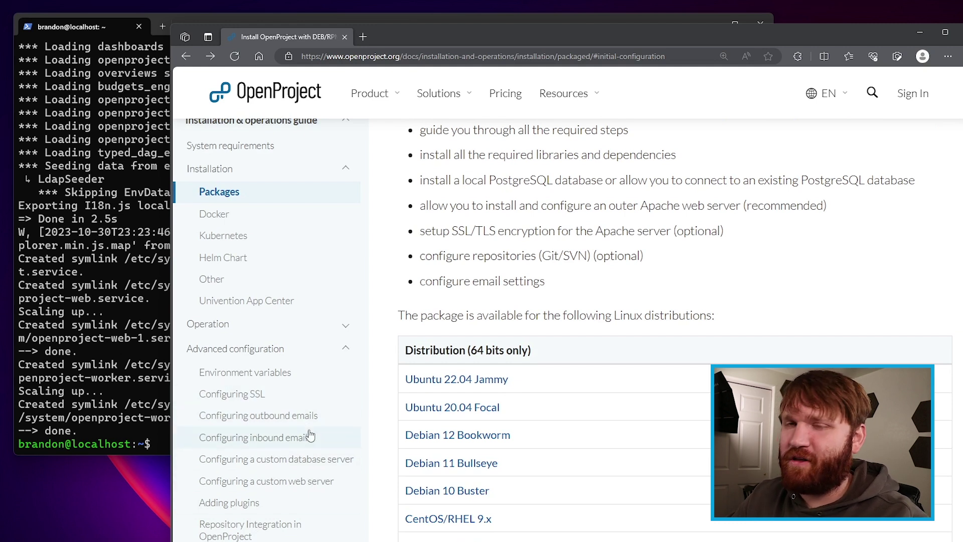
{"action": "left_click", "coordinate": [242, 396]}
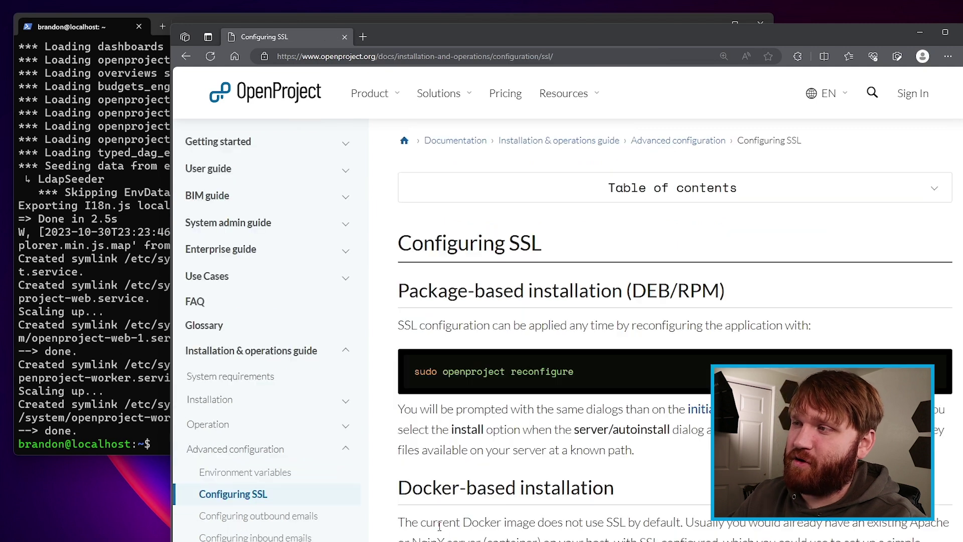
Step: Scroll to the Let's Encrypt section and open certbot.eff.org's Get Certbot instructions in a new tab
{"action": "scroll", "coordinate": [628, 377], "scroll_direction": "down", "scroll_amount": 10}
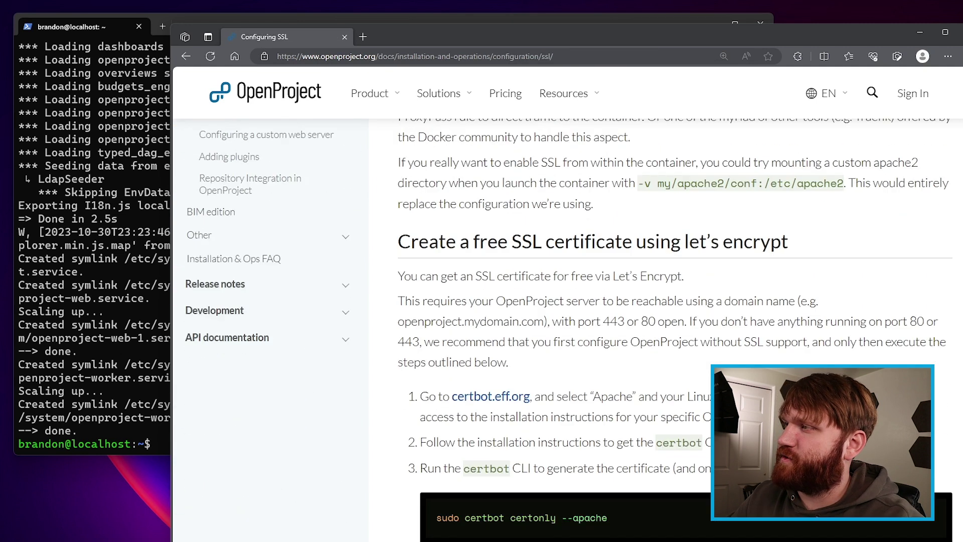
{"action": "scroll", "coordinate": [628, 377], "scroll_direction": "down", "scroll_amount": 1}
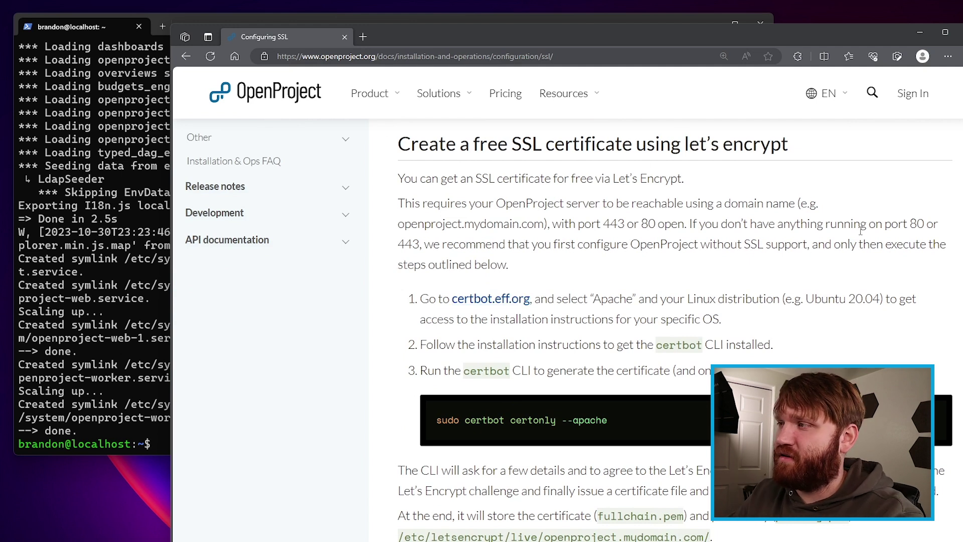
{"action": "left_click_drag", "start_coordinate": [517, 421], "coordinate": [554, 420]}
{"action": "left_click", "coordinate": [557, 420]}
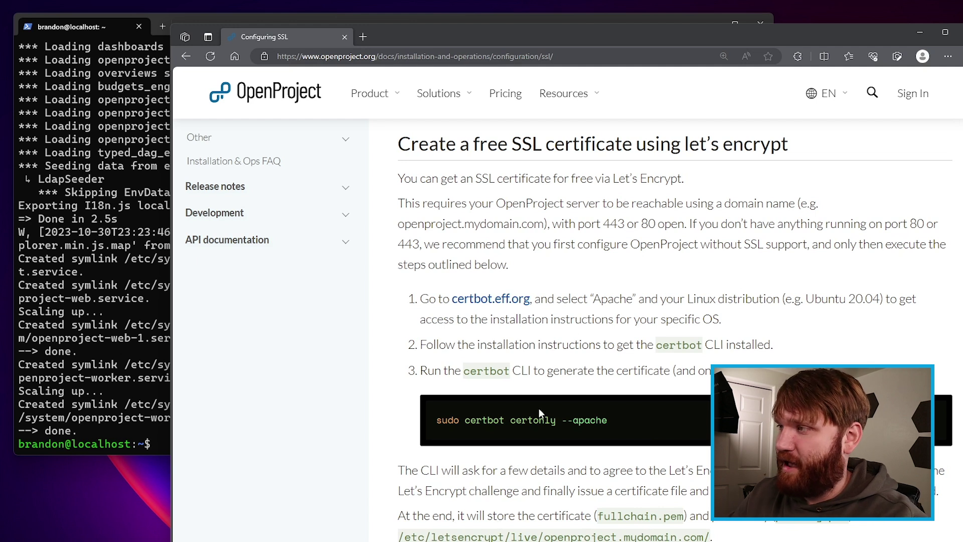
{"action": "left_click", "coordinate": [491, 299]}
{"action": "left_click", "coordinate": [687, 383]}
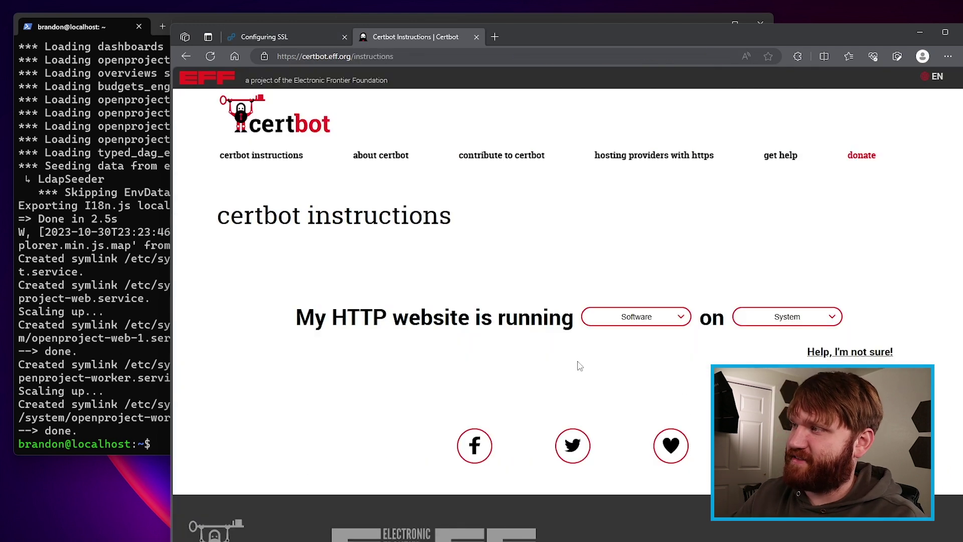
Step: Choose Apache and Ubuntu 20 on the Certbot instructions page
{"action": "left_click", "coordinate": [651, 316]}
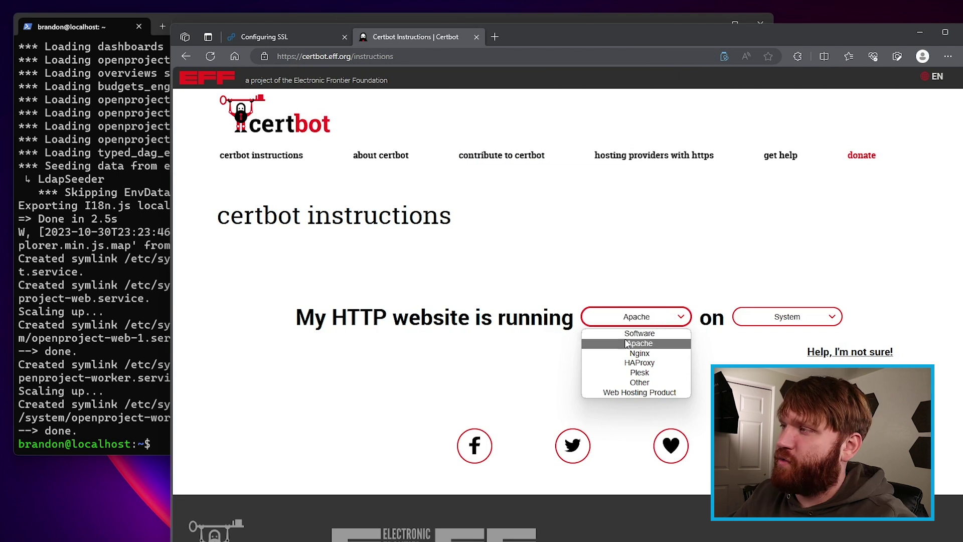
{"action": "left_click", "coordinate": [640, 343]}
{"action": "left_click", "coordinate": [765, 318]}
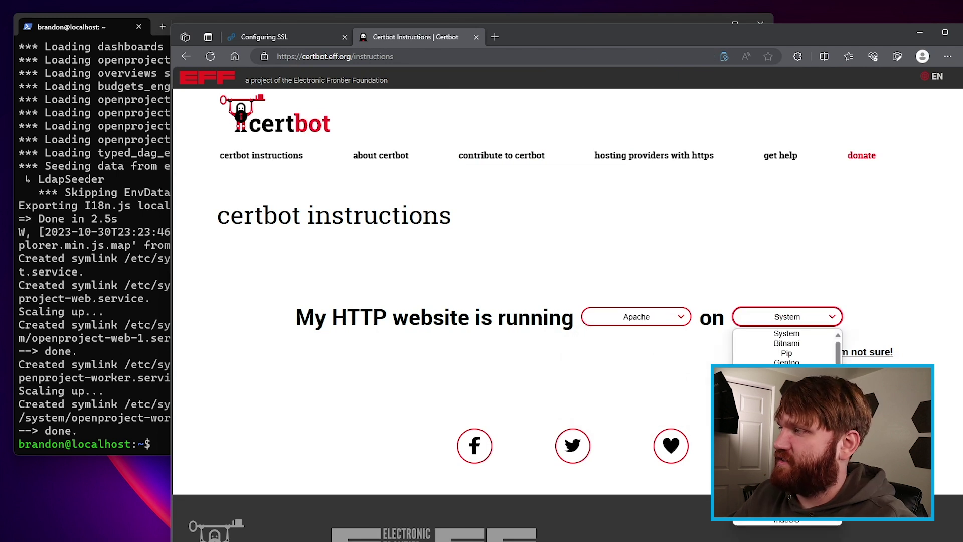
{"action": "key", "text": "w"}
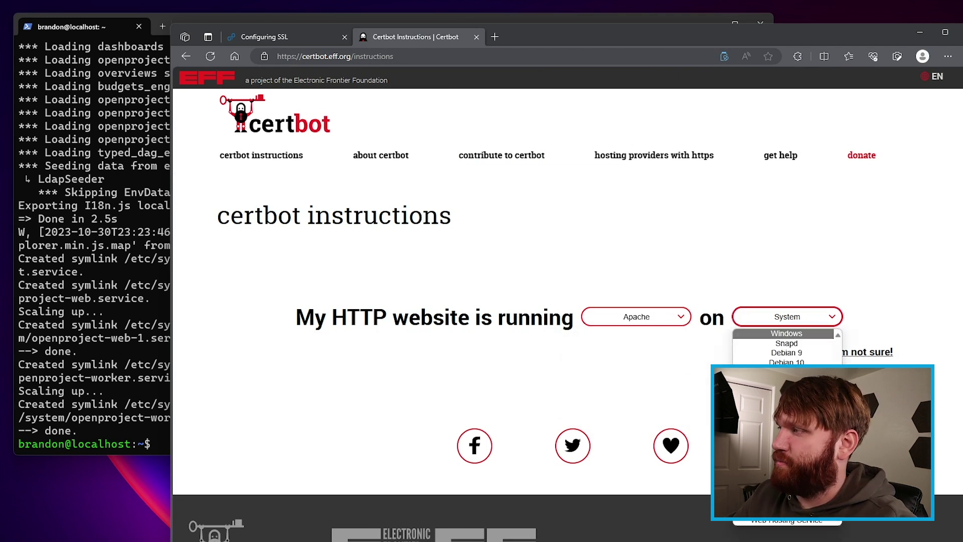
{"action": "key", "text": "u"}
{"action": "key", "text": "Return"}
Step: Copy the snap install certbot command and run it in the server terminal
{"action": "scroll", "coordinate": [567, 327], "scroll_direction": "down", "scroll_amount": 4}
{"action": "scroll", "coordinate": [960, 343], "scroll_direction": "down", "scroll_amount": 8}
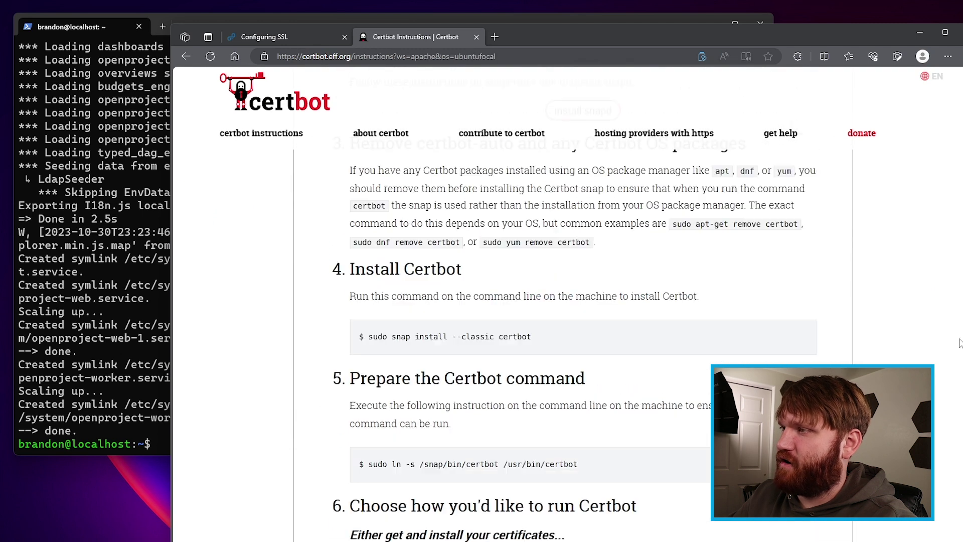
{"action": "triple_click", "coordinate": [533, 338]}
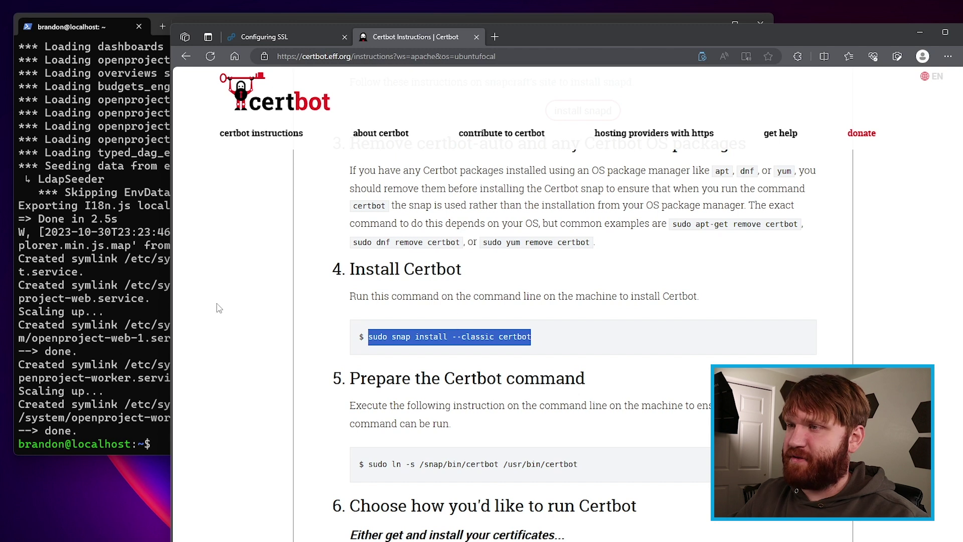
{"action": "left_click", "coordinate": [145, 353]}
{"action": "type", "text": "sudo snap install --classic certbot"}
{"action": "key", "text": "Return"}
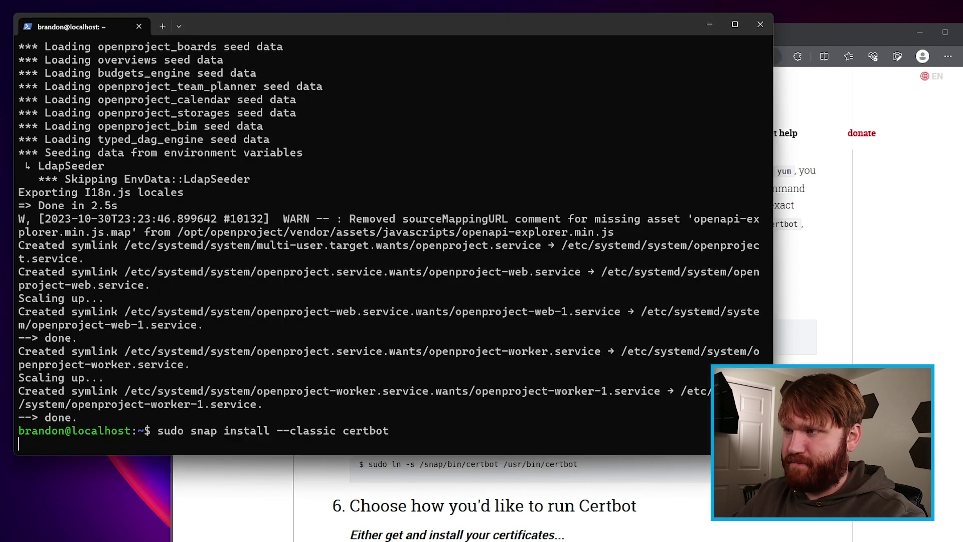
Step: Run the ln -s command linking certbot to /usr/bin/certbot, then return to the Configuring SSL docs
{"action": "left_click", "coordinate": [571, 461]}
{"action": "left_click_drag", "start_coordinate": [573, 465], "coordinate": [377, 467]}
{"action": "left_click_drag", "start_coordinate": [579, 466], "coordinate": [367, 466]}
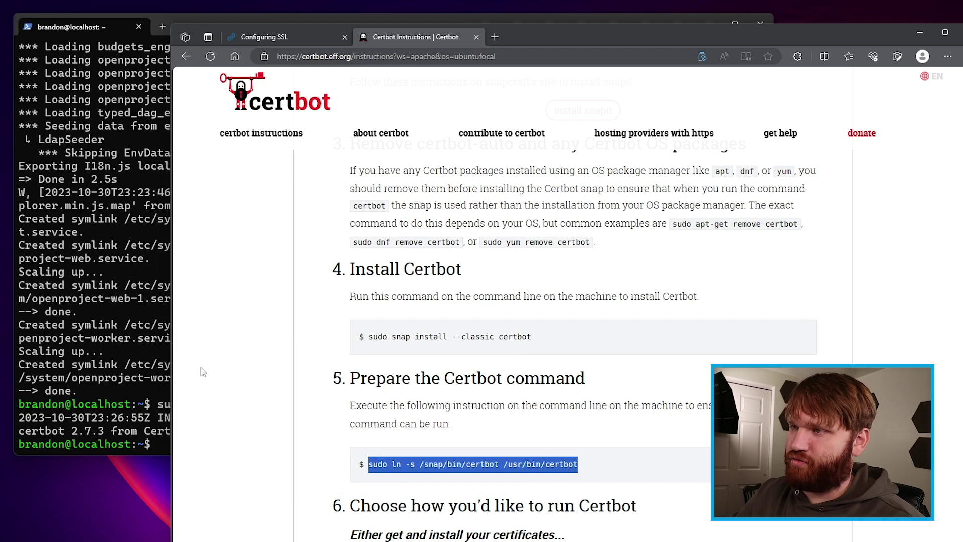
{"action": "left_click", "coordinate": [123, 429]}
{"action": "right_click", "coordinate": [203, 444]}
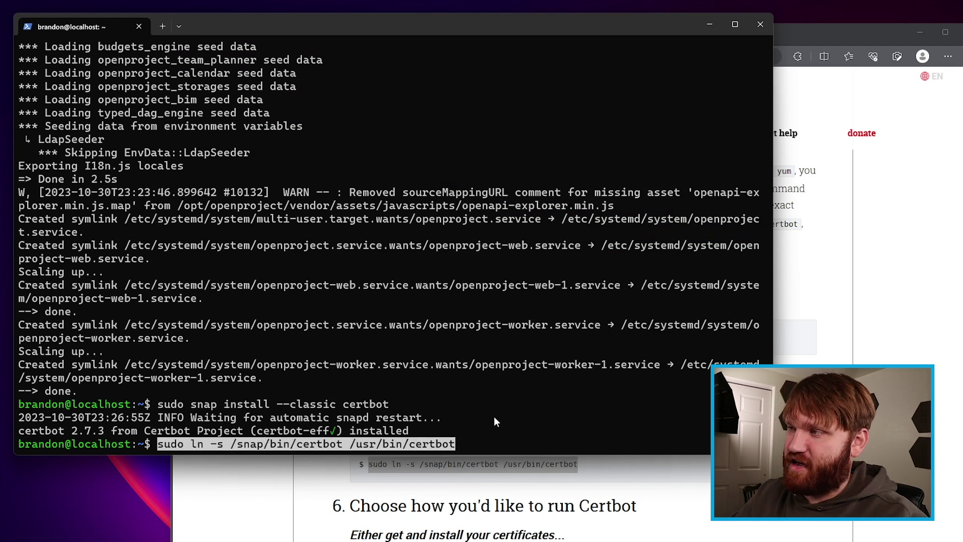
{"action": "key", "text": "Return"}
{"action": "key", "text": "alt+Tab"}
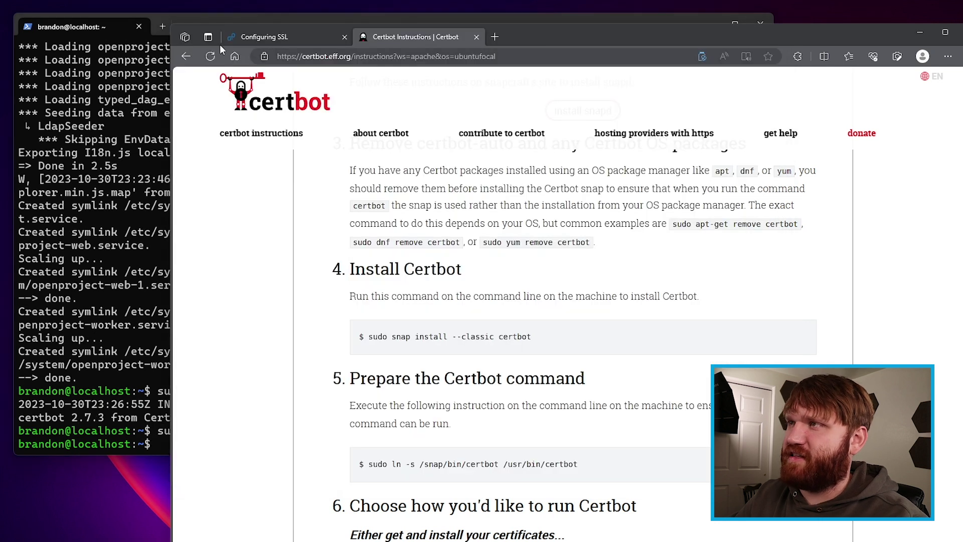
{"action": "left_click", "coordinate": [299, 35]}
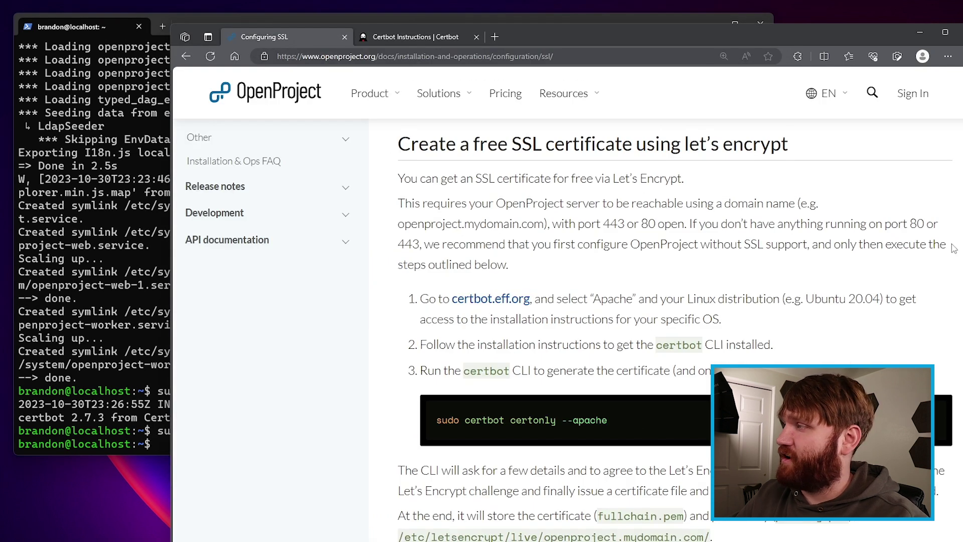
Step: Copy 'sudo certbot certonly --apache' from the docs and run it in the terminal
{"action": "scroll", "coordinate": [646, 358], "scroll_direction": "down", "scroll_amount": 1}
{"action": "left_click_drag", "start_coordinate": [645, 359], "coordinate": [438, 377]}
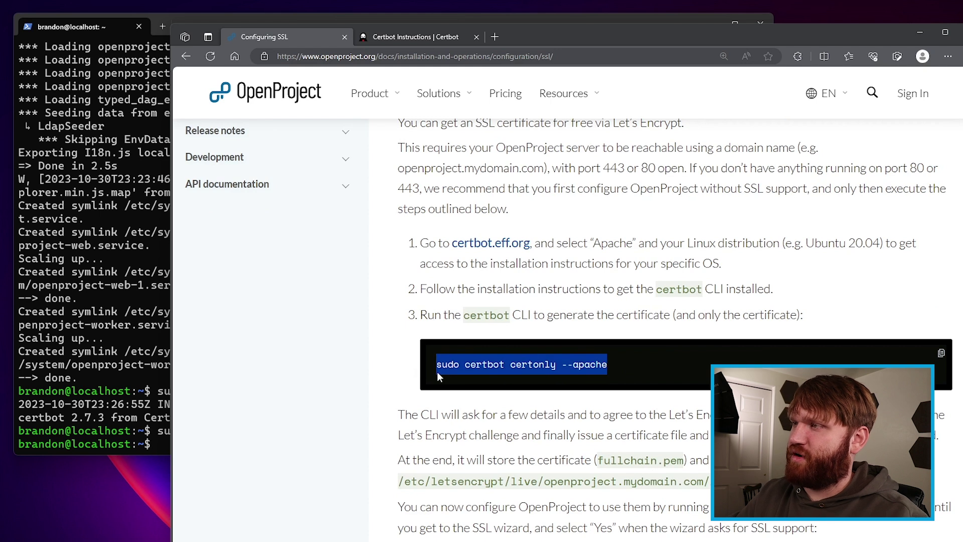
{"action": "key", "text": "ctrl+c"}
{"action": "key", "text": "alt+Tab"}
{"action": "key", "text": "ctrl+v"}
{"action": "key", "text": "Return"}
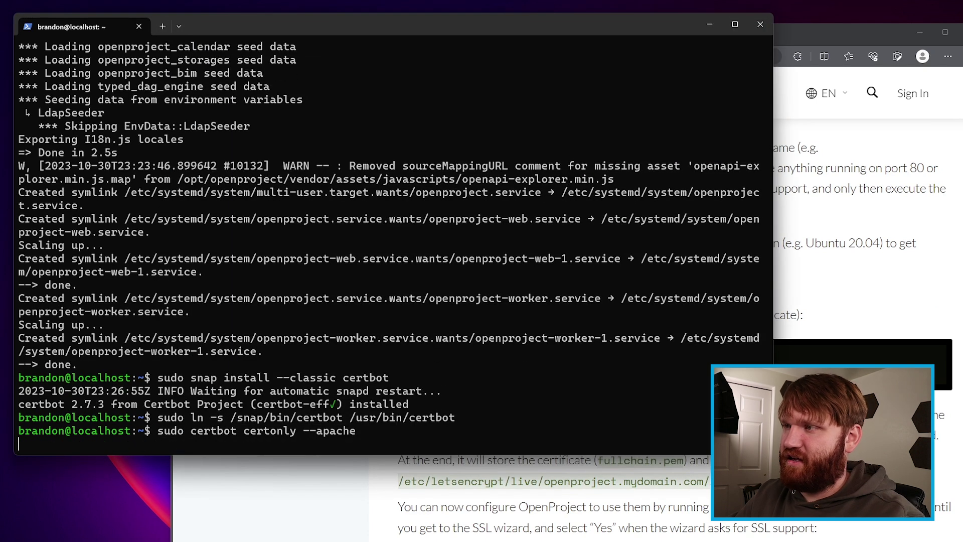
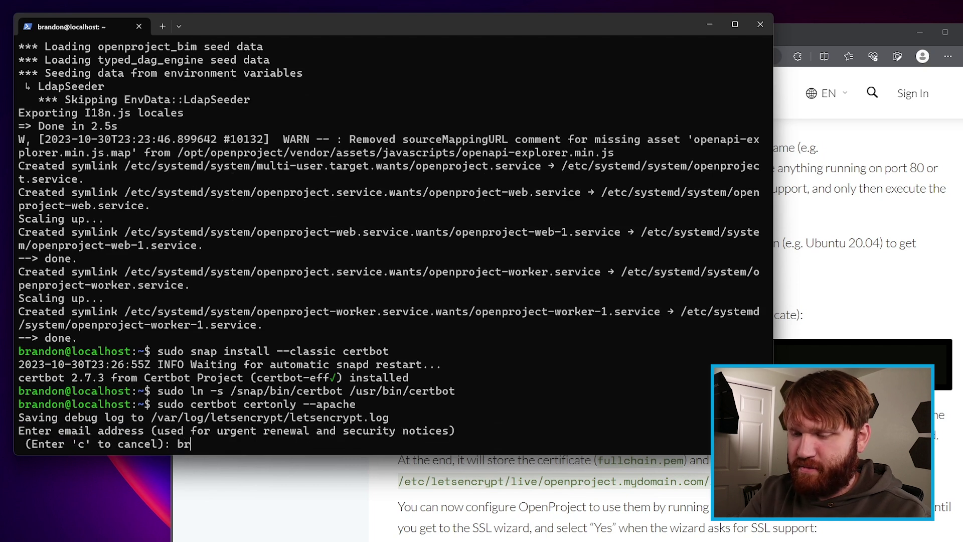
Step: Enter a contact e-mail, accept the Terms (y), decline EFF sharing (n), and choose domain 1
{"action": "key", "text": "Return"}
{"action": "type", "text": "y"}
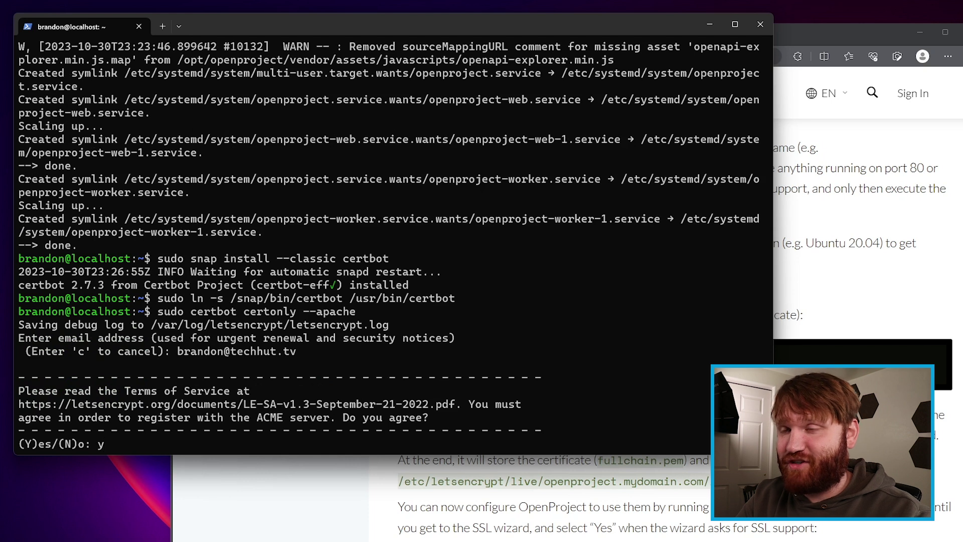
{"action": "key", "text": "Return"}
{"action": "type", "text": "n"}
{"action": "key", "text": "Return"}
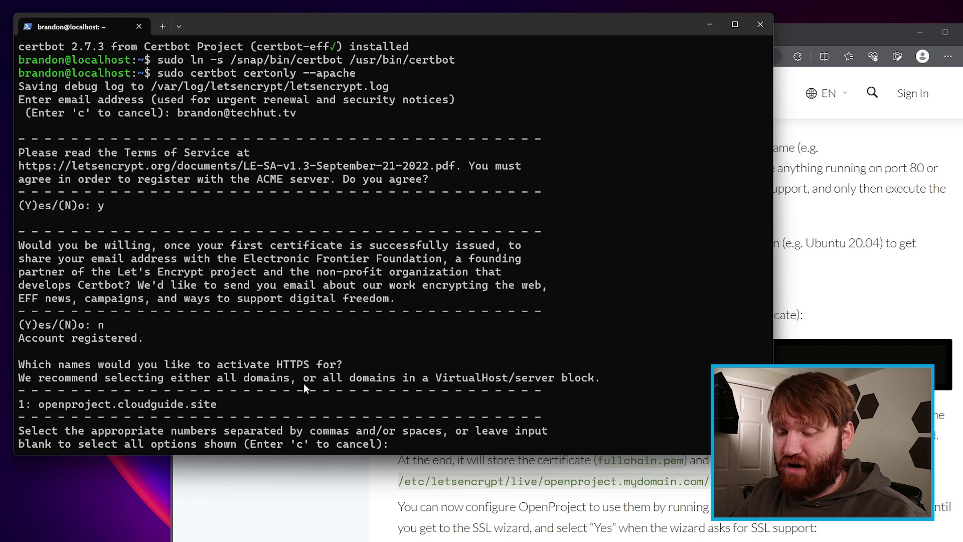
{"action": "type", "text": "1"}
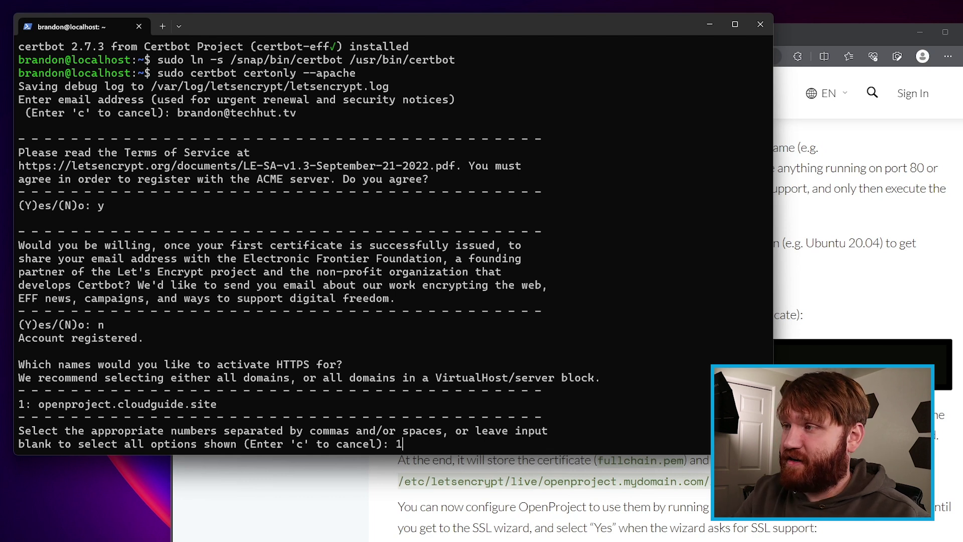
{"action": "key", "text": "Return"}
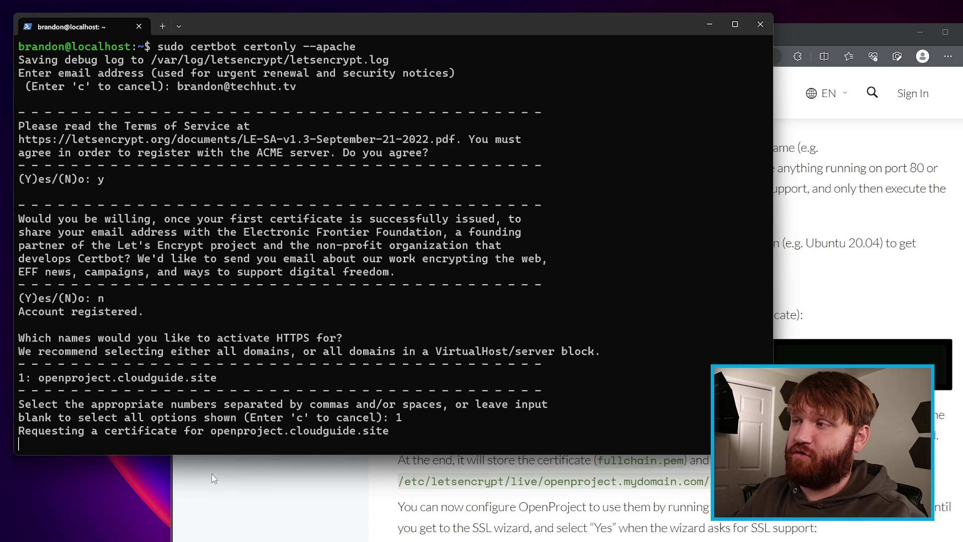
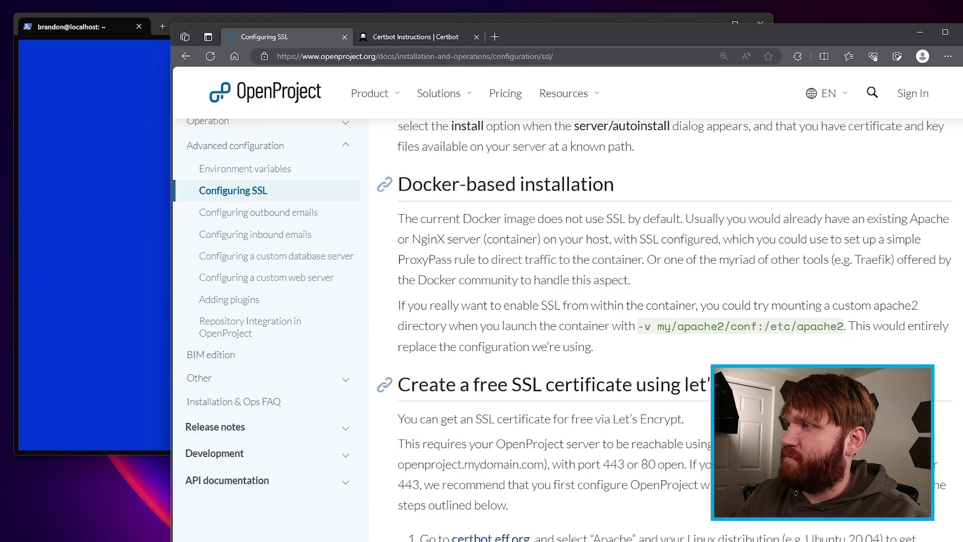
Step: Set the ssl_cert path to the fullchain.pem path for openproject.cloudguide.site, replacing mydomain.com
{"action": "left_click_drag", "start_coordinate": [473, 337], "coordinate": [869, 339]}
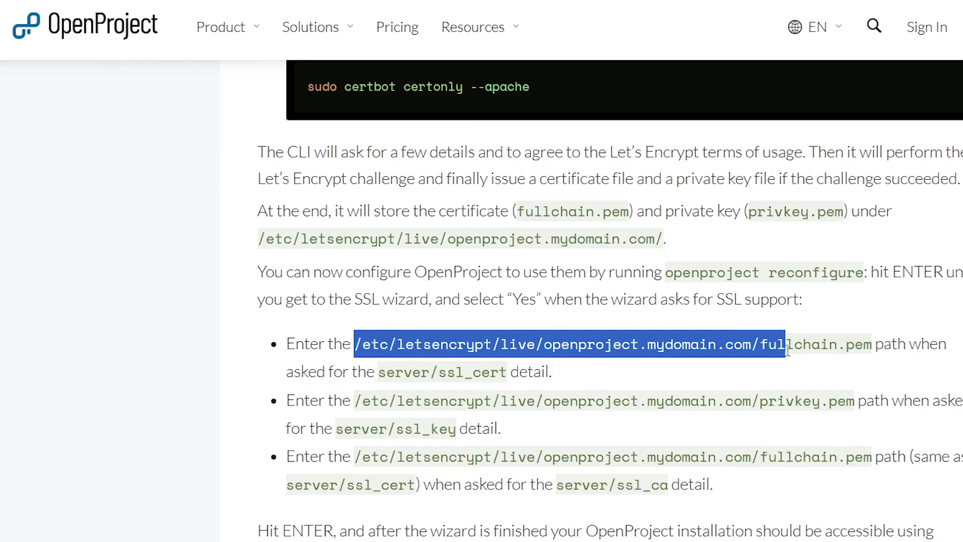
{"action": "right_click", "coordinate": [825, 340]}
{"action": "left_click", "coordinate": [848, 349]}
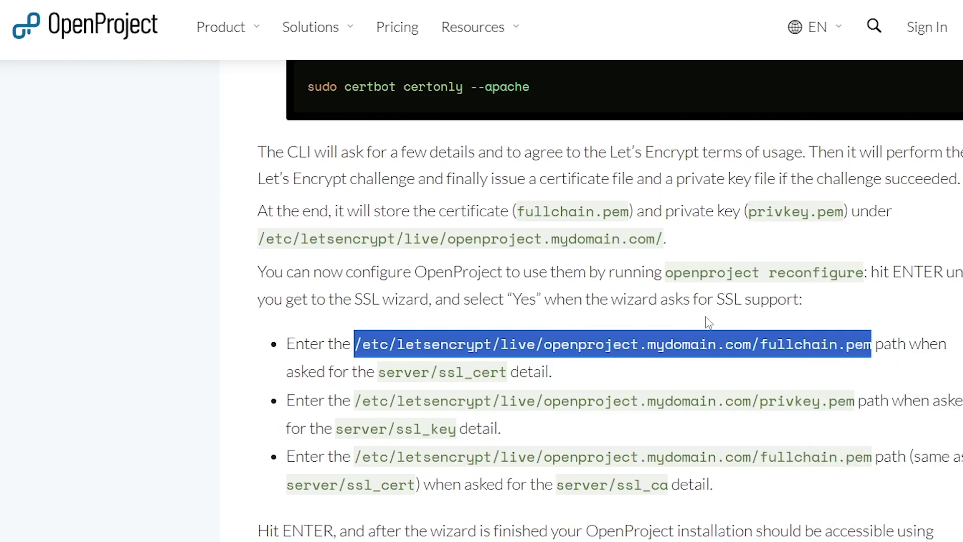
{"action": "key", "text": "alt+Tab"}
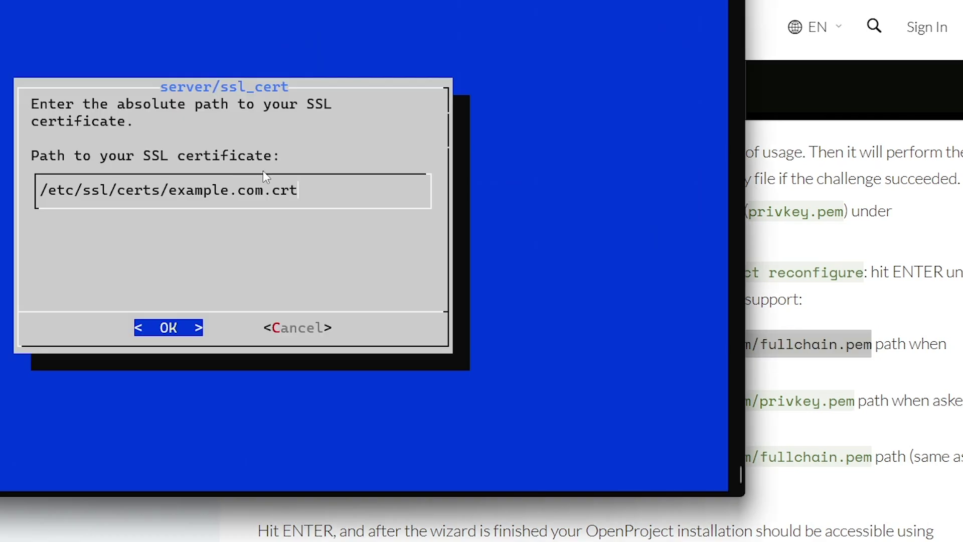
{"action": "key", "text": "BackSpace"}
{"action": "key", "text": "BackSpace"}
{"action": "key", "text": "BackSpace"}
{"action": "key", "text": "BackSpace"}
{"action": "key", "text": "BackSpace"}
{"action": "key", "text": "BackSpace"}
{"action": "key", "text": "BackSpace"}
{"action": "key", "text": "BackSpace"}
{"action": "key", "text": "BackSpace"}
{"action": "key", "text": "BackSpace"}
{"action": "key", "text": "BackSpace"}
{"action": "key", "text": "BackSpace"}
{"action": "key", "text": "BackSpace"}
{"action": "key", "text": "BackSpace"}
{"action": "key", "text": "BackSpace"}
{"action": "key", "text": "BackSpace"}
{"action": "key", "text": "BackSpace"}
{"action": "key", "text": "BackSpace"}
{"action": "key", "text": "BackSpace"}
{"action": "key", "text": "BackSpace"}
{"action": "key", "text": "ctrl+v"}
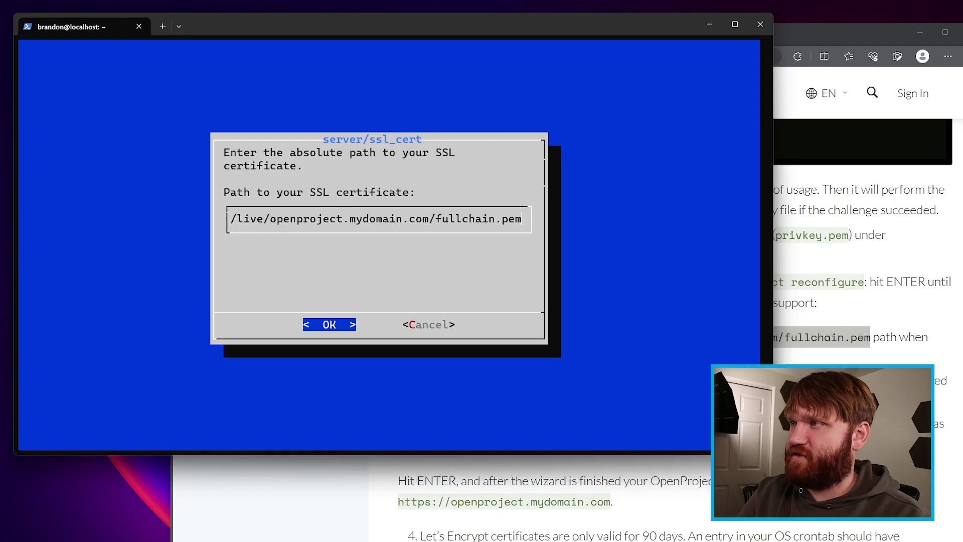
{"action": "key", "text": "Left"}
{"action": "key", "text": "Left"}
{"action": "key", "text": "Left"}
{"action": "key", "text": "Left"}
{"action": "key", "text": "Left"}
{"action": "key", "text": "Left"}
{"action": "key", "text": "Left"}
{"action": "key", "text": "Left"}
{"action": "key", "text": "Left"}
{"action": "key", "text": "Left"}
{"action": "key", "text": "Left"}
{"action": "key", "text": "Left"}
{"action": "key", "text": "Left"}
{"action": "key", "text": "Left"}
{"action": "key", "text": "Left"}
{"action": "key", "text": "Left"}
{"action": "key", "text": "Left"}
{"action": "key", "text": "Left"}
{"action": "key", "text": "Left"}
{"action": "key", "text": "Left"}
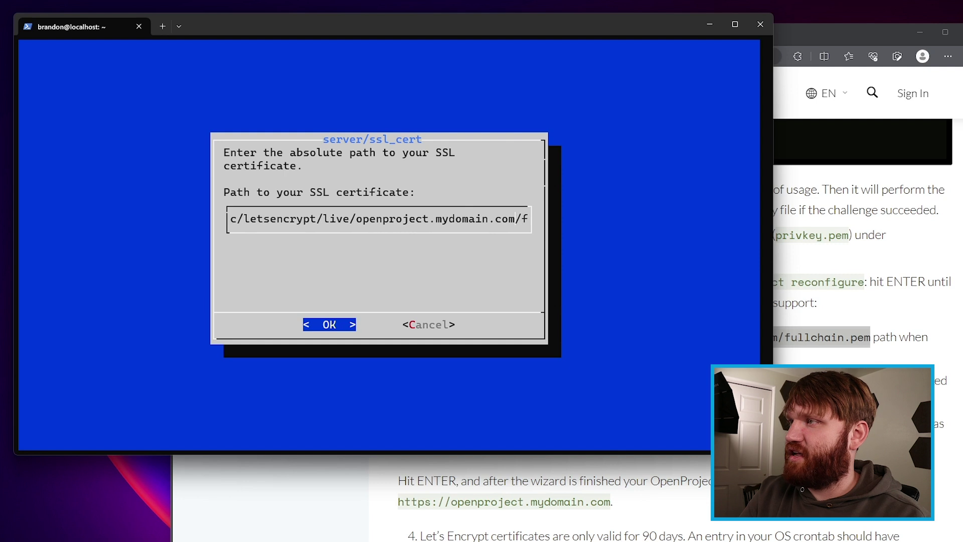
{"action": "key", "text": "BackSpace"}
{"action": "key", "text": "BackSpace"}
{"action": "key", "text": "BackSpace"}
{"action": "key", "text": "BackSpace"}
{"action": "key", "text": "BackSpace"}
{"action": "key", "text": "BackSpace"}
{"action": "key", "text": "BackSpace"}
{"action": "key", "text": "BackSpace"}
{"action": "key", "text": "BackSpace"}
{"action": "key", "text": "BackSpace"}
{"action": "key", "text": "BackSpace"}
{"action": "key", "text": "BackSpace"}
{"action": "type", "text": "cloudguide.site"}
{"action": "key", "text": "Return"}
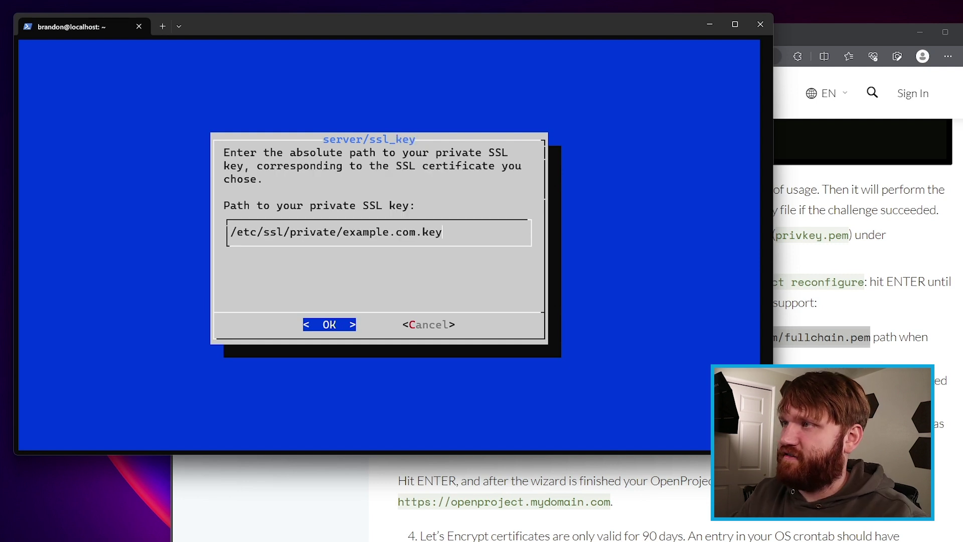
Step: Set the ssl_key path to the privkey.pem path for openproject.cloudguide.site
{"action": "left_click_drag", "start_coordinate": [857, 382], "coordinate": [474, 386]}
{"action": "right_click", "coordinate": [493, 383]}
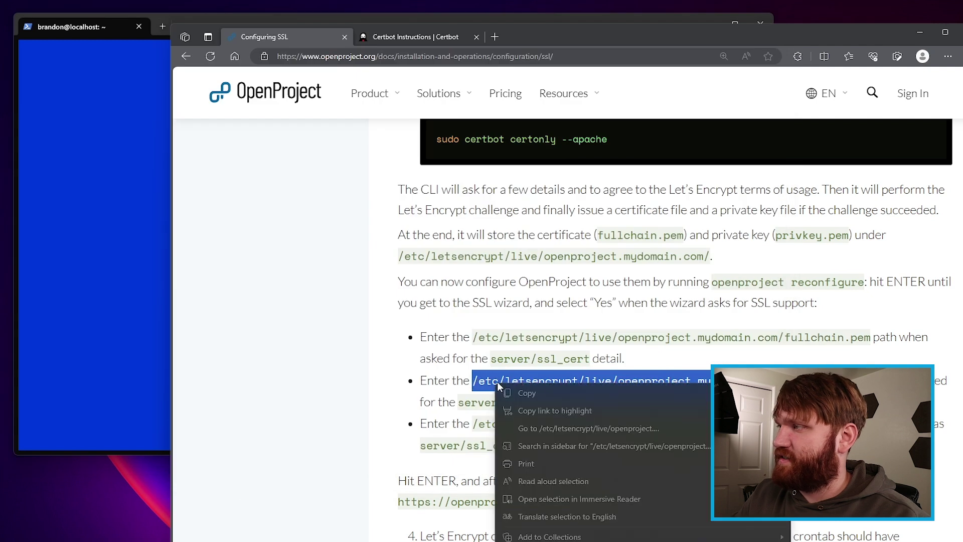
{"action": "left_click", "coordinate": [538, 394]}
{"action": "left_click", "coordinate": [101, 269]}
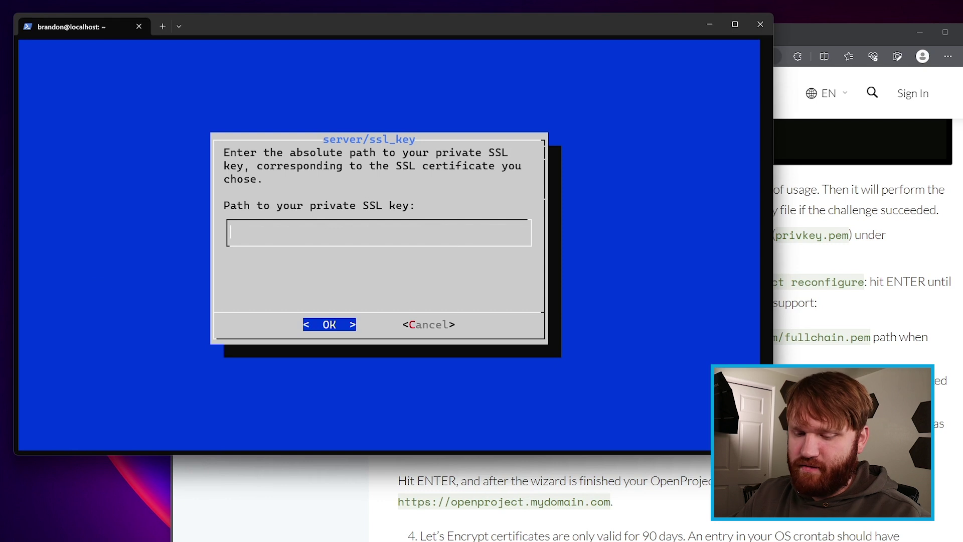
{"action": "key", "text": "ctrl+v"}
{"action": "key", "text": "Left"}
{"action": "key", "text": "Left"}
{"action": "key", "text": "Left"}
{"action": "key", "text": "Left"}
{"action": "key", "text": "Left"}
{"action": "key", "text": "Left"}
{"action": "key", "text": "Left"}
{"action": "key", "text": "Left"}
{"action": "key", "text": "Left"}
{"action": "key", "text": "Left"}
{"action": "key", "text": "Left"}
{"action": "key", "text": "Left"}
{"action": "key", "text": "BackSpace"}
{"action": "key", "text": "BackSpace"}
{"action": "key", "text": "BackSpace"}
{"action": "key", "text": "BackSpace"}
{"action": "key", "text": "BackSpace"}
{"action": "key", "text": "BackSpace"}
{"action": "key", "text": "BackSpace"}
{"action": "key", "text": "BackSpace"}
{"action": "key", "text": "BackSpace"}
{"action": "key", "text": "BackSpace"}
{"action": "key", "text": "BackSpace"}
{"action": "key", "text": "BackSpace"}
{"action": "type", "text": "cloudguide.site"}
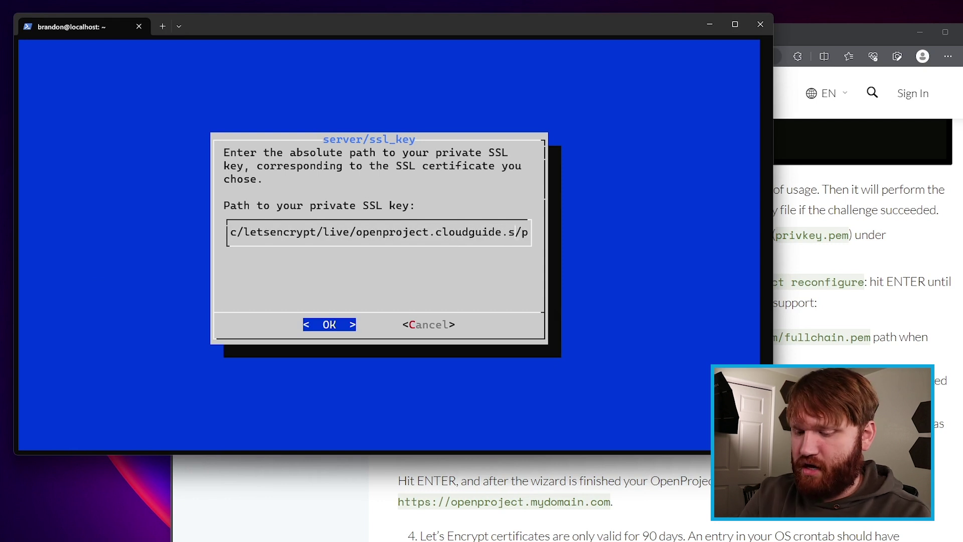
{"action": "key", "text": "Return"}
Step: Set the ssl_ca path to the fullchain.pem path for openproject.cloudguide.site
{"action": "key", "text": "alt+Tab"}
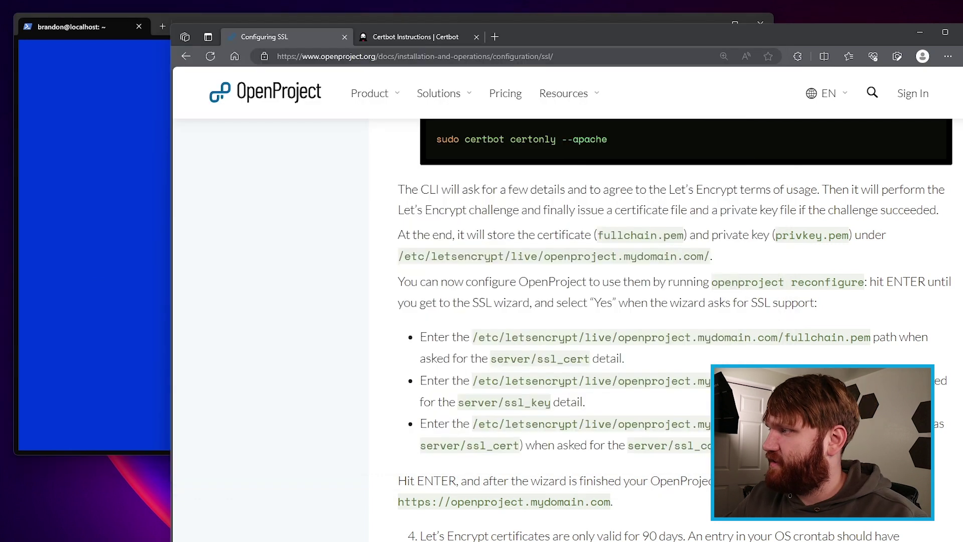
{"action": "left_click_drag", "start_coordinate": [871, 424], "coordinate": [502, 417]}
{"action": "right_click", "coordinate": [492, 426]}
{"action": "left_click", "coordinate": [532, 435]}
{"action": "left_click", "coordinate": [36, 178]}
{"action": "key", "text": "ctrl+v"}
{"action": "key", "text": "Left"}
{"action": "key", "text": "Left"}
{"action": "key", "text": "Left"}
{"action": "key", "text": "Left"}
{"action": "key", "text": "Left"}
{"action": "key", "text": "Left"}
{"action": "key", "text": "Left"}
{"action": "key", "text": "Left"}
{"action": "key", "text": "Left"}
{"action": "key", "text": "Left"}
{"action": "key", "text": "Left"}
{"action": "key", "text": "Left"}
{"action": "key", "text": "Left"}
{"action": "key", "text": "Left"}
{"action": "key", "text": "Left"}
{"action": "key", "text": "Left"}
{"action": "key", "text": "Left"}
{"action": "key", "text": "Left"}
{"action": "key", "text": "Left"}
{"action": "key", "text": "Left"}
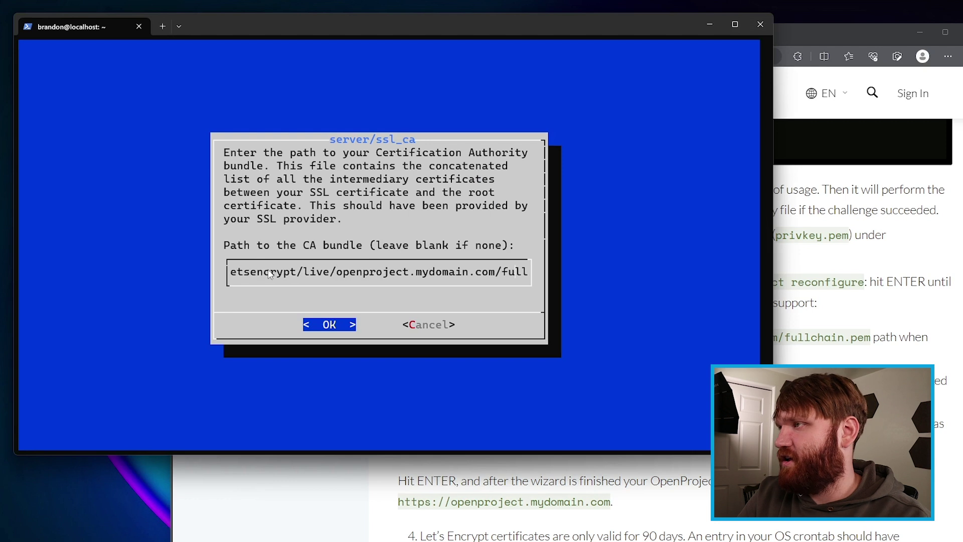
{"action": "key", "text": "BackSpace"}
{"action": "key", "text": "BackSpace"}
{"action": "key", "text": "BackSpace"}
{"action": "key", "text": "BackSpace"}
{"action": "key", "text": "BackSpace"}
{"action": "key", "text": "BackSpace"}
{"action": "key", "text": "BackSpace"}
{"action": "key", "text": "BackSpace"}
{"action": "key", "text": "BackSpace"}
{"action": "key", "text": "BackSpace"}
{"action": "key", "text": "BackSpace"}
{"action": "key", "text": "BackSpace"}
{"action": "key", "text": "BackSpace"}
{"action": "key", "text": "BackSpace"}
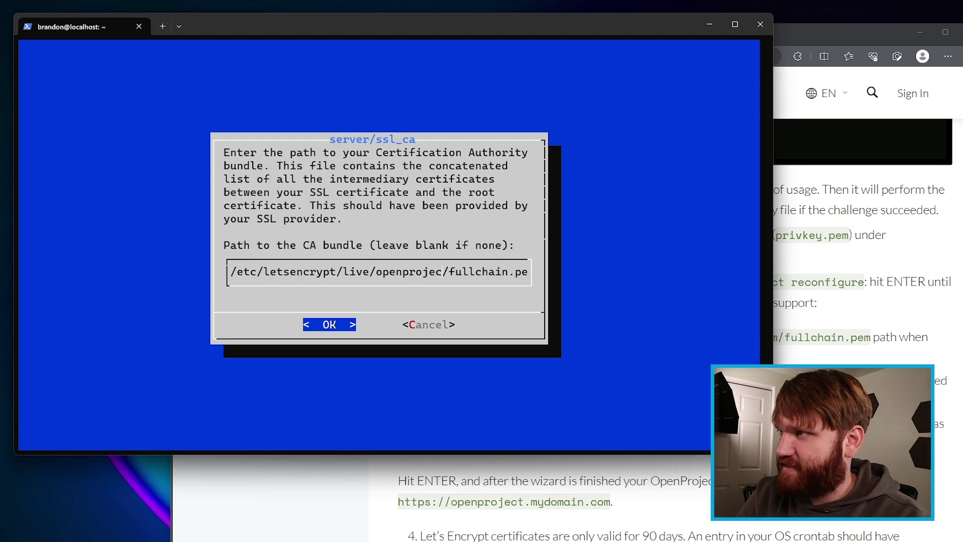
{"action": "type", "text": "t.cloudguide.site"}
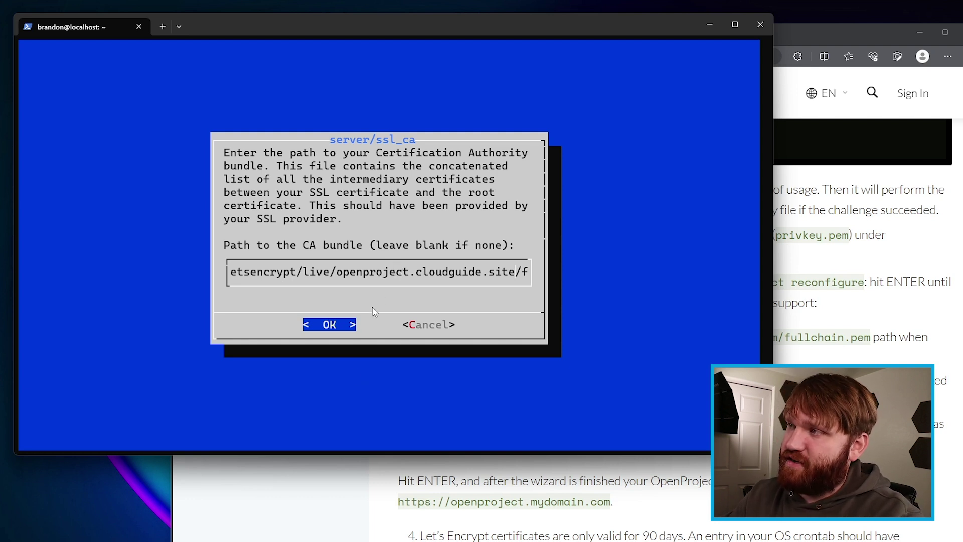
{"action": "key", "text": "Return"}
Step: Skip Subversion and confirm installing a memcached server to finish the wizard
{"action": "key", "text": "Return"}
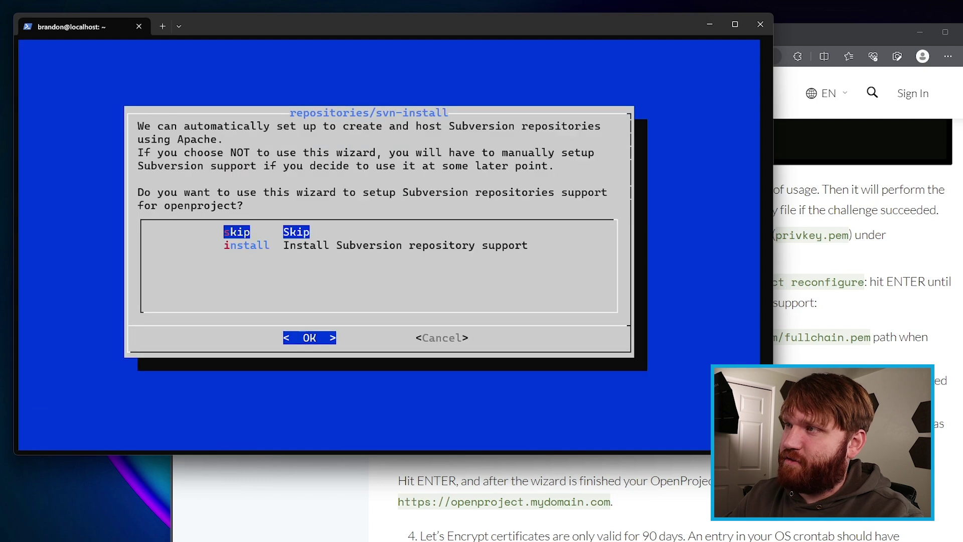
{"action": "key", "text": "Return"}
{"action": "key", "text": "Return"}
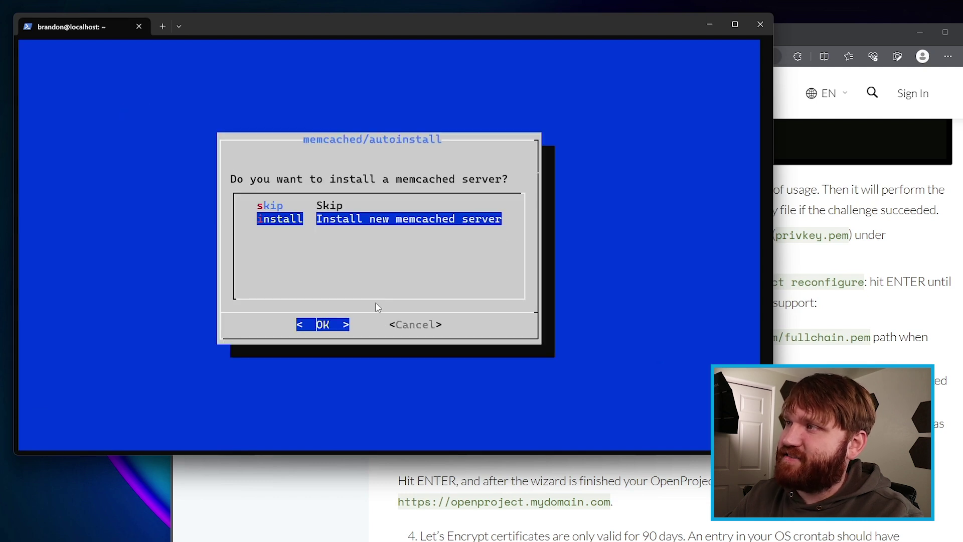
{"action": "key", "text": "Return"}
{"action": "key", "text": "Return"}
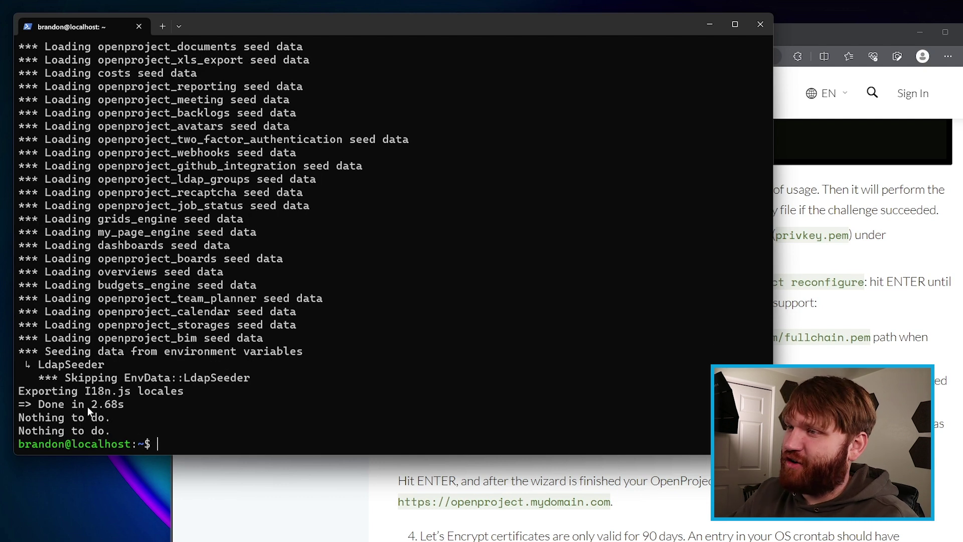
{"action": "left_click", "coordinate": [824, 351]}
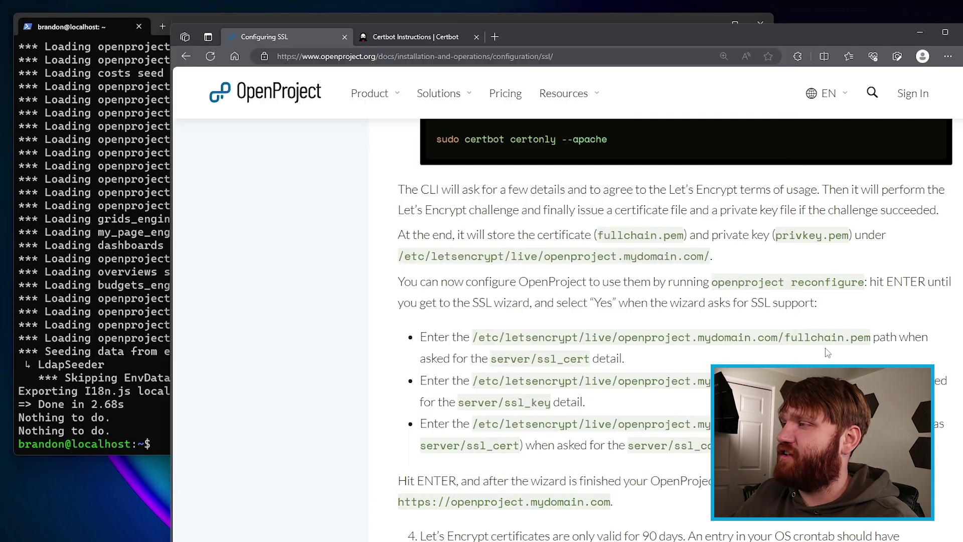
{"action": "scroll", "coordinate": [824, 350], "scroll_direction": "down", "scroll_amount": 5}
{"action": "scroll", "coordinate": [824, 350], "scroll_direction": "down", "scroll_amount": 1}
{"action": "scroll", "coordinate": [824, 351], "scroll_direction": "up", "scroll_amount": 1}
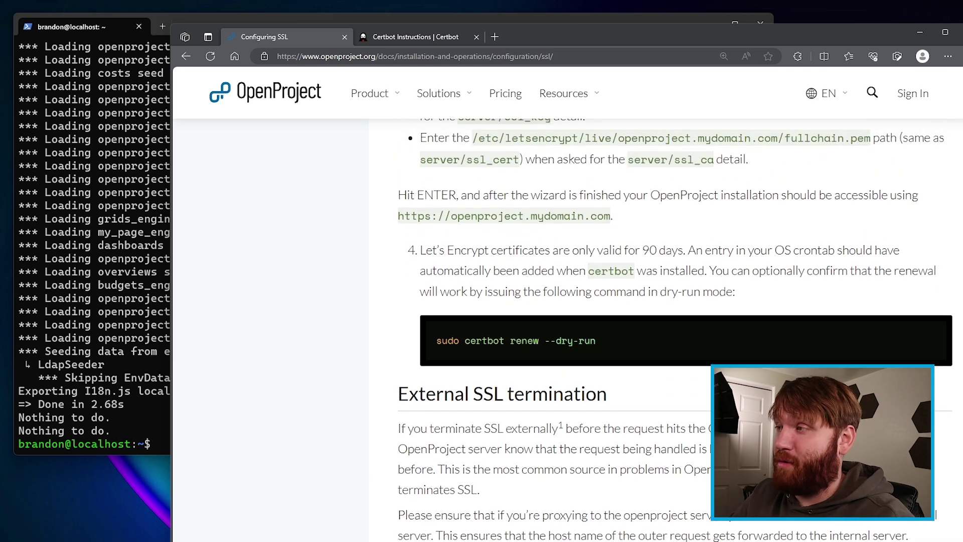
{"action": "scroll", "coordinate": [666, 330], "scroll_direction": "up", "scroll_amount": 5}
{"action": "scroll", "coordinate": [666, 330], "scroll_direction": "down", "scroll_amount": 5}
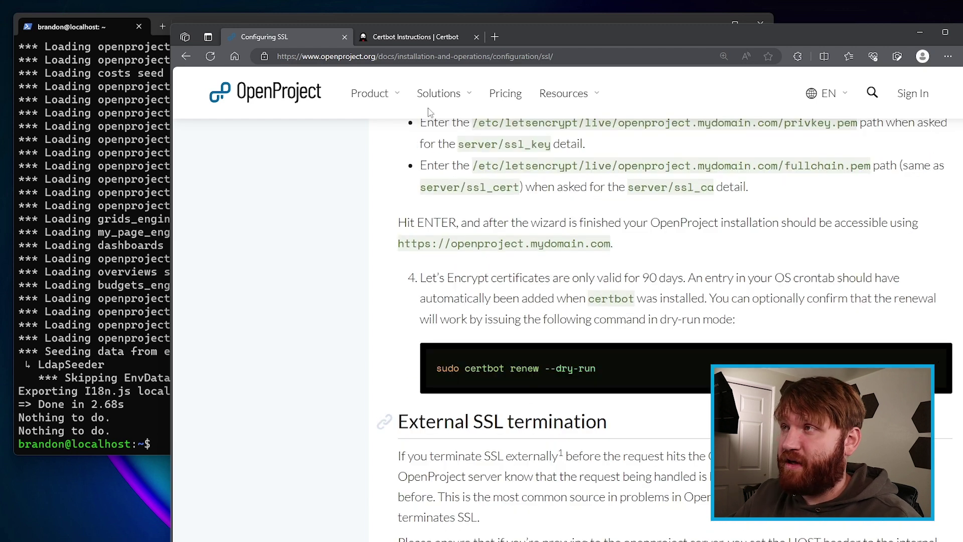
{"action": "left_click", "coordinate": [402, 53]}
{"action": "type", "text": "open"}
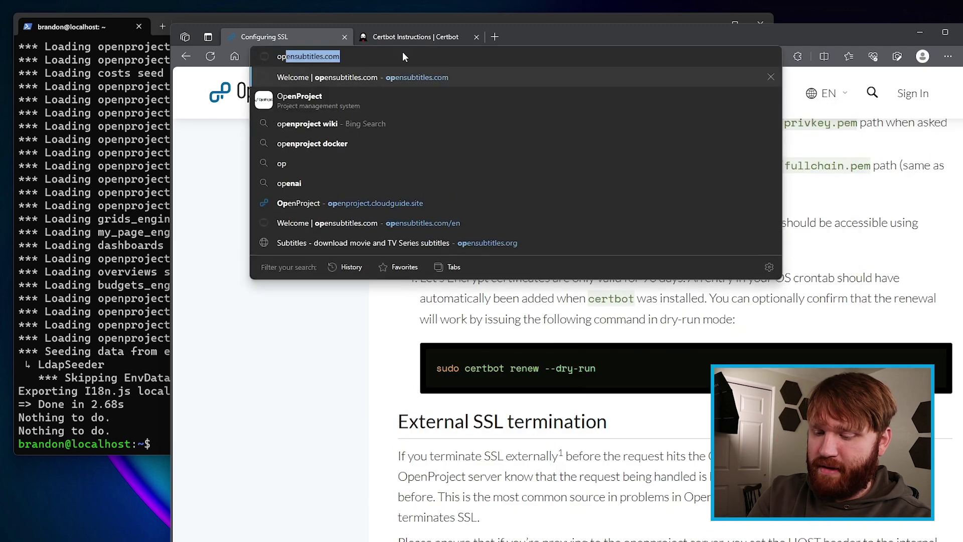
{"action": "key", "text": "Down"}
{"action": "key", "text": "Down"}
{"action": "key", "text": "Down"}
{"action": "key", "text": "Down"}
{"action": "key", "text": "Down"}
{"action": "key", "text": "Down"}
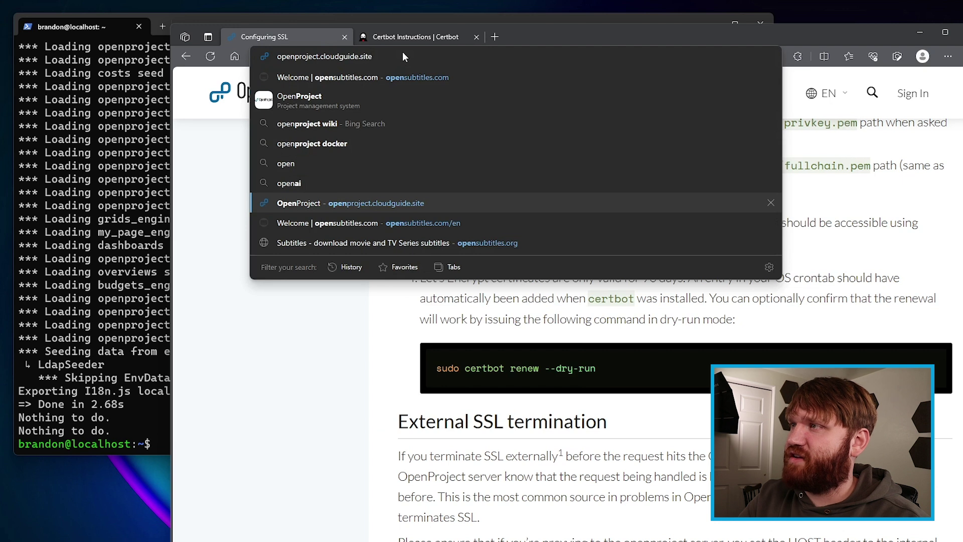
{"action": "key", "text": "Return"}
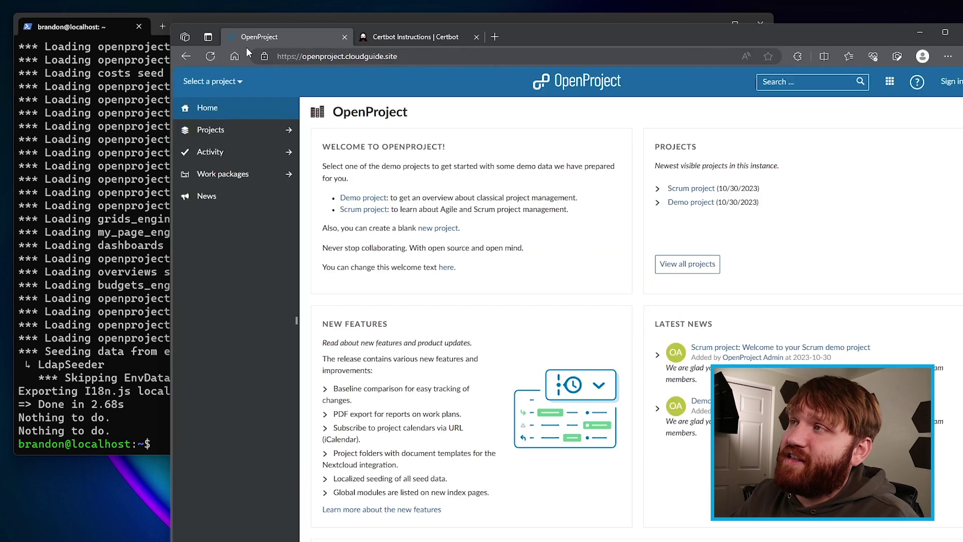
Step: Inspect the site's connection security and certificate details to confirm HTTPS
{"action": "left_click", "coordinate": [264, 57]}
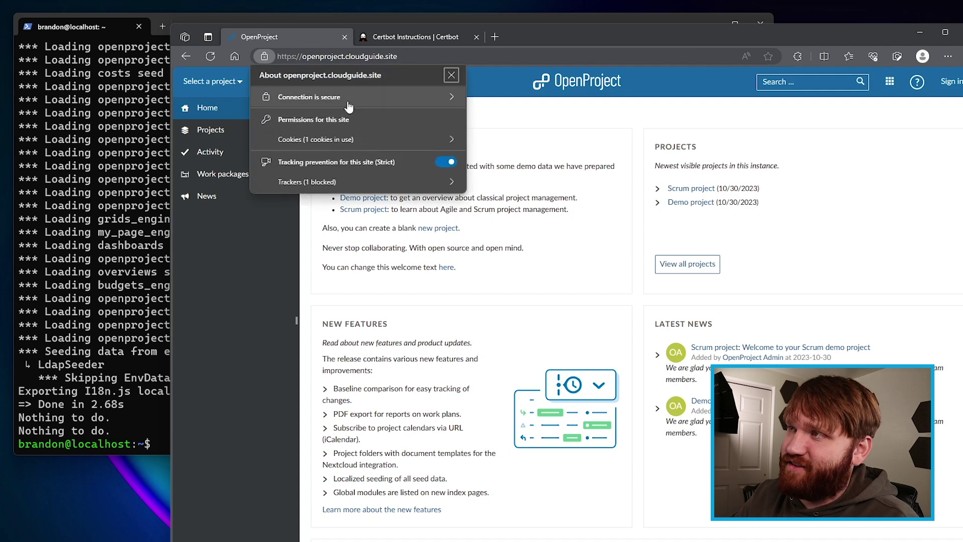
{"action": "left_click", "coordinate": [292, 86]}
{"action": "left_click", "coordinate": [452, 75]}
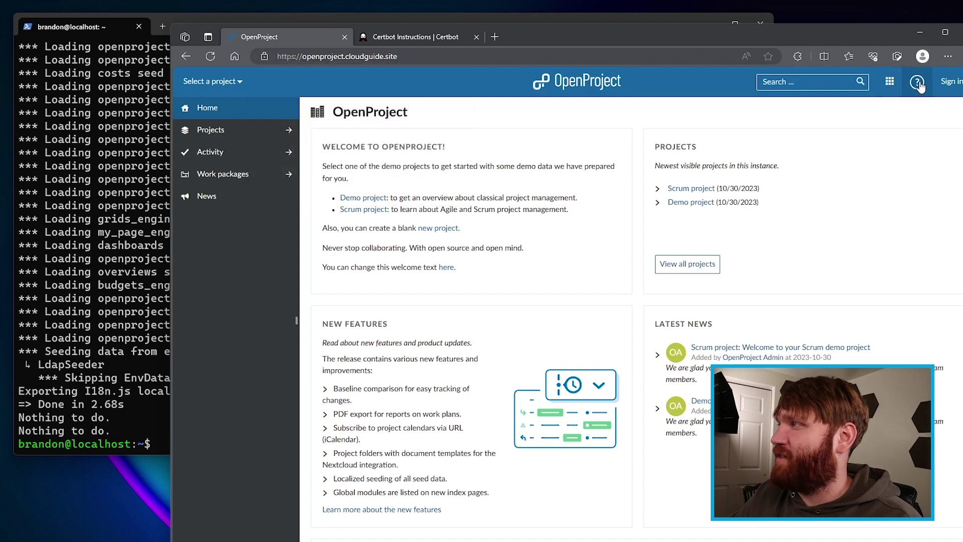
Step: Sign in to OpenProject with the admin username and password
{"action": "left_click", "coordinate": [950, 81]}
{"action": "type", "text": "admin"}
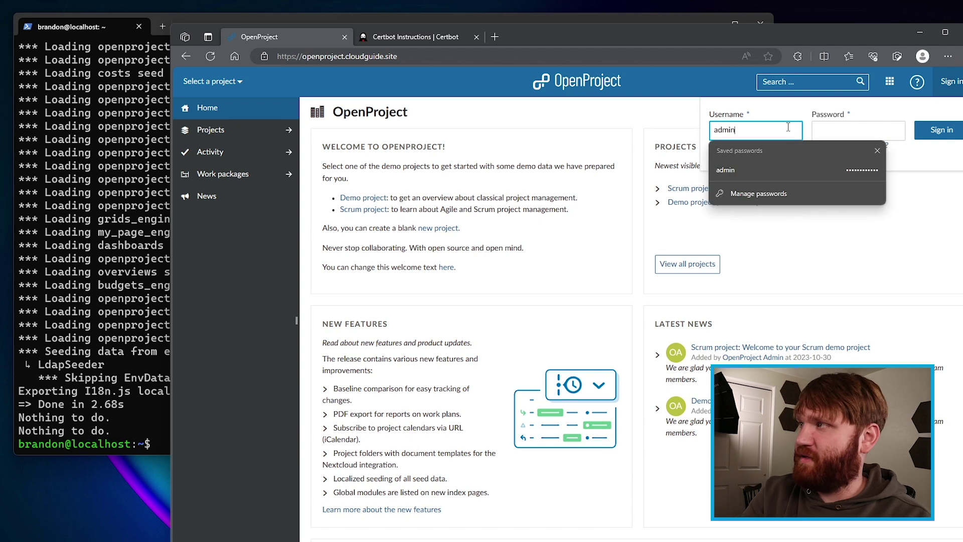
{"action": "key", "text": "Tab"}
{"action": "type", "text": "p"}
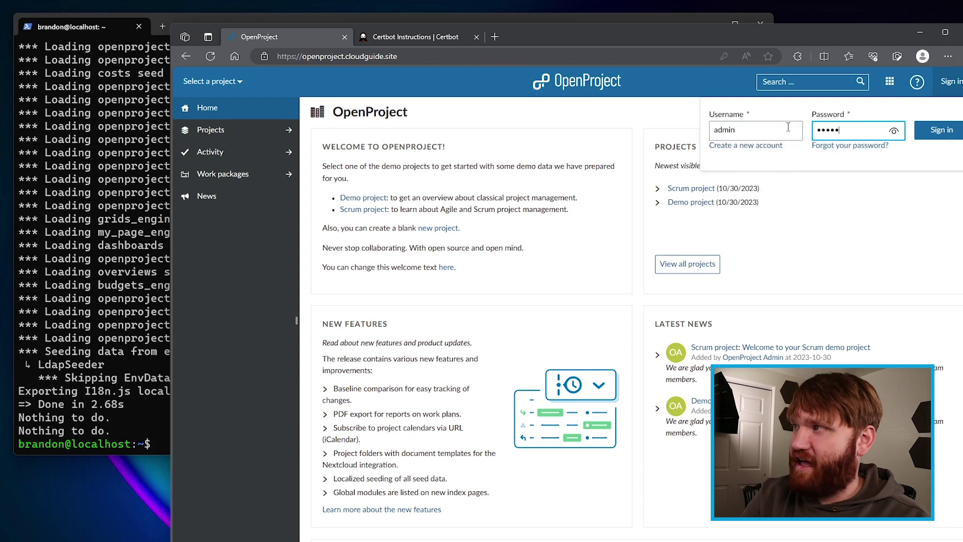
Step: Replace the initial admin password with a new password, confirm it, and save
{"action": "left_click", "coordinate": [451, 169]}
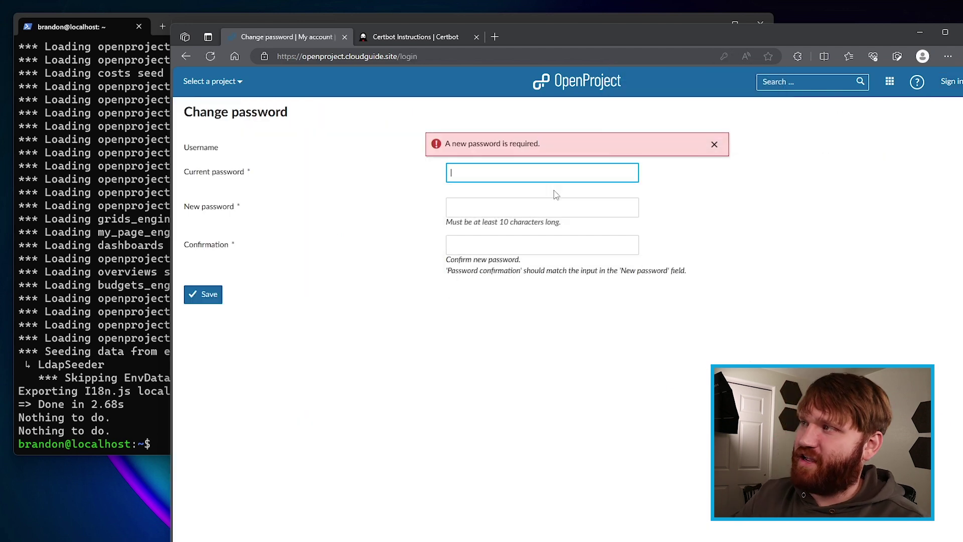
{"action": "key", "text": "Tab"}
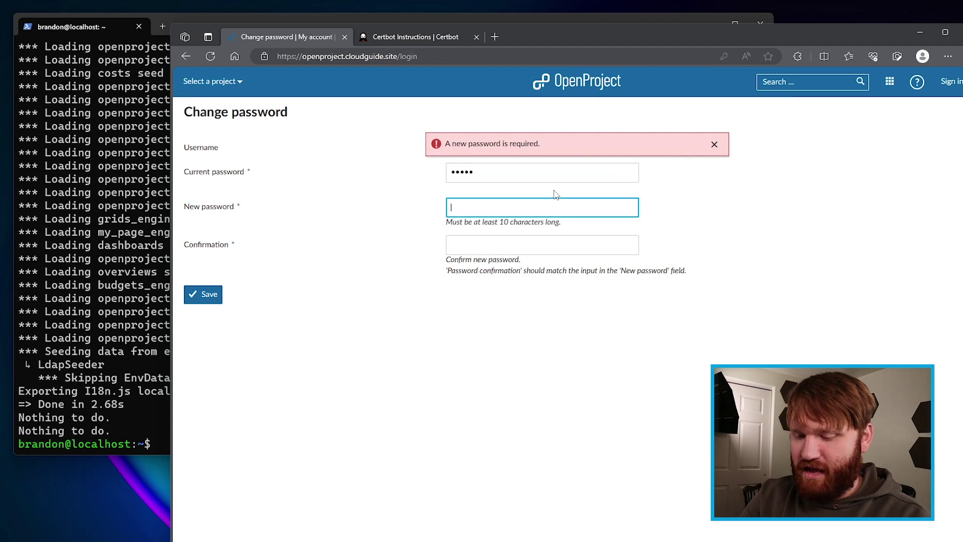
{"action": "type", "text": "••••••••••••"}
{"action": "key", "text": "Tab"}
{"action": "key", "text": "ctrl+v"}
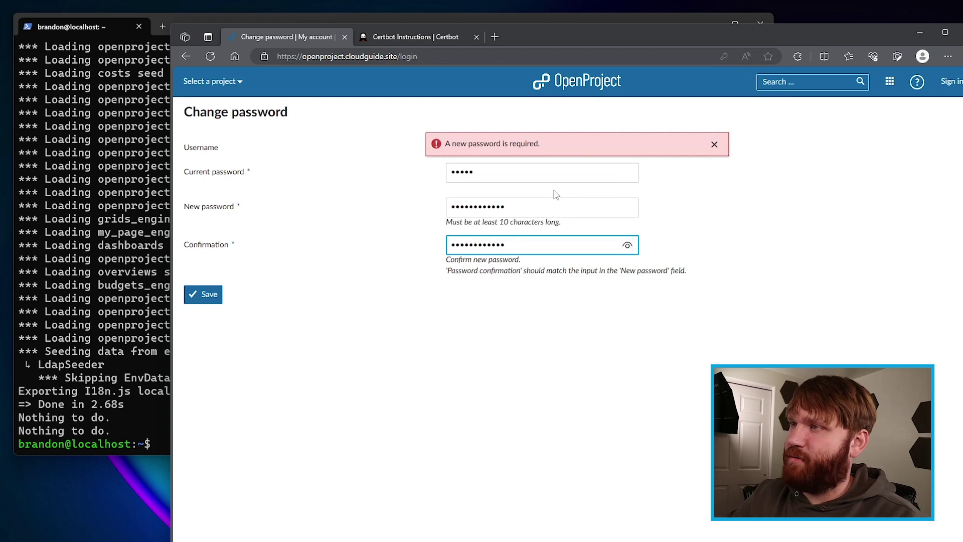
{"action": "left_click", "coordinate": [205, 303]}
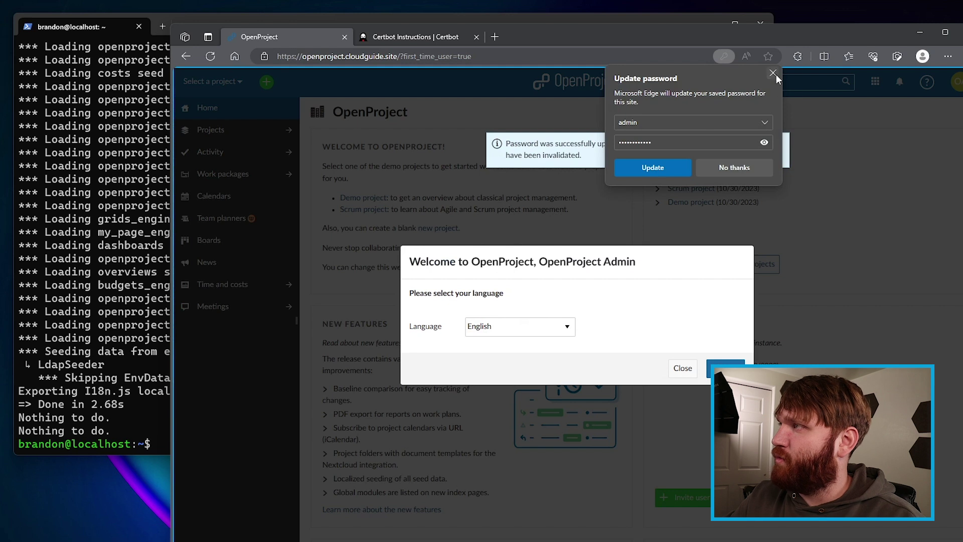
Step: Dismiss Edge's password prompt, confirm English as the language, and advance the introduction tour
{"action": "left_click", "coordinate": [773, 73]}
{"action": "left_click", "coordinate": [726, 369]}
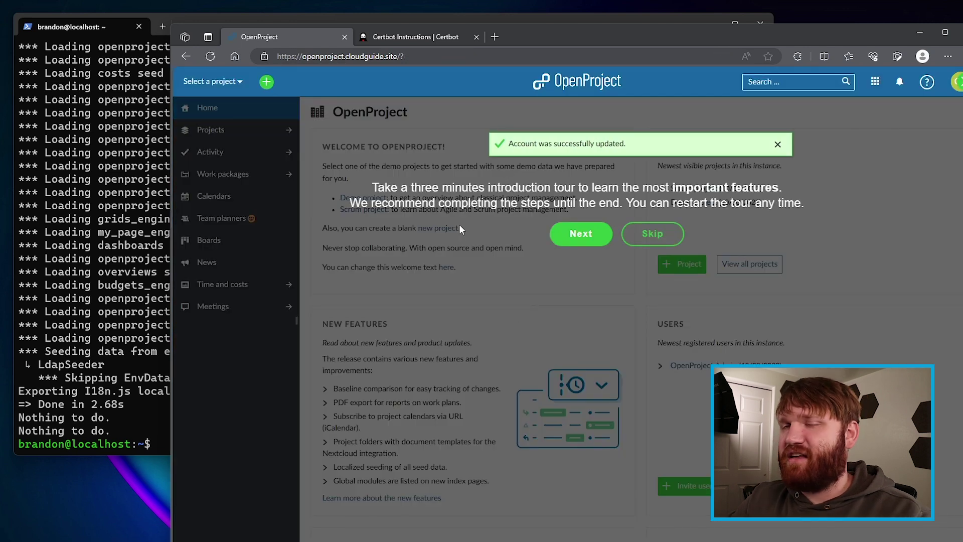
{"action": "left_click", "coordinate": [572, 234]}
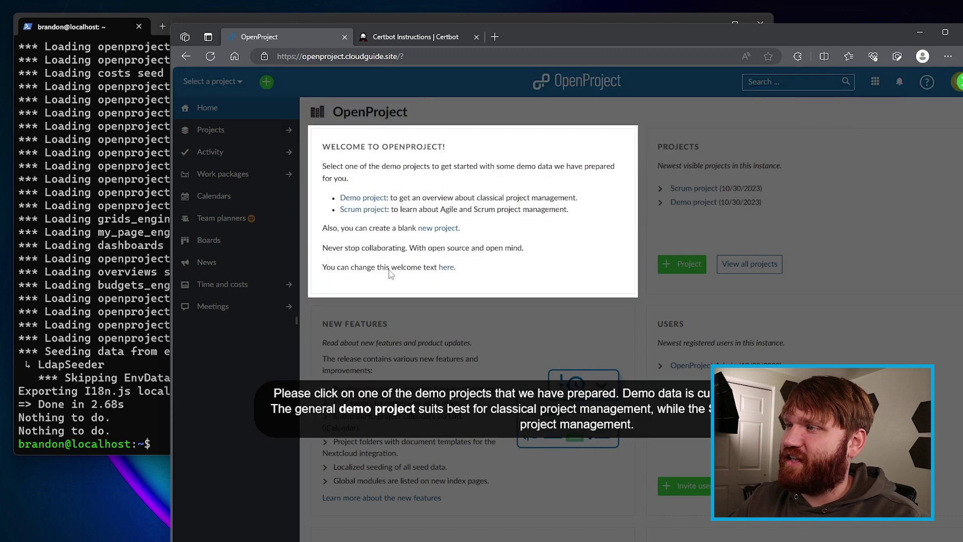